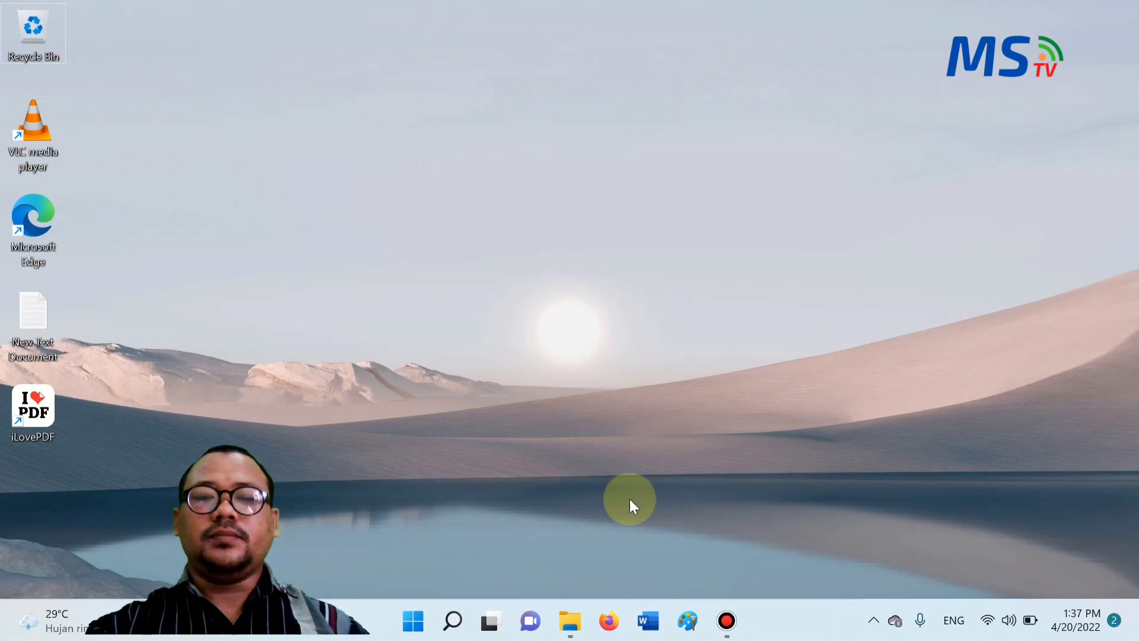
Start a blank Word document, look at its References tools, then close Word
click(649, 623)
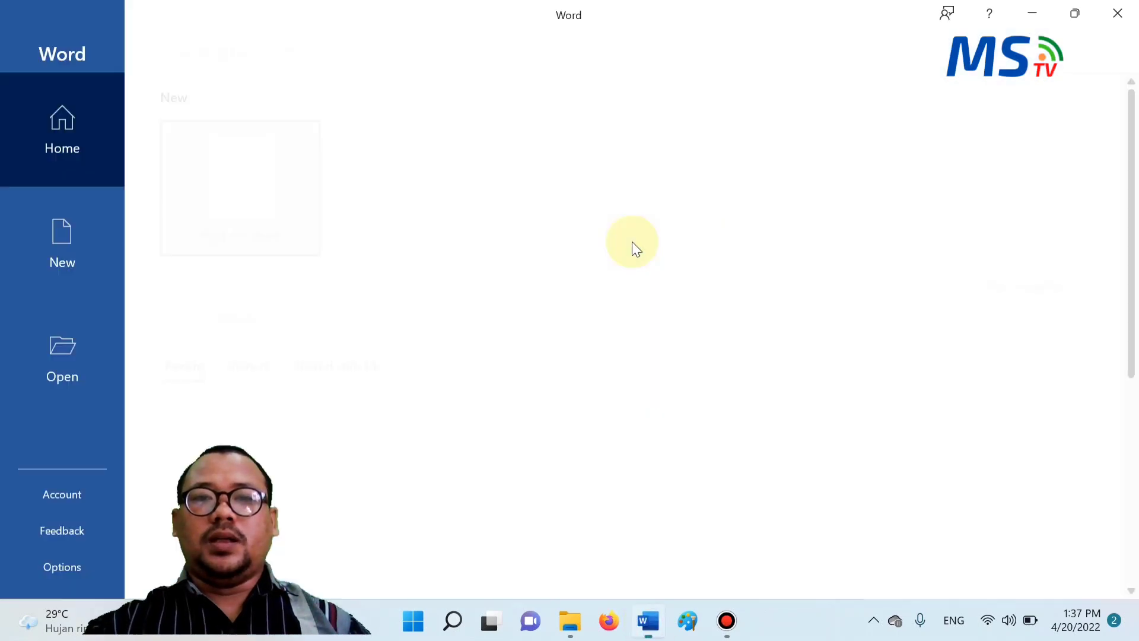
click(237, 170)
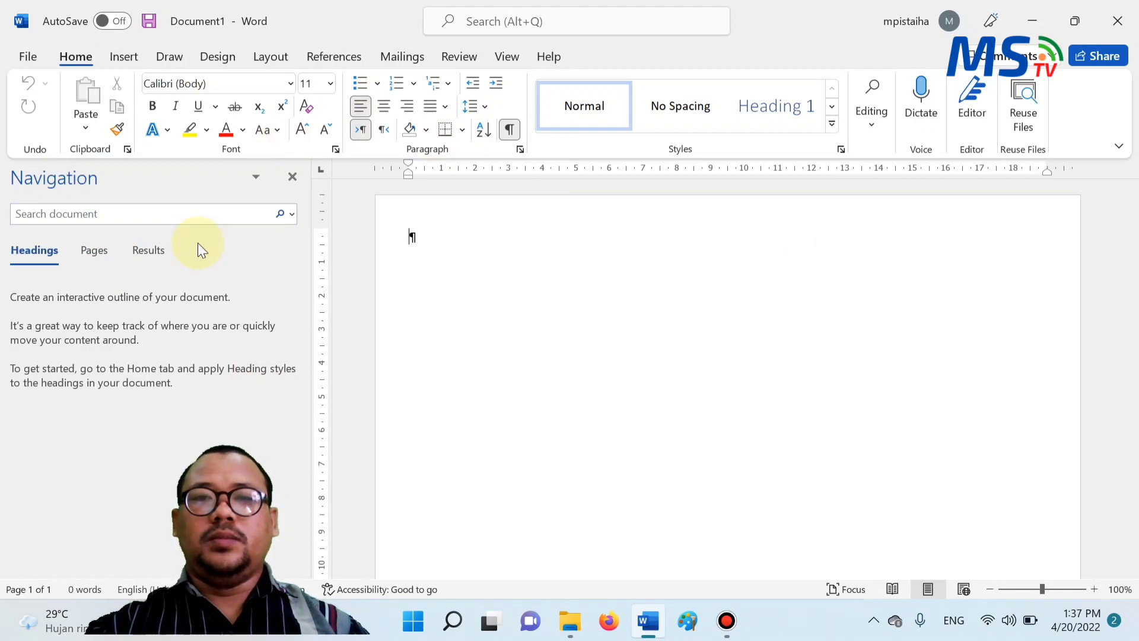
click(291, 182)
click(325, 54)
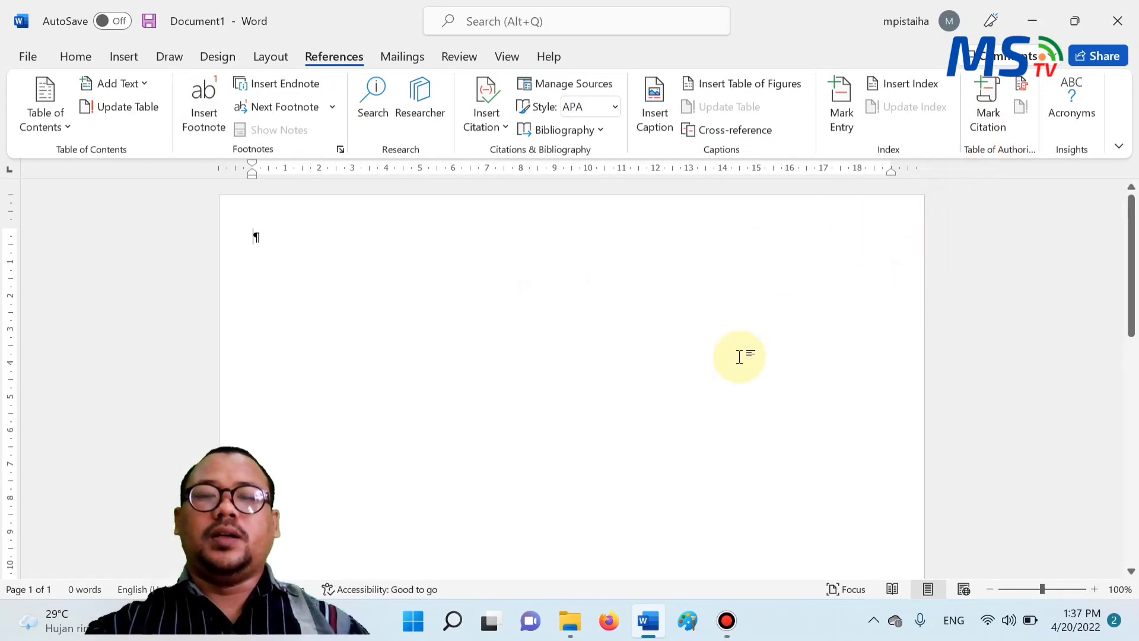
click(1132, 5)
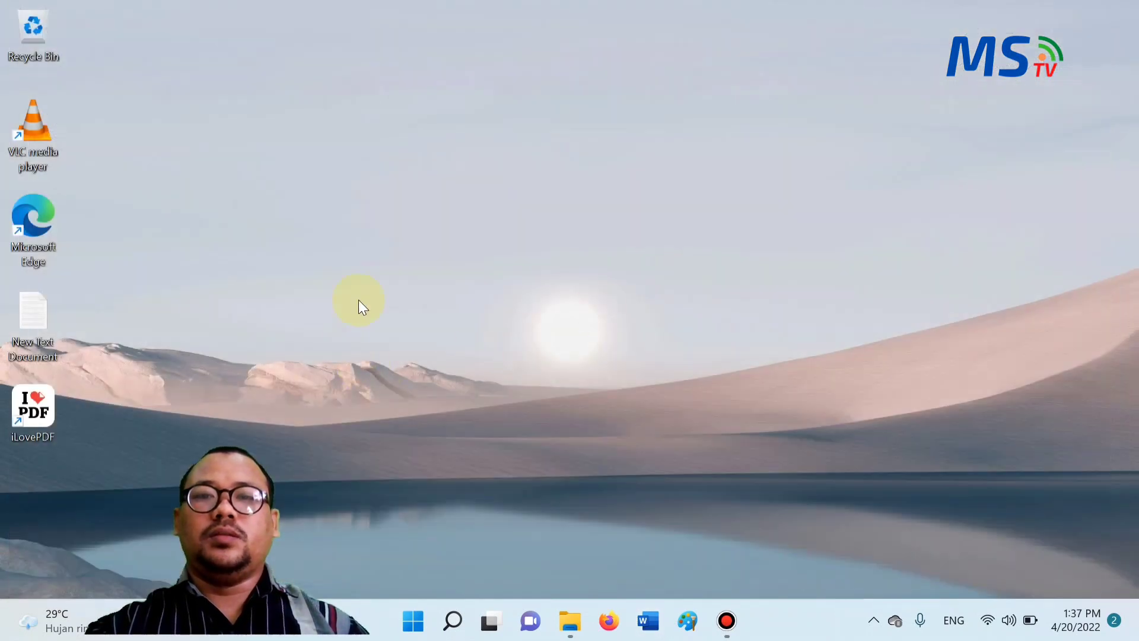
In Firefox, search Google for Mendeley desktop and open the Download Mendeley Desktop Software result
click(608, 620)
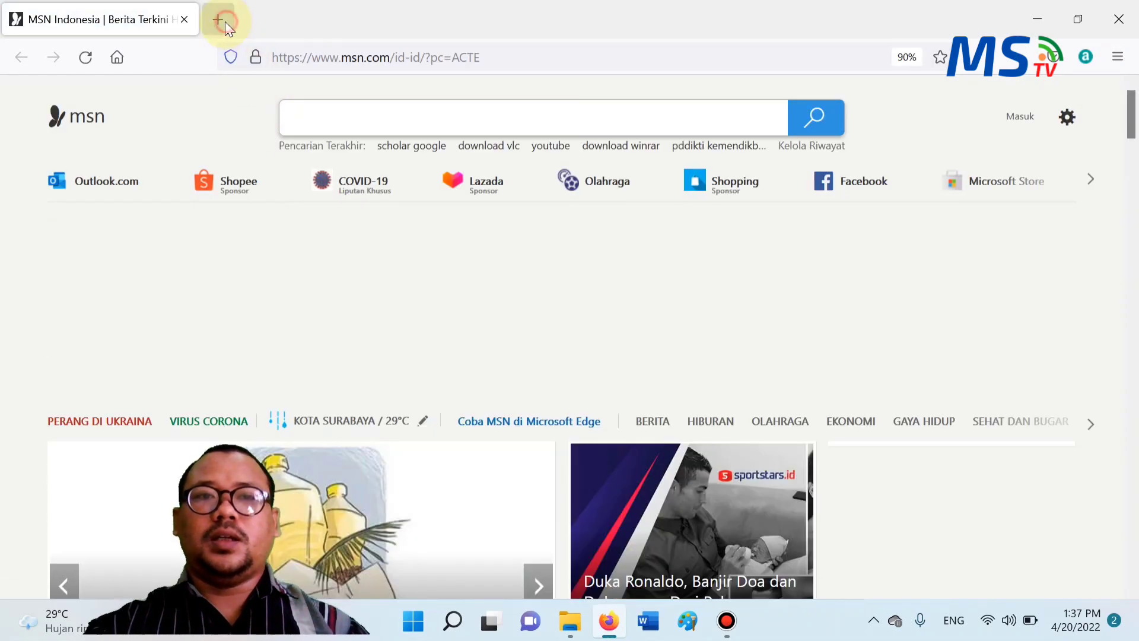
click(224, 21)
click(184, 20)
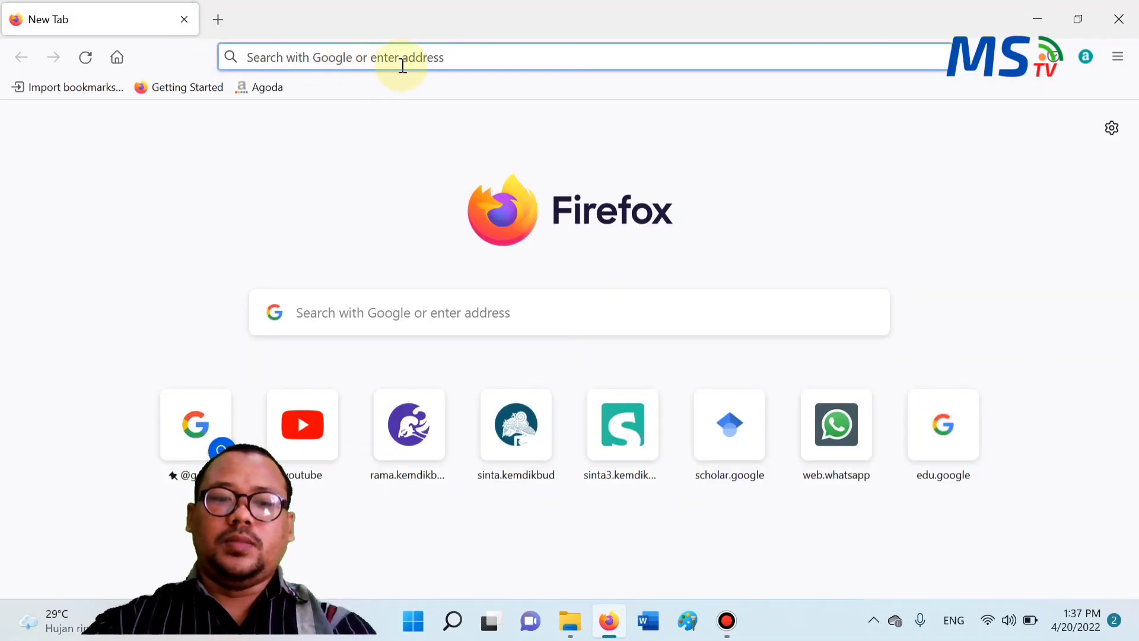
text(Men)
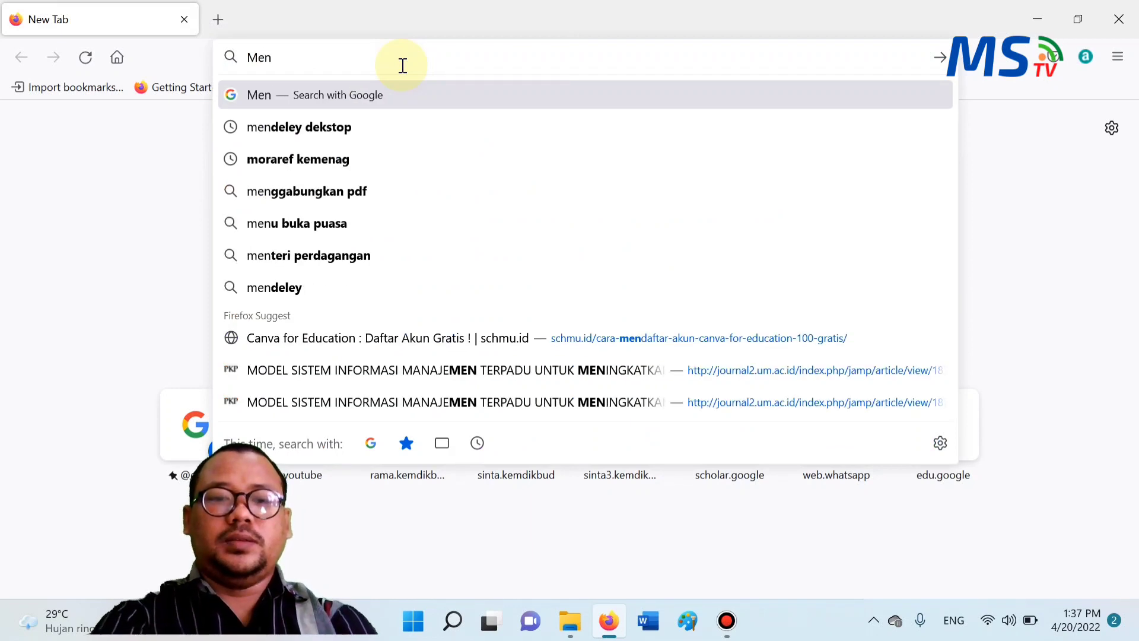
text(dele)
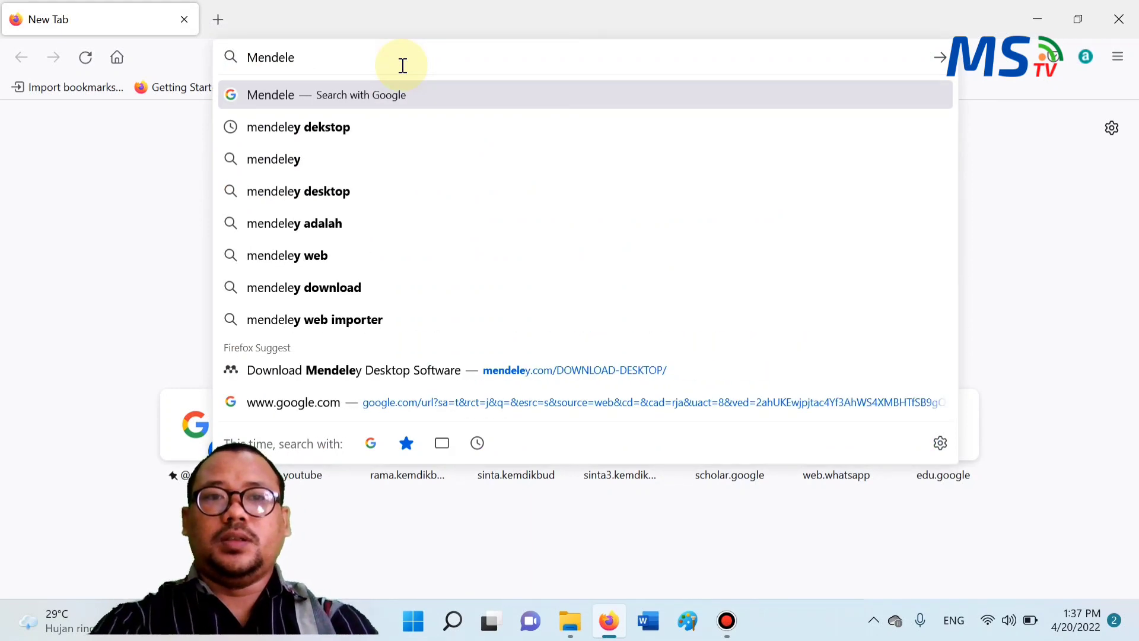
text(y)
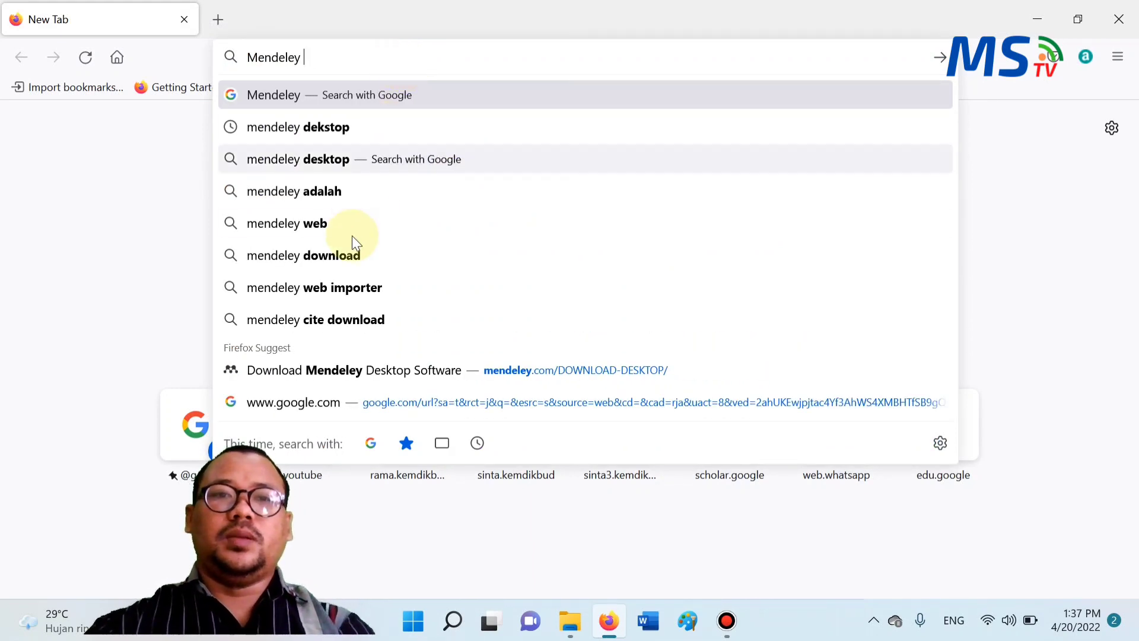
click(363, 129)
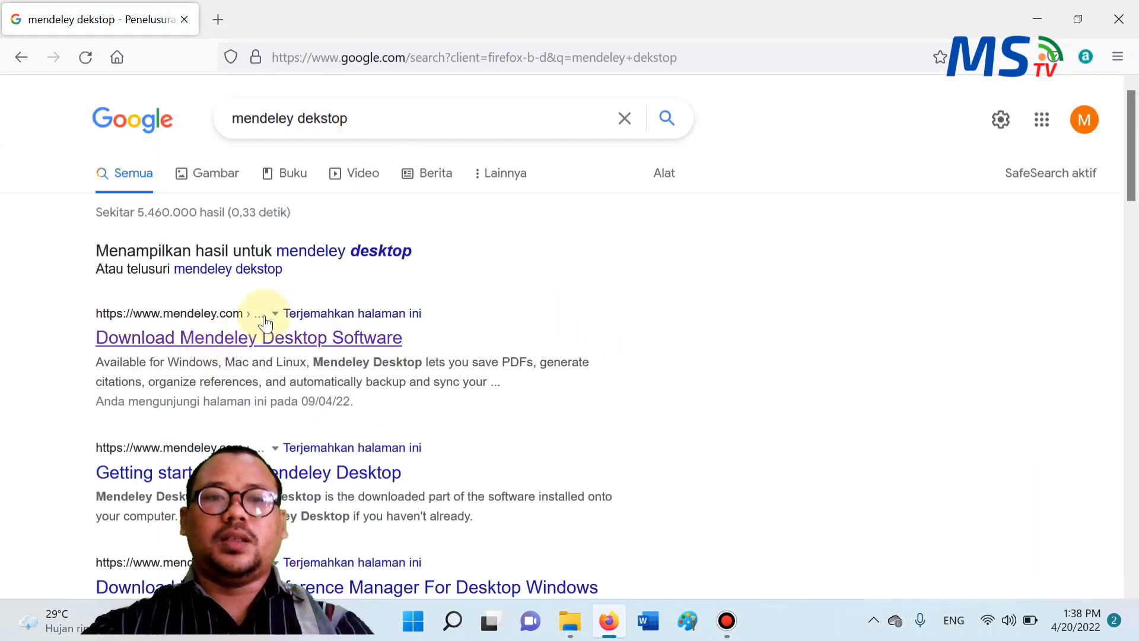
scroll(414, 406, down, 1)
scroll(414, 407, down, 3)
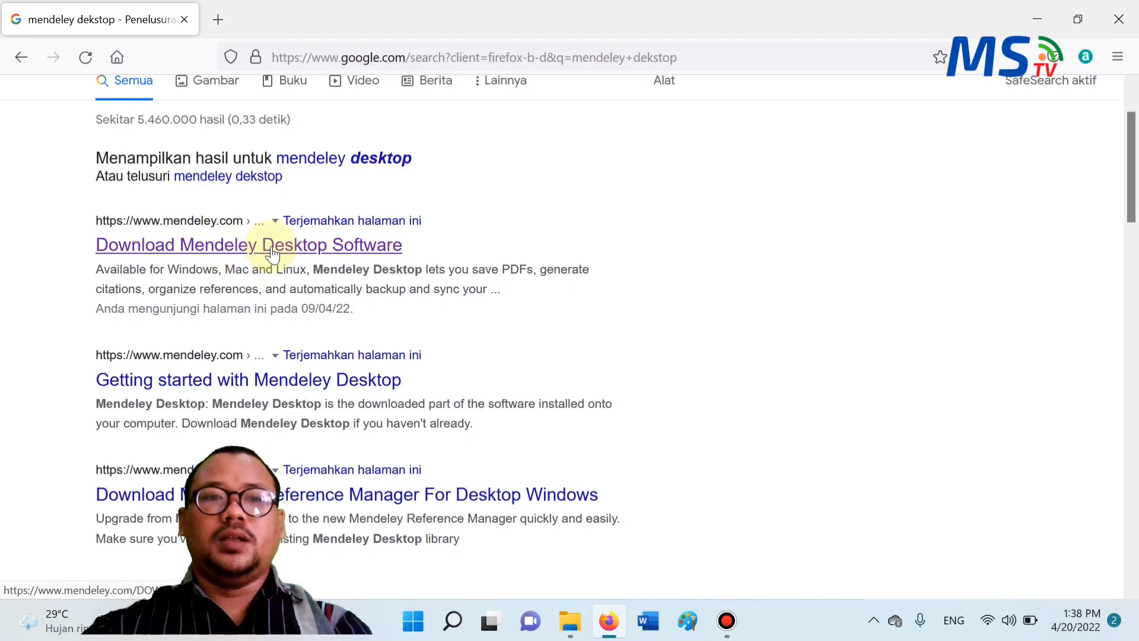
click(272, 249)
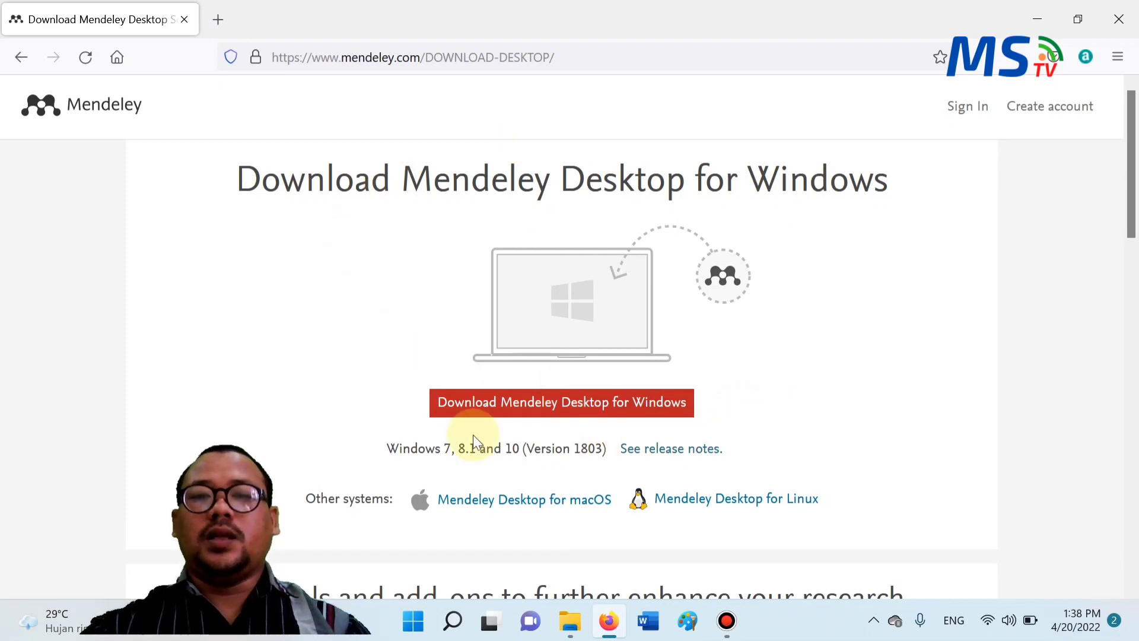
Download Mendeley-Desktop-1.19.8-win32.exe for Windows and run it from the downloads panel
click(576, 414)
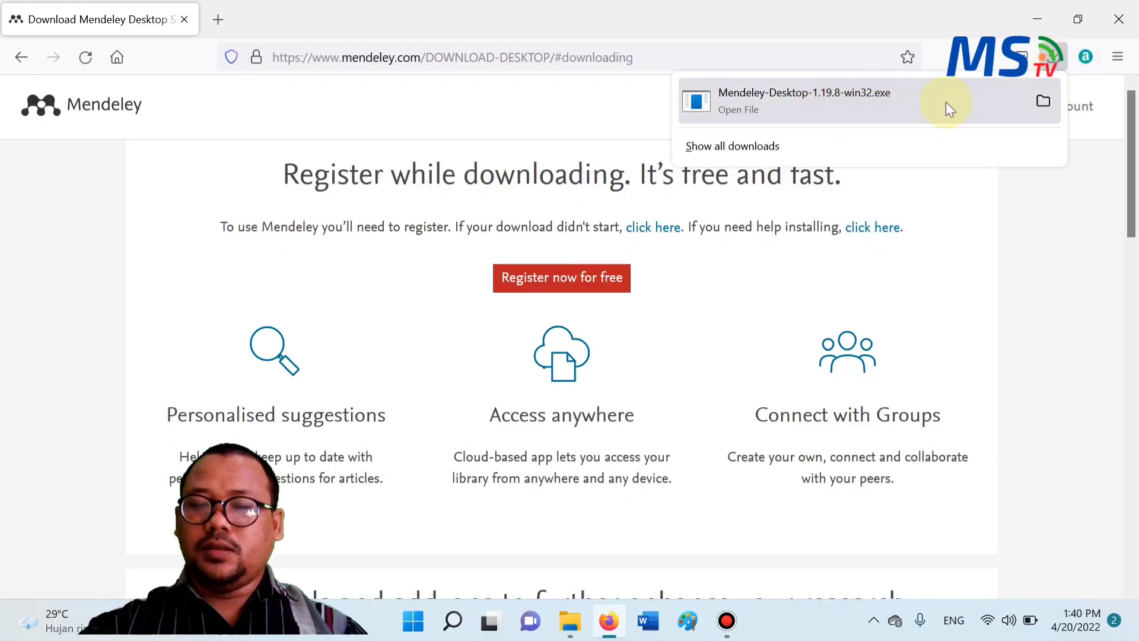
click(853, 104)
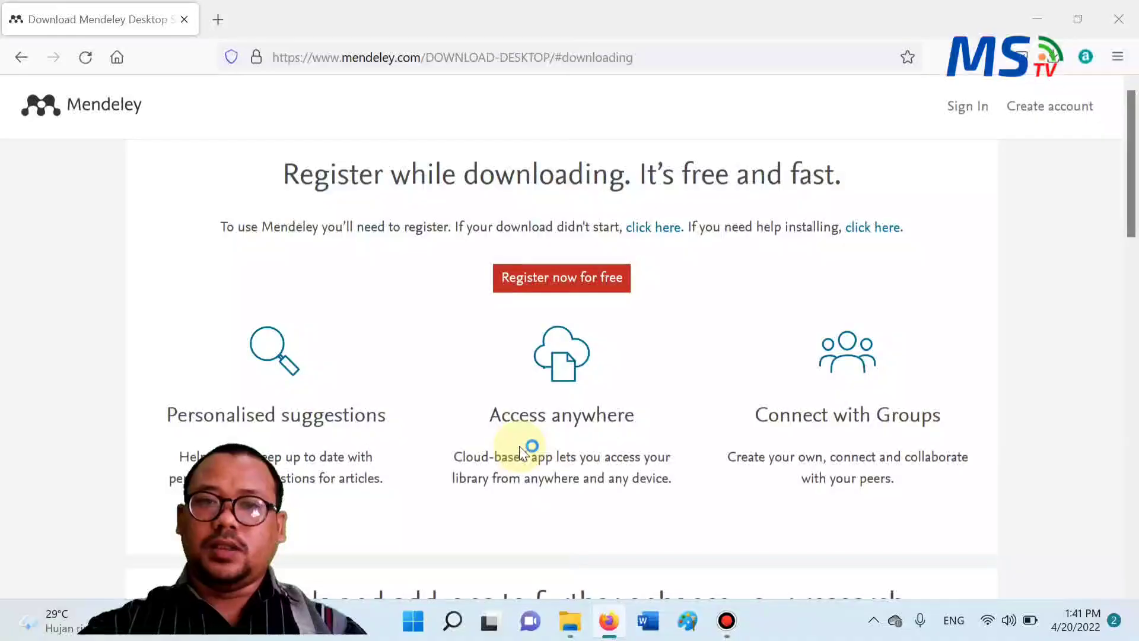
Accept the licence, keep the default Program Files folder and shortcuts, install, and launch Mendeley Desktop
click(688, 451)
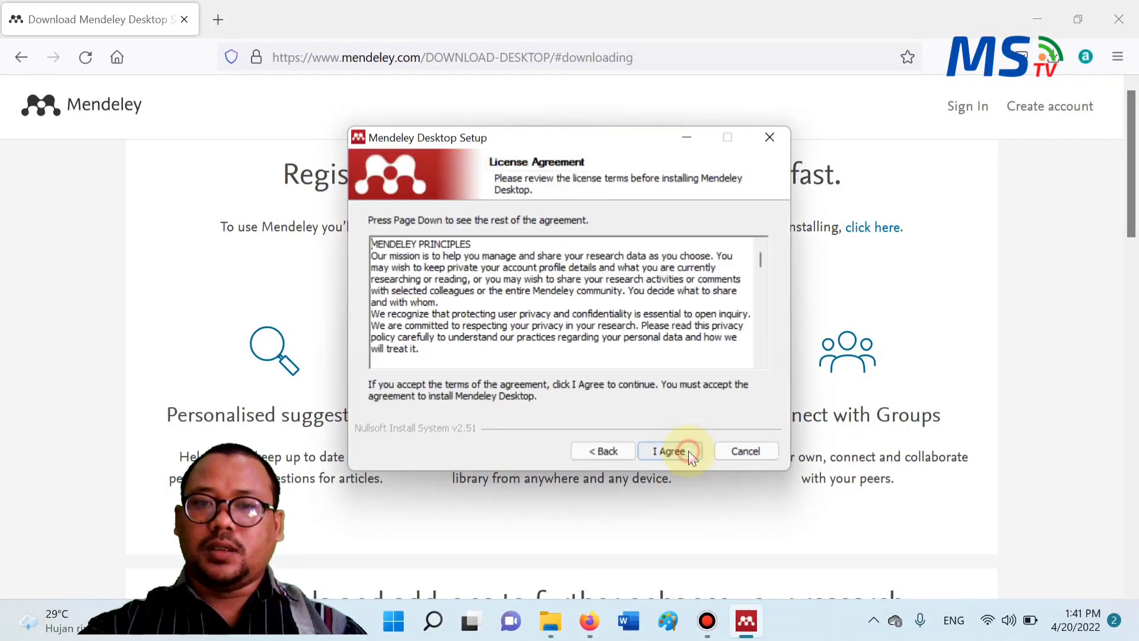
click(688, 451)
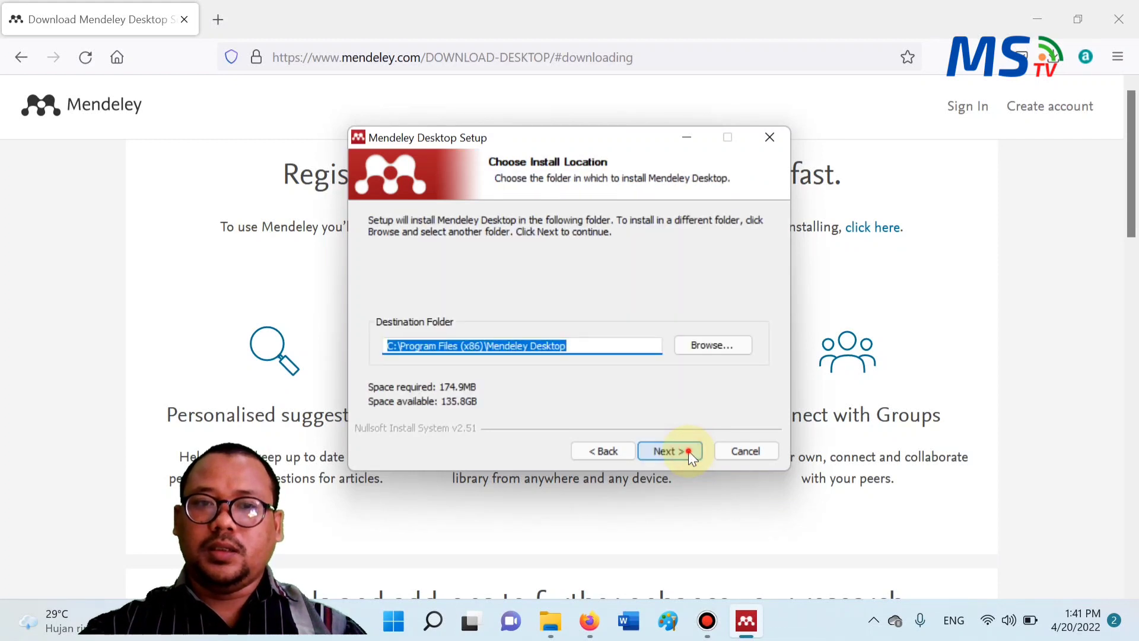
click(689, 450)
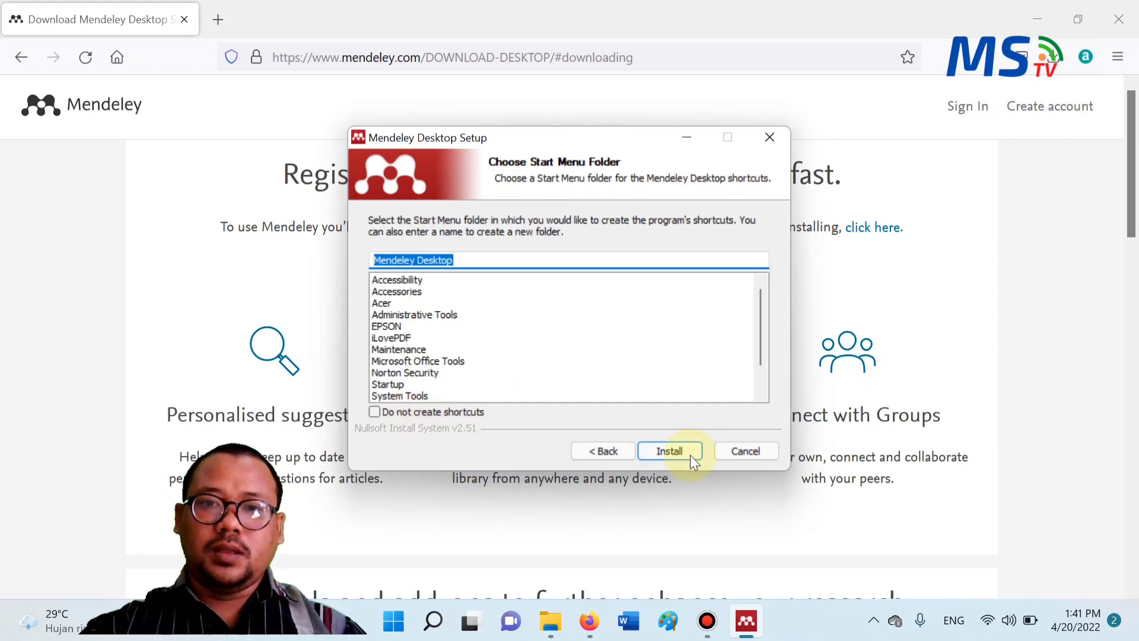
click(670, 450)
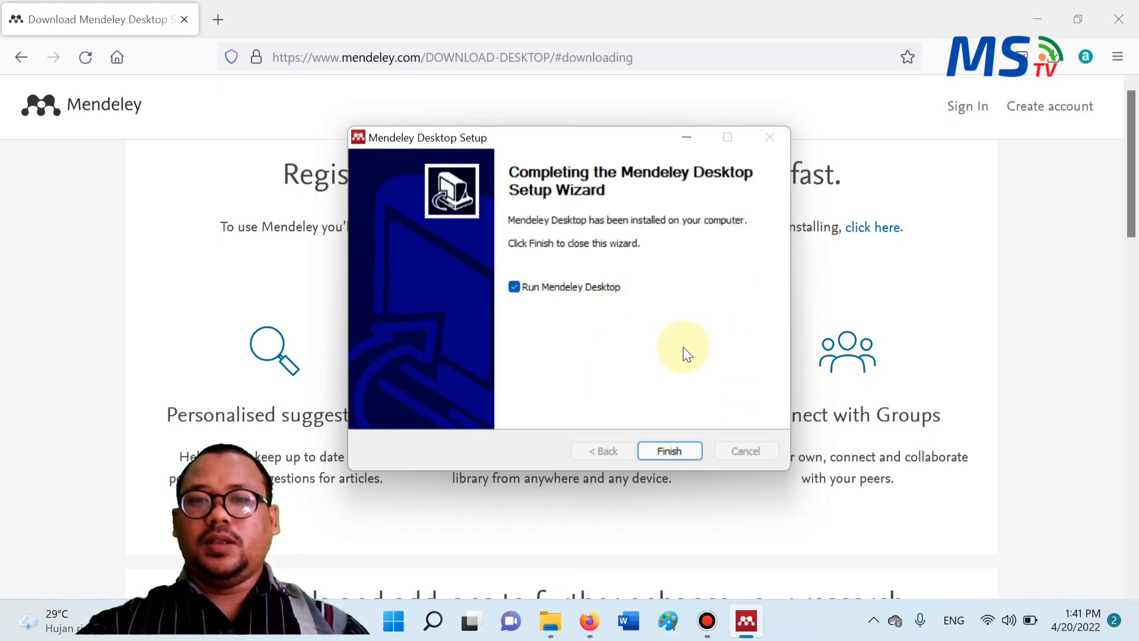
click(689, 454)
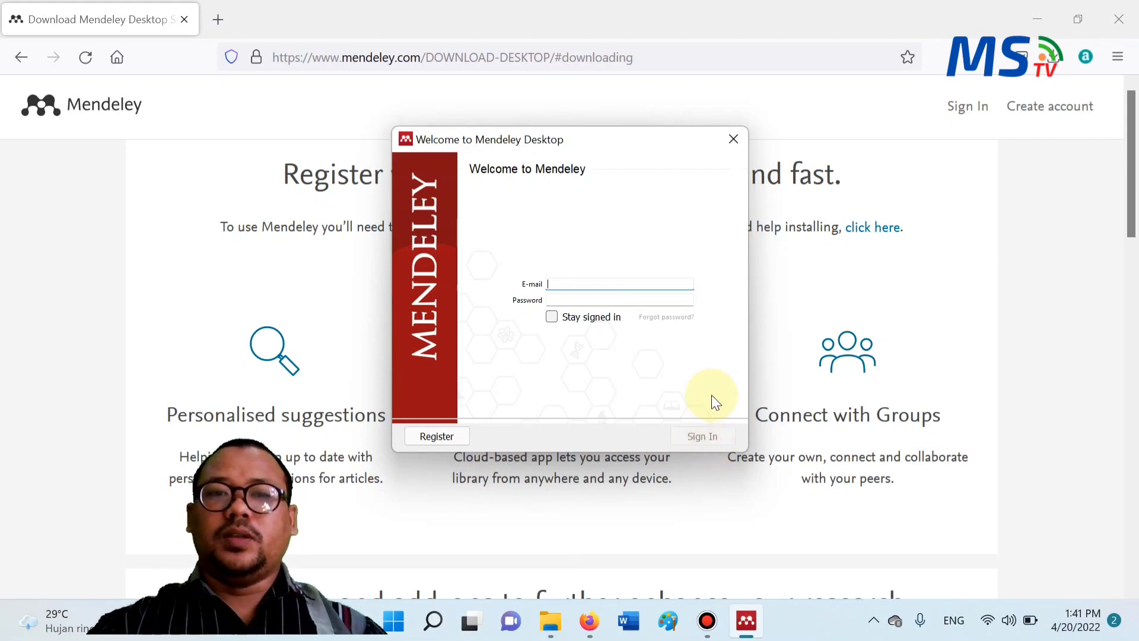
Enter the account e-mail and password in the Welcome to Mendeley window and sign in
click(453, 440)
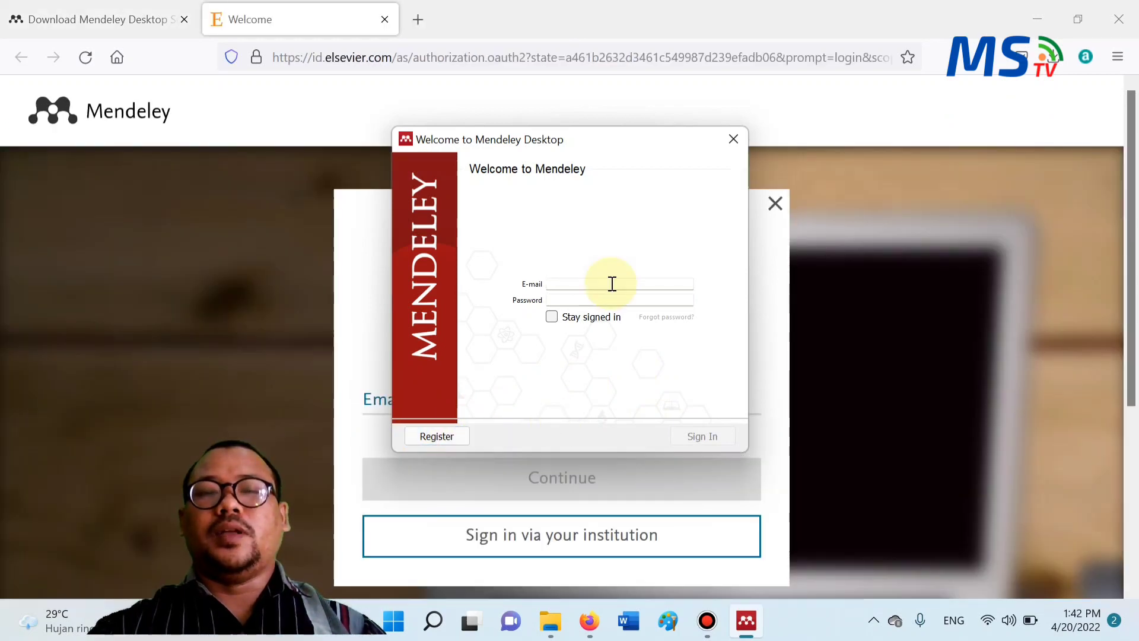
click(613, 284)
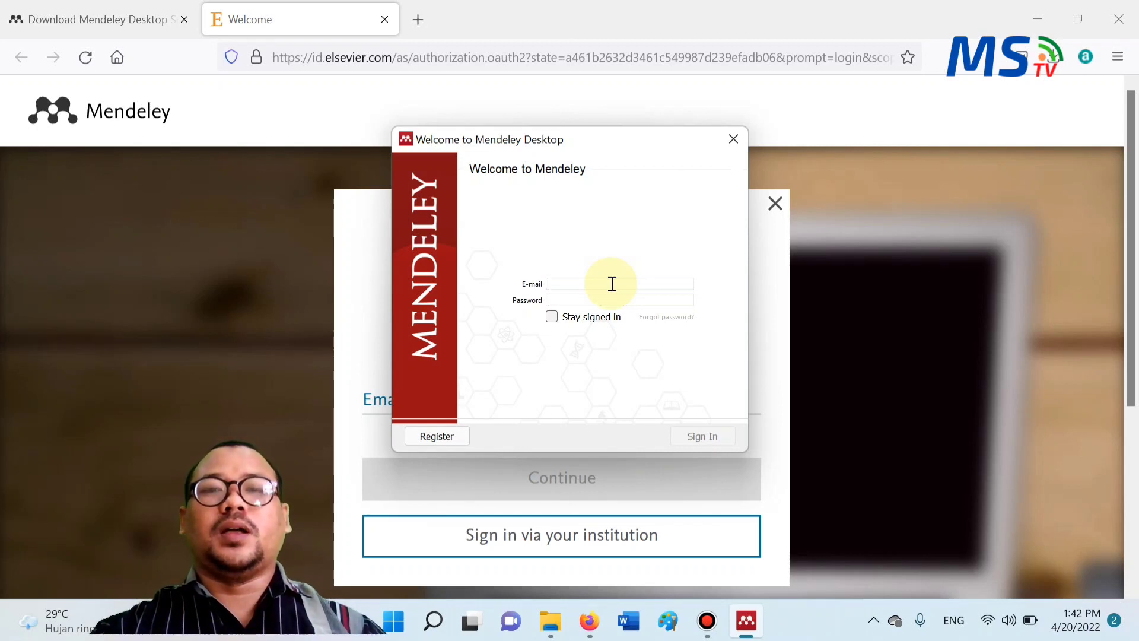
click(613, 284)
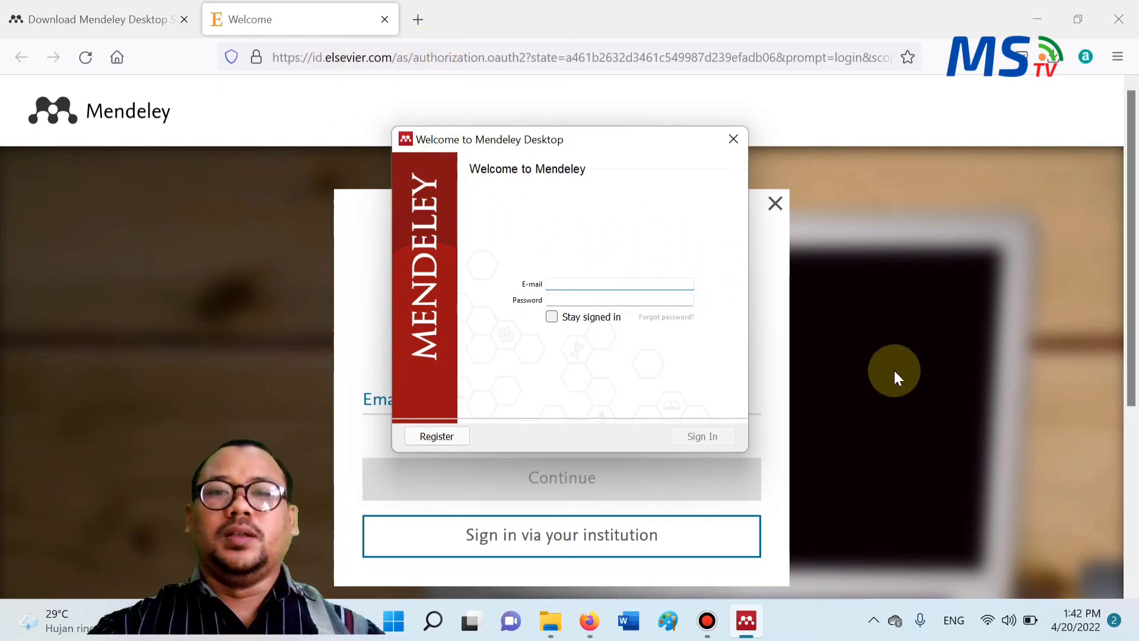
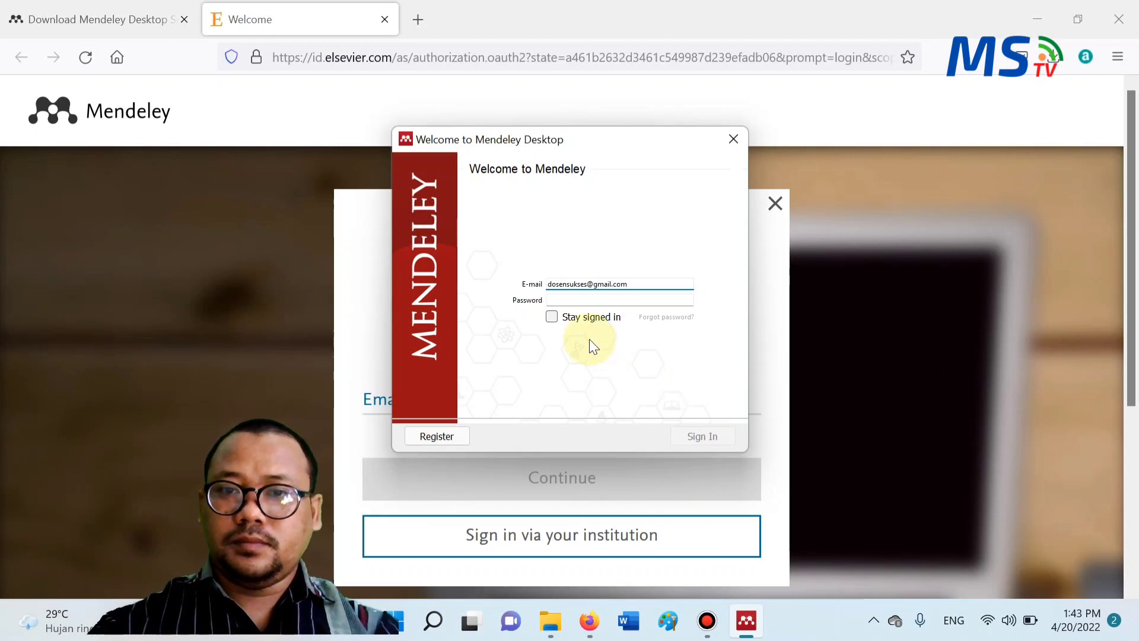
click(601, 300)
text(**)
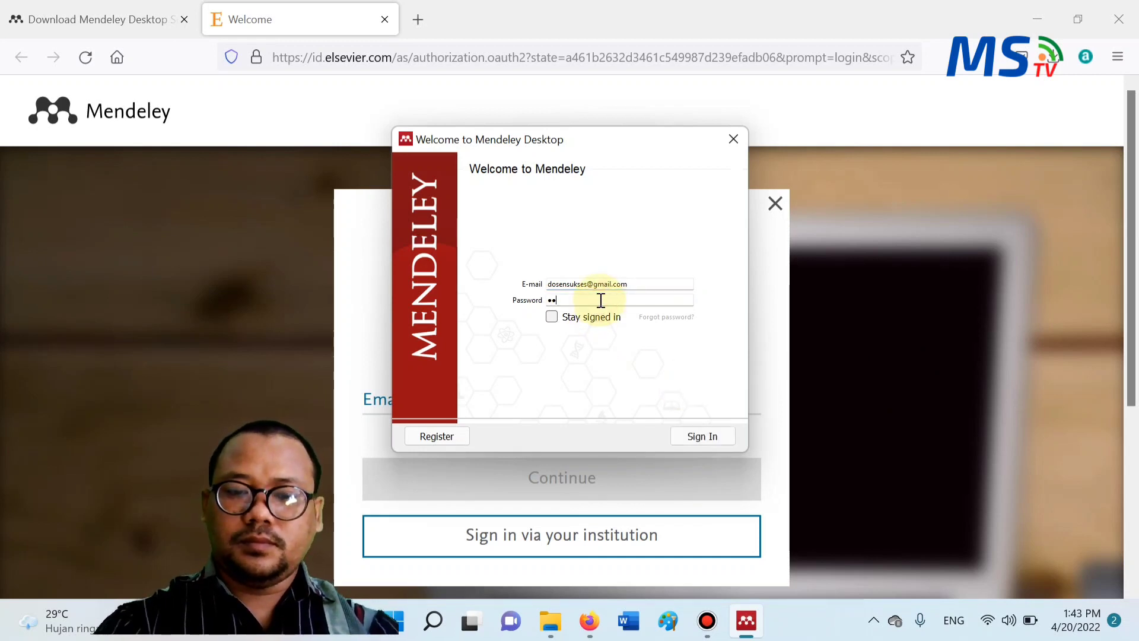
text(*********)
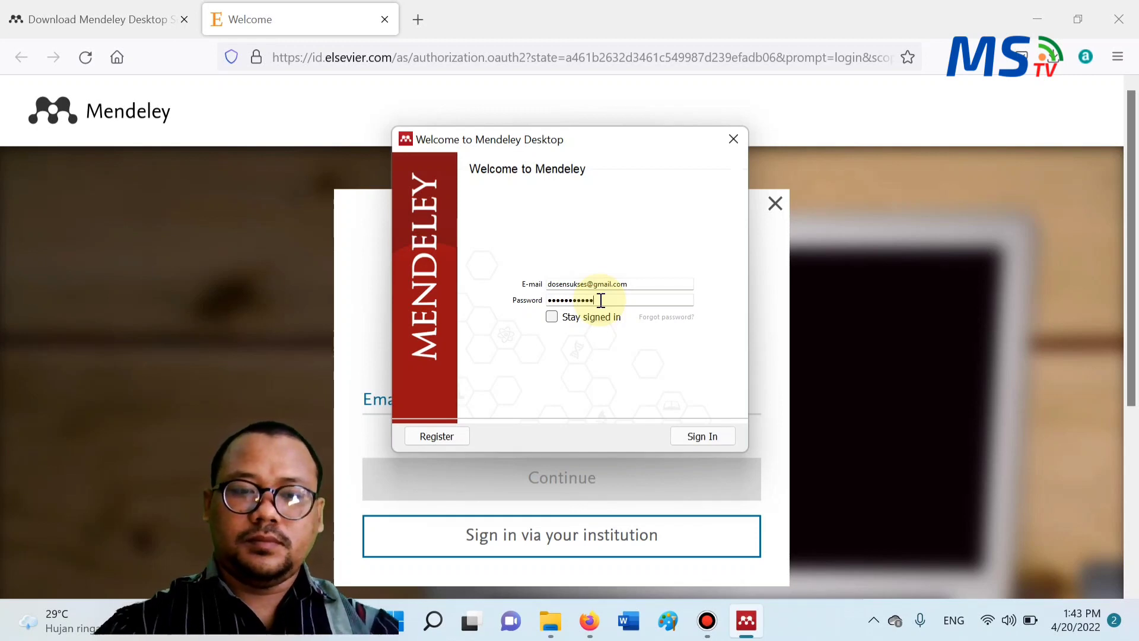
click(706, 438)
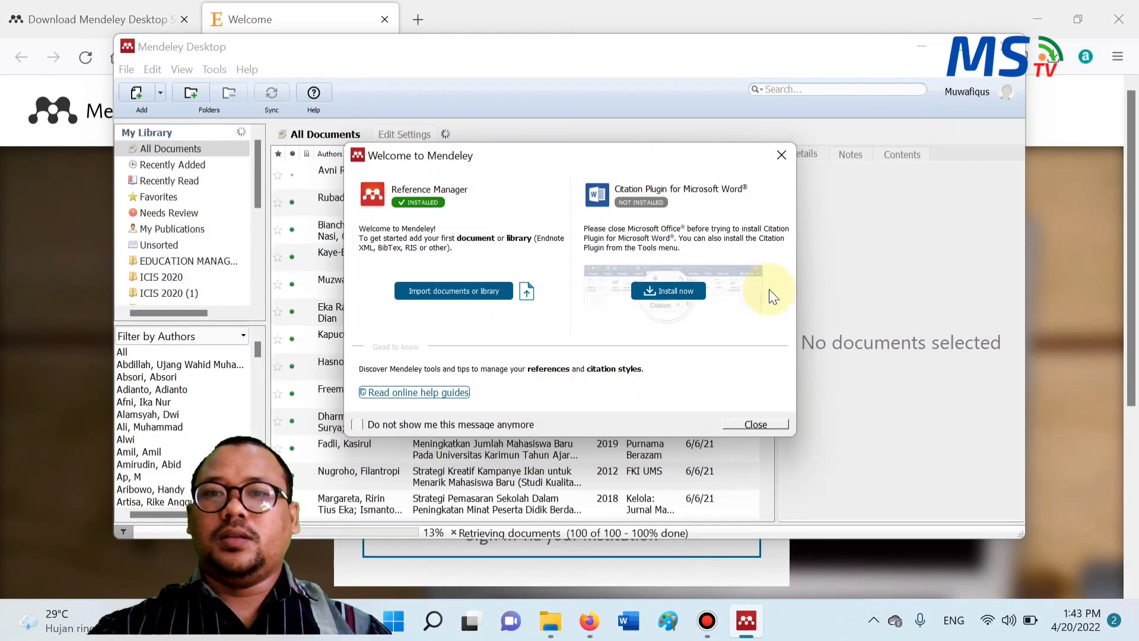
Start a blank Word document, review the References tab, then switch back to Mendeley Desktop
click(632, 632)
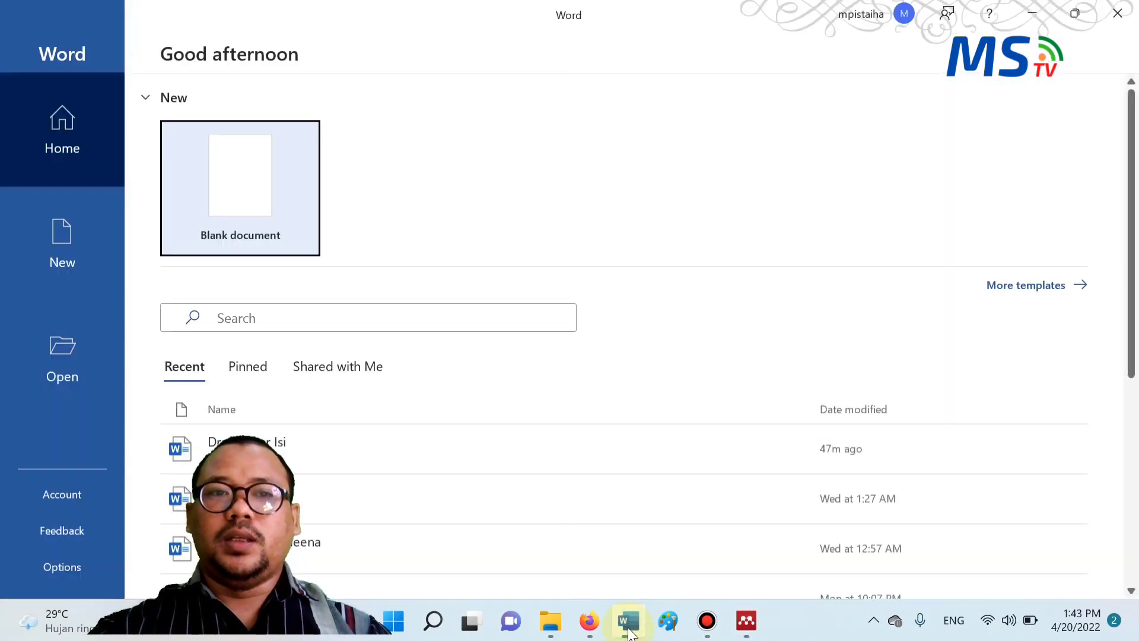
click(222, 142)
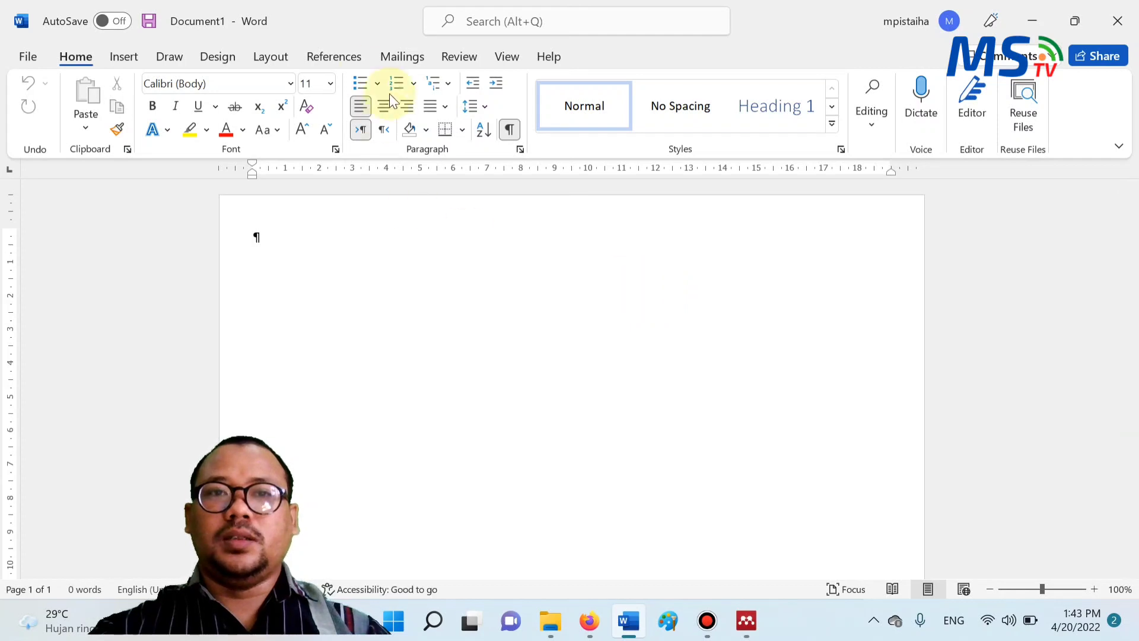
click(330, 58)
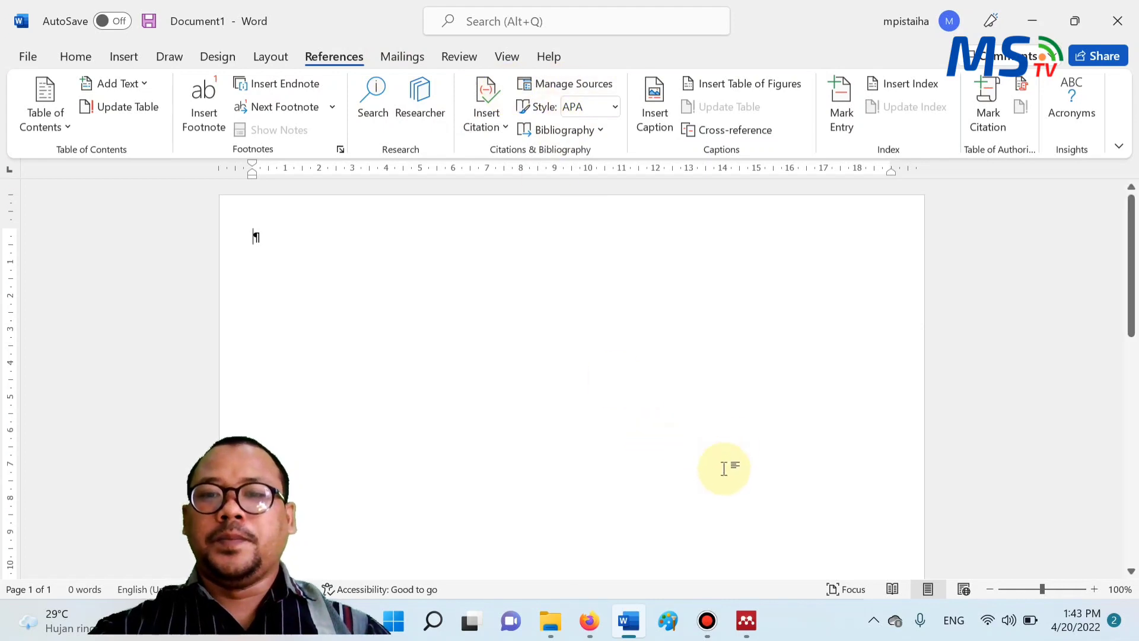
click(746, 620)
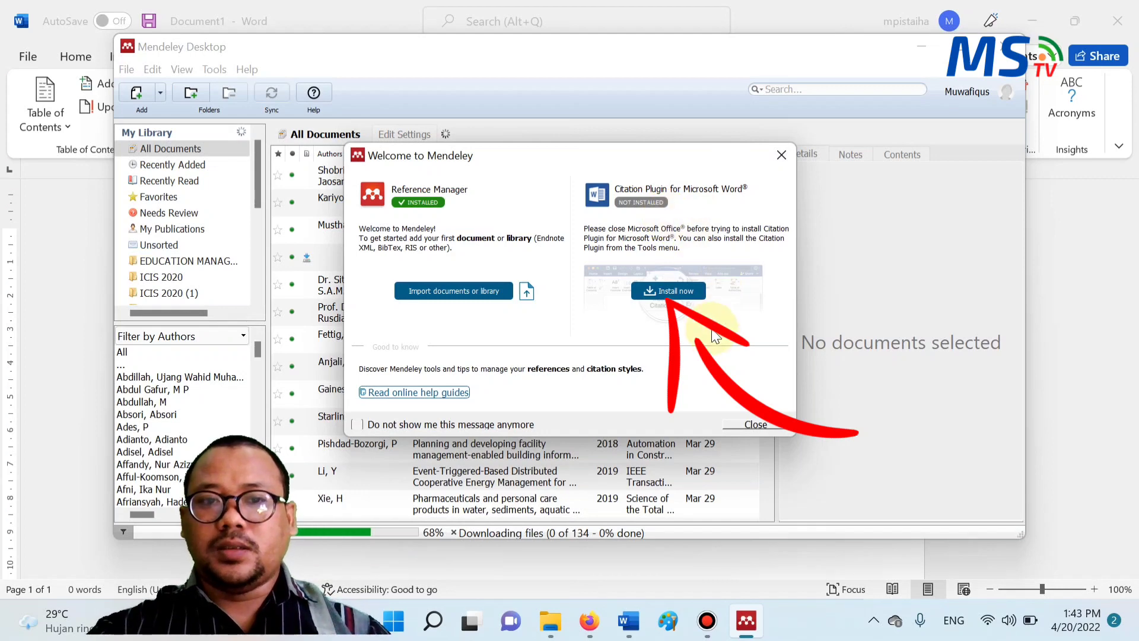
Install Mendeley's Citation Plugin for Microsoft Word, allowing Word to close, then relaunch Word
click(682, 290)
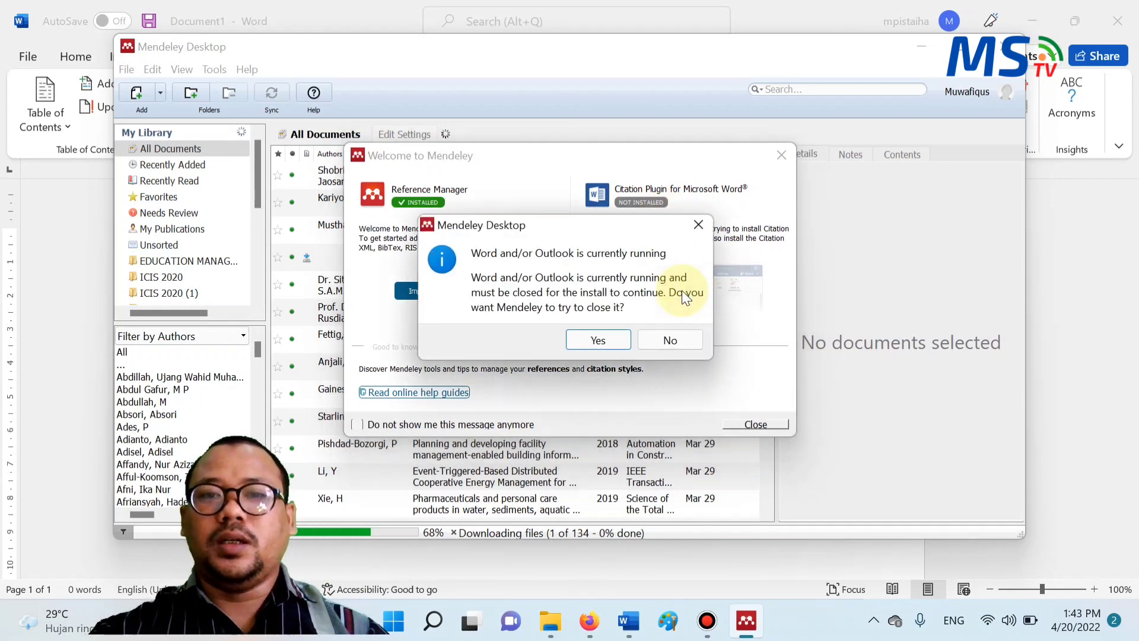
click(618, 341)
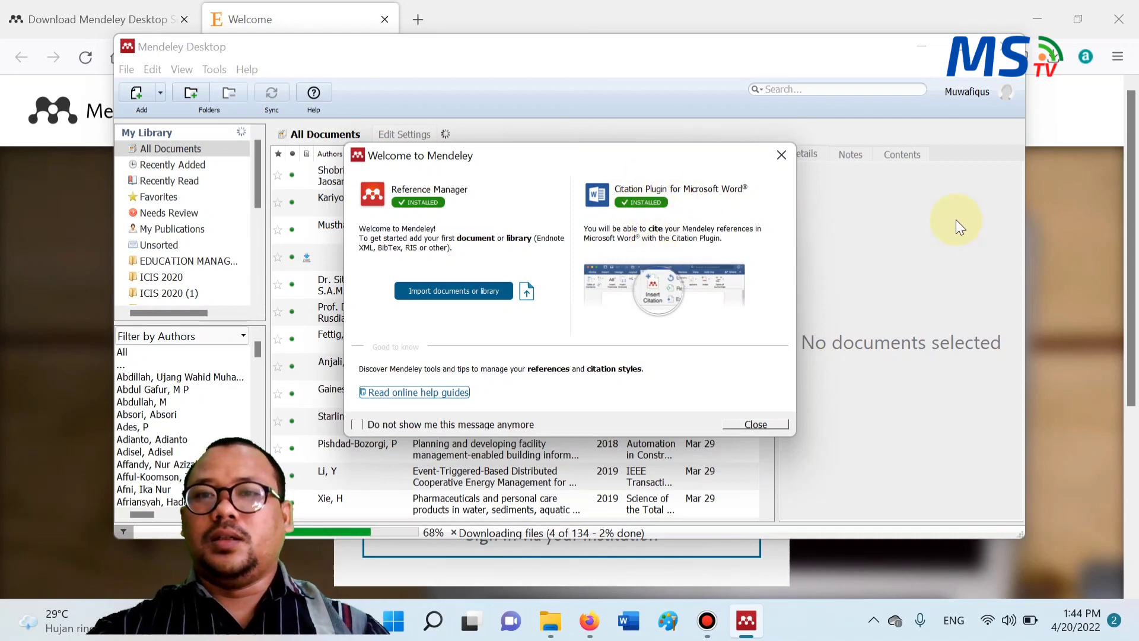
click(940, 222)
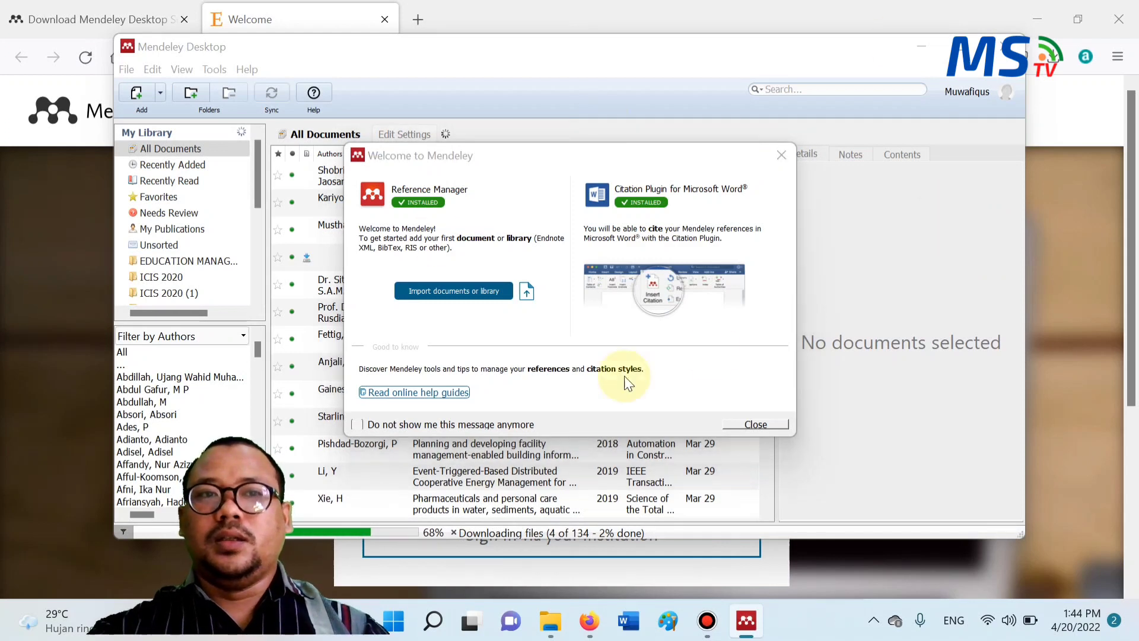
click(645, 618)
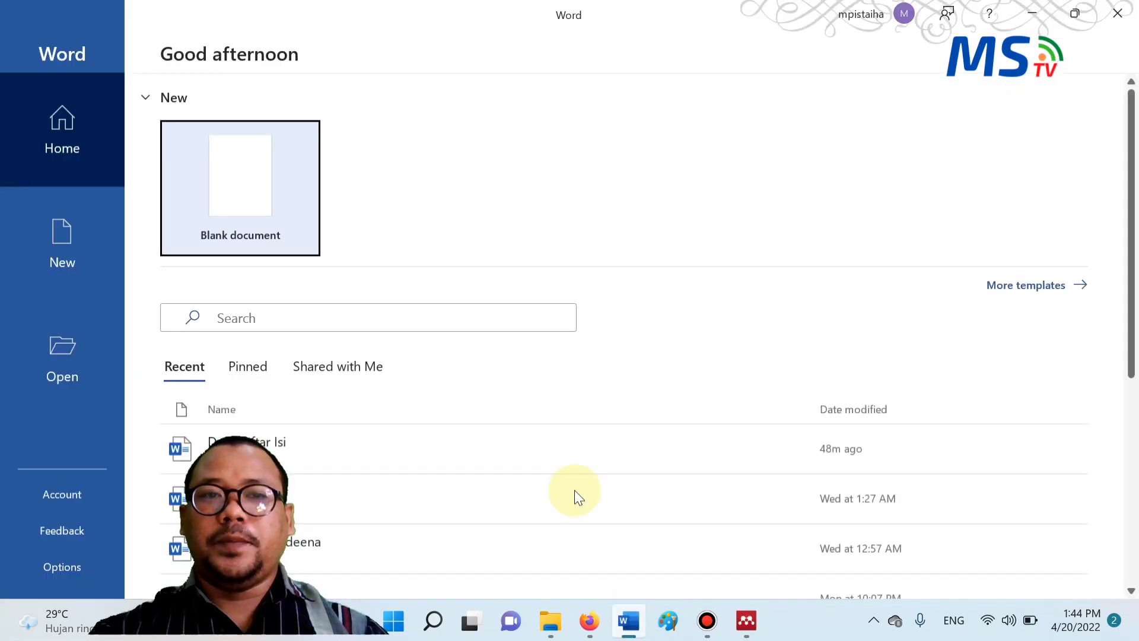
In a blank document, check References for Mendeley Cite-O-Matic and open Mendeley from it
click(283, 196)
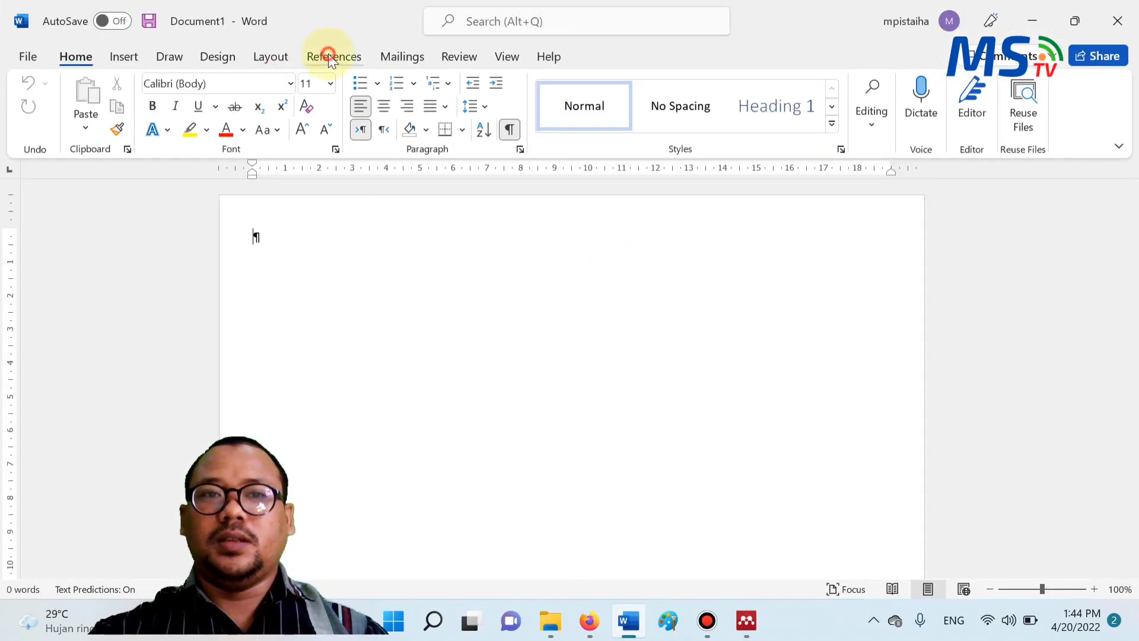
click(330, 57)
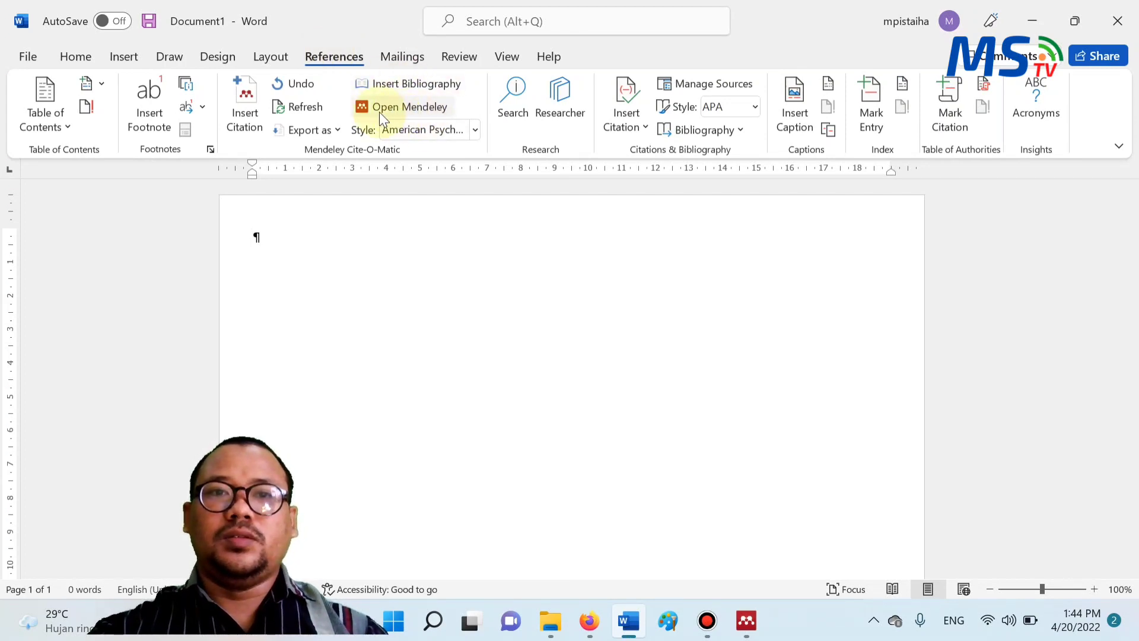
click(416, 113)
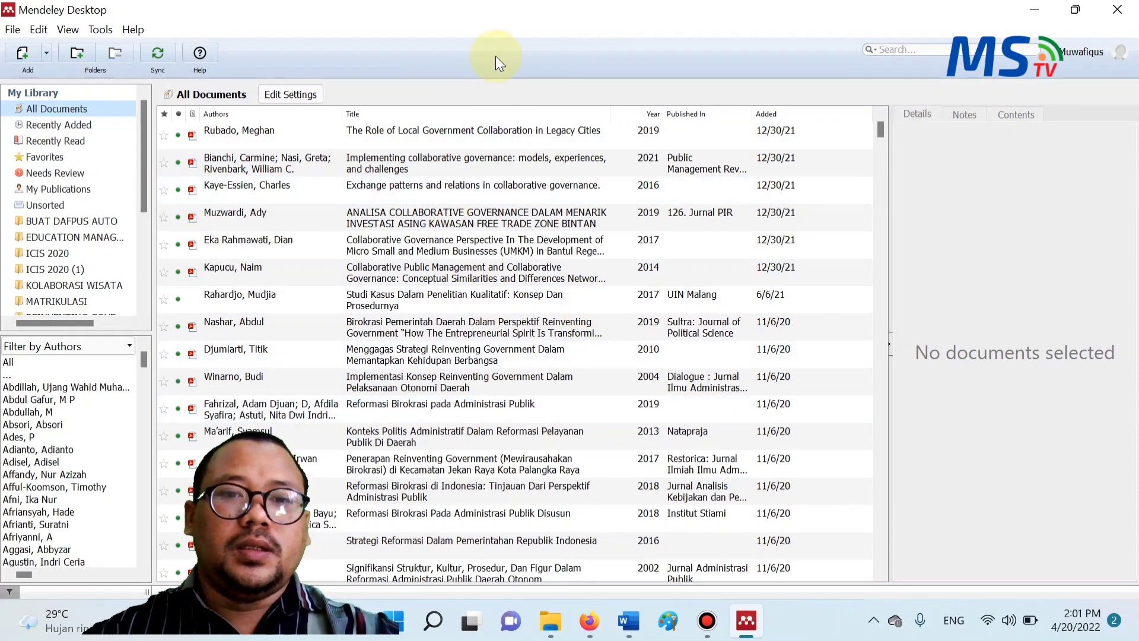
mouse_move(589, 620)
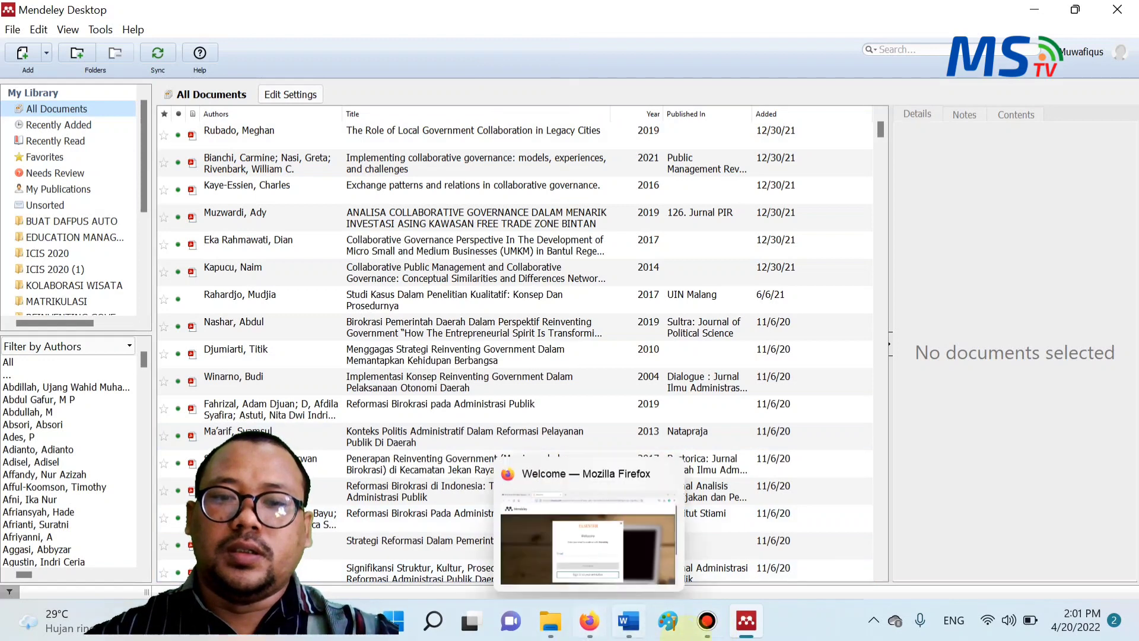
In Draf Daftar Isi, add a blank line below '1. Konsep Manajemen Sumber Daya Manusia'
click(628, 620)
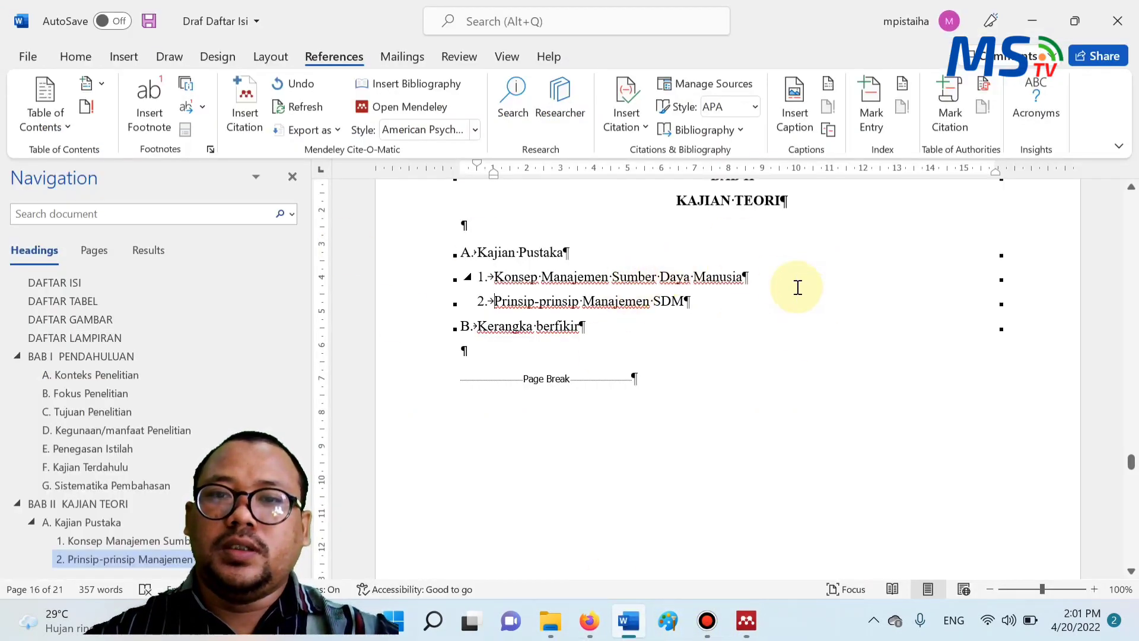
click(776, 280)
key(Return)
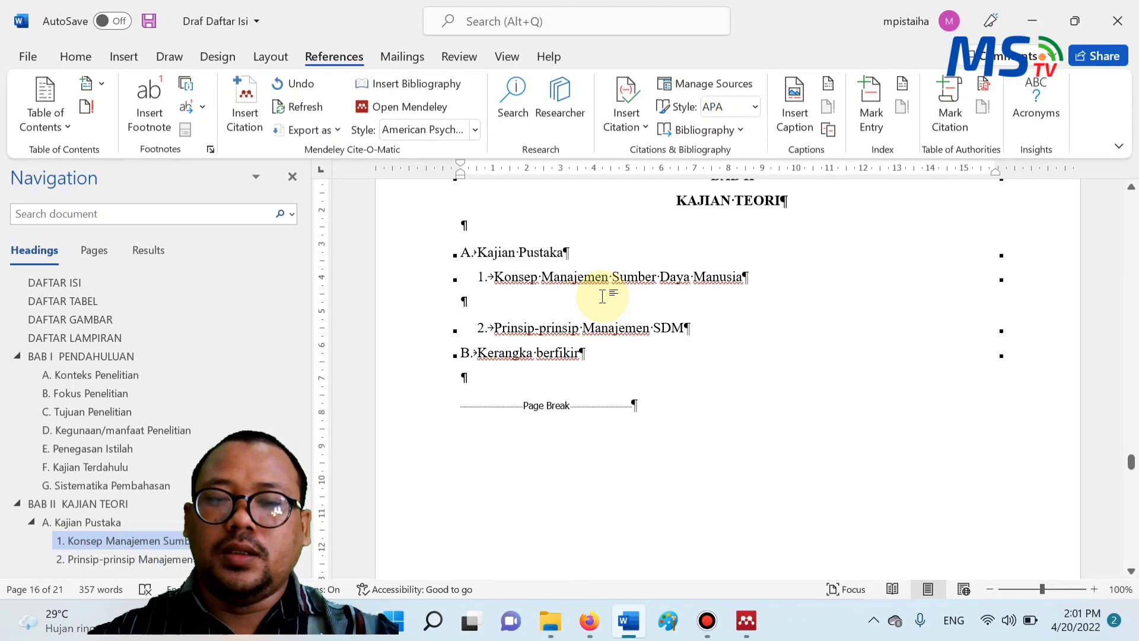
Search Google Scholar for Manajemen Sumber Daya Manusia and open the 2019 iain-bone.ac.id [PDF] result
click(589, 620)
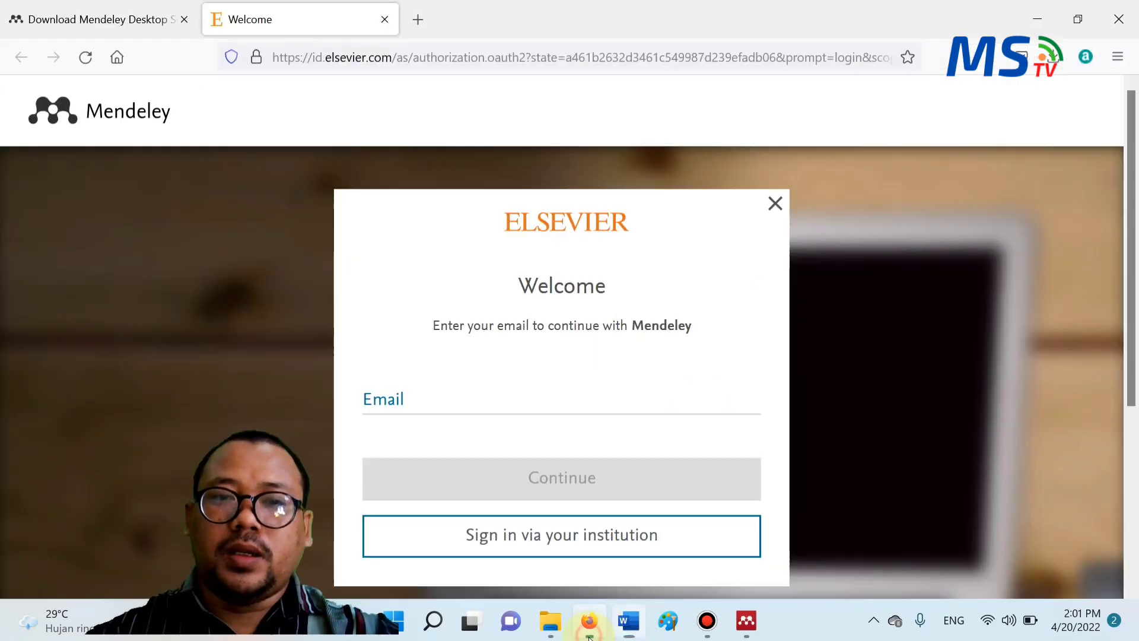
click(419, 20)
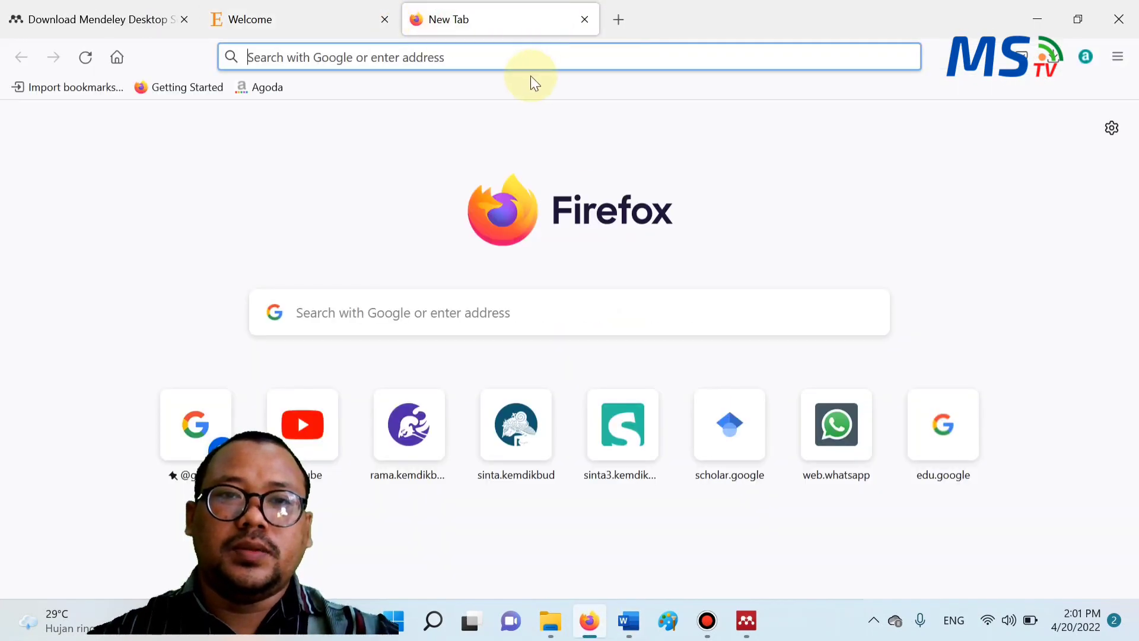
click(729, 423)
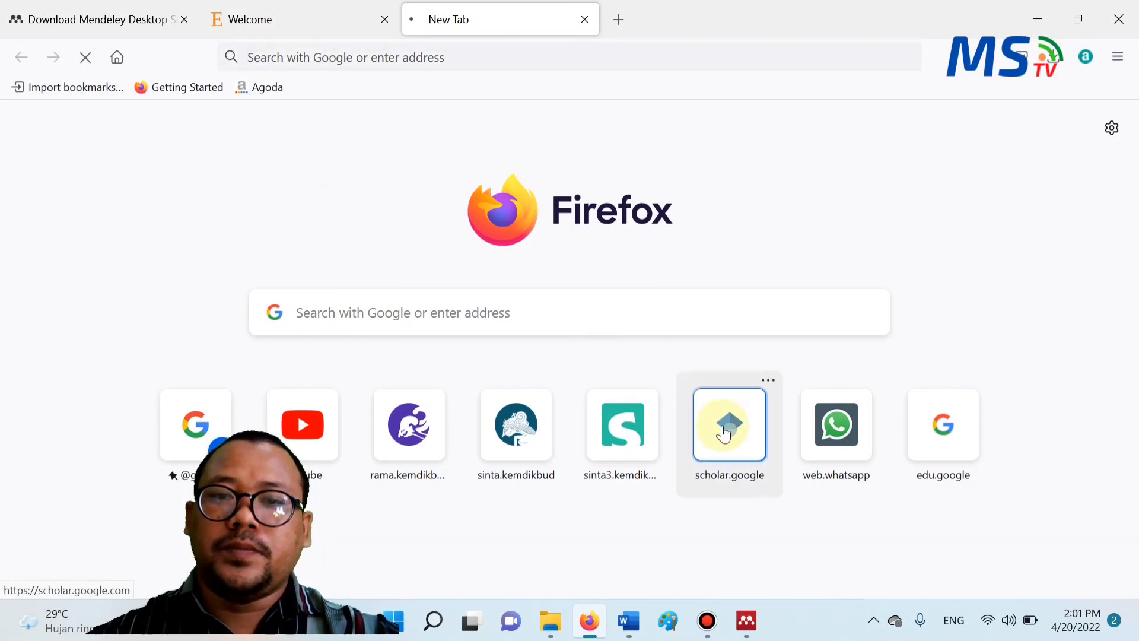
click(728, 440)
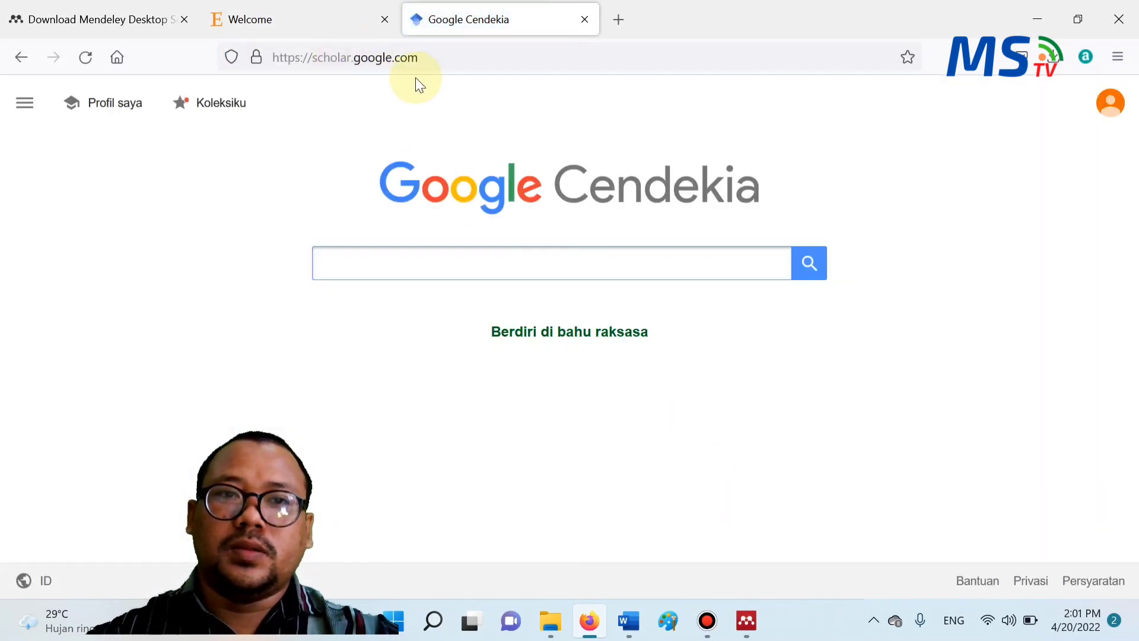
text(M)
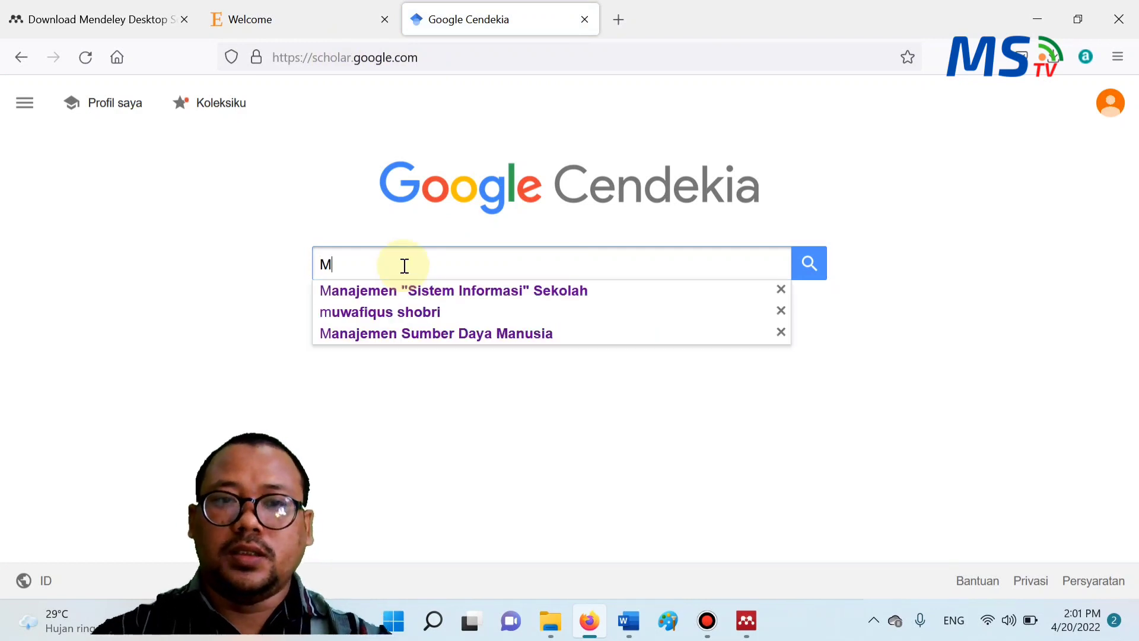
text(anajemen)
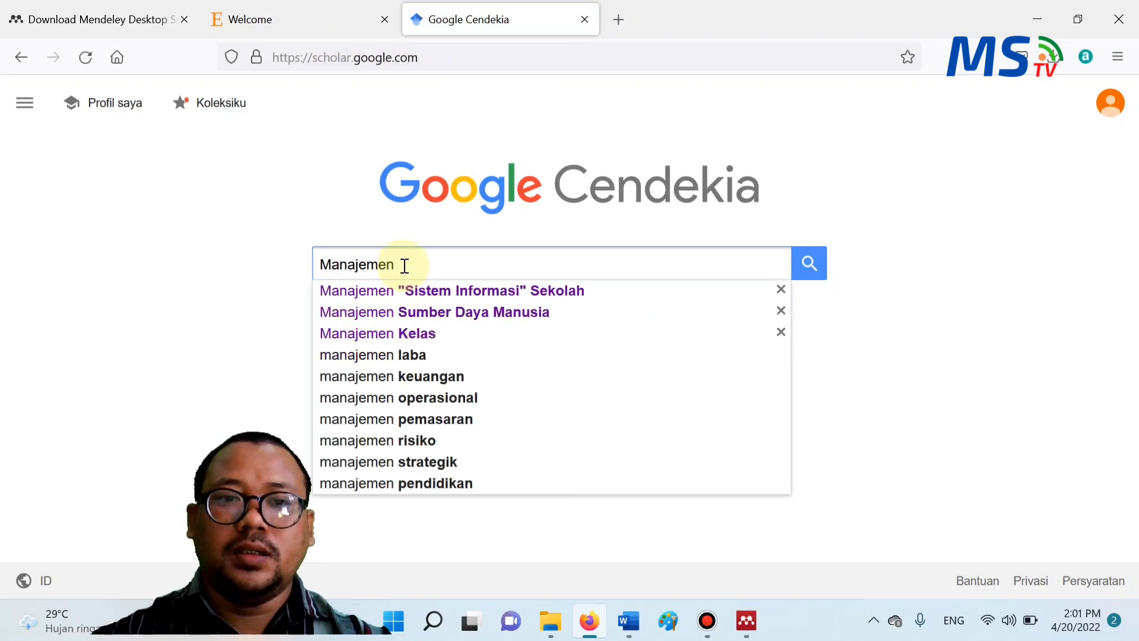
click(519, 314)
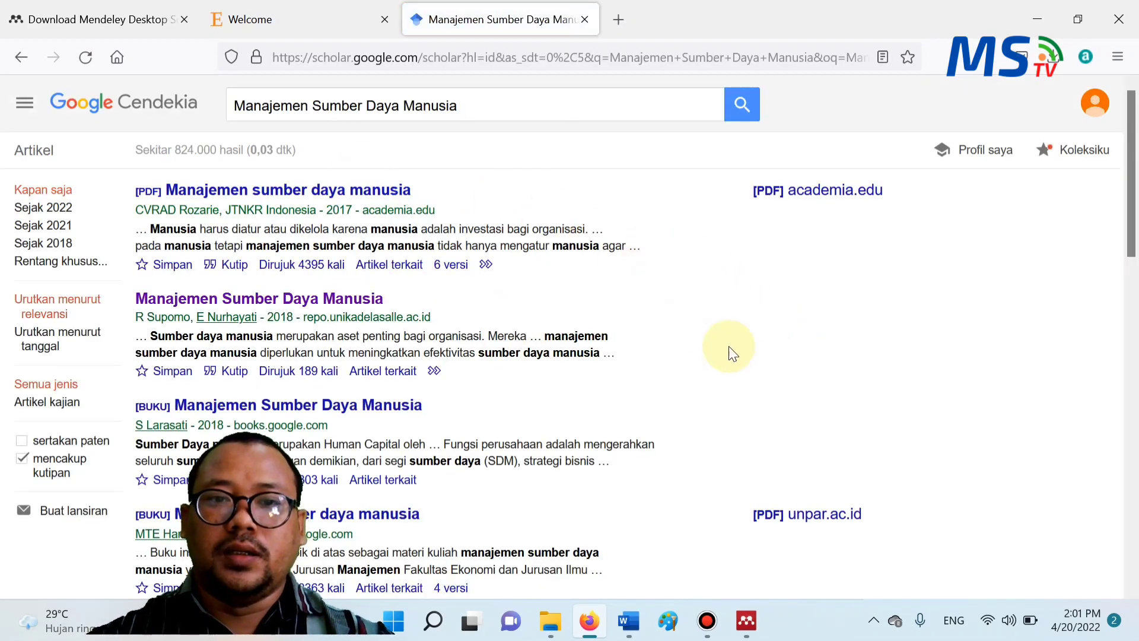
scroll(805, 339, down, 5)
scroll(890, 415, down, 1)
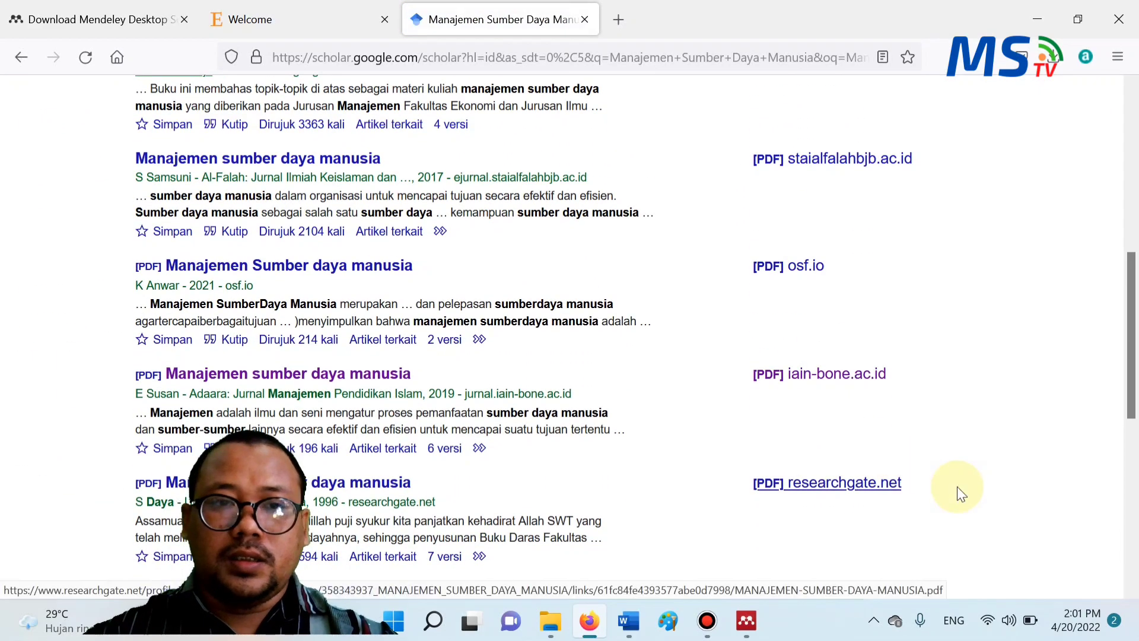
scroll(956, 487, down, 4)
scroll(425, 272, up, 3)
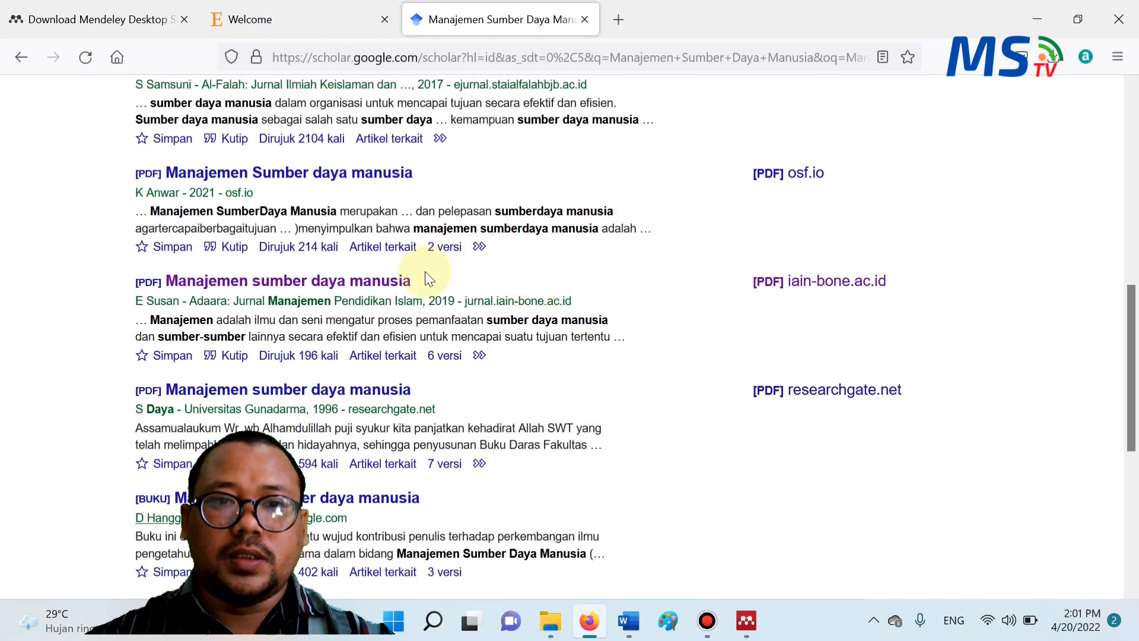
click(318, 283)
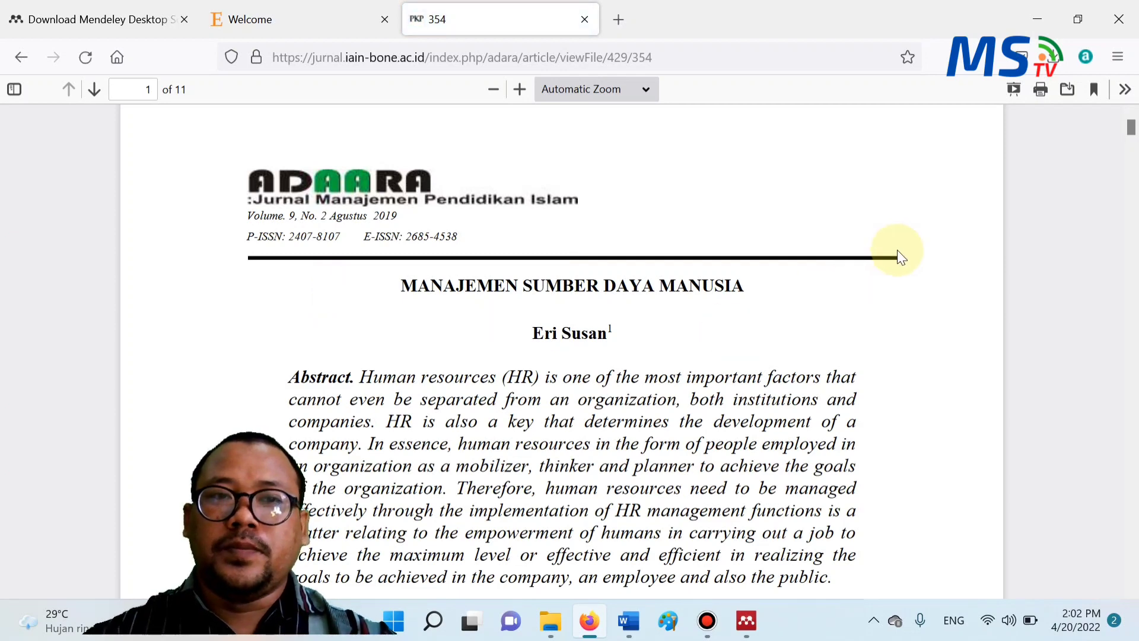
Save the article PDF to Downloads as 429-1114-1-SM.pdf, overwriting the existing file
click(1067, 90)
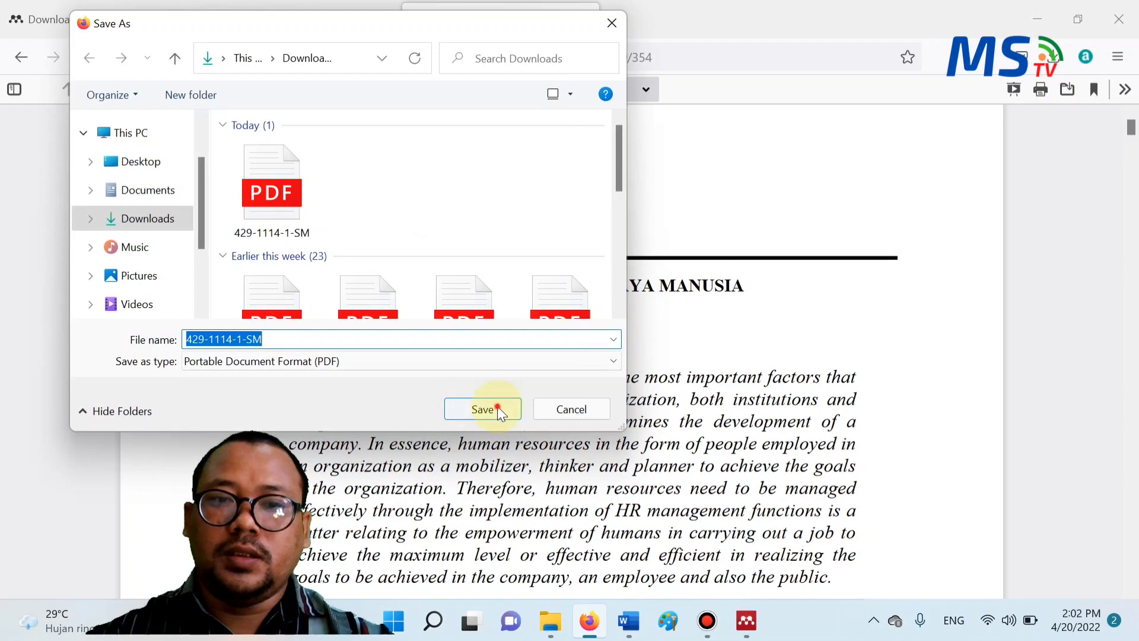
click(497, 410)
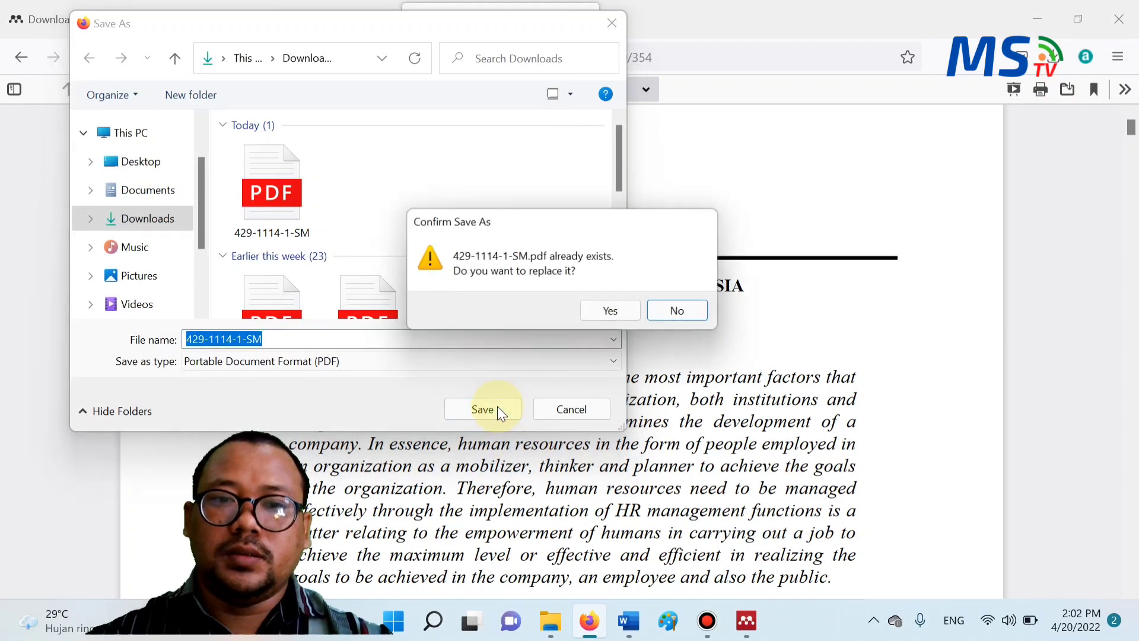
click(633, 311)
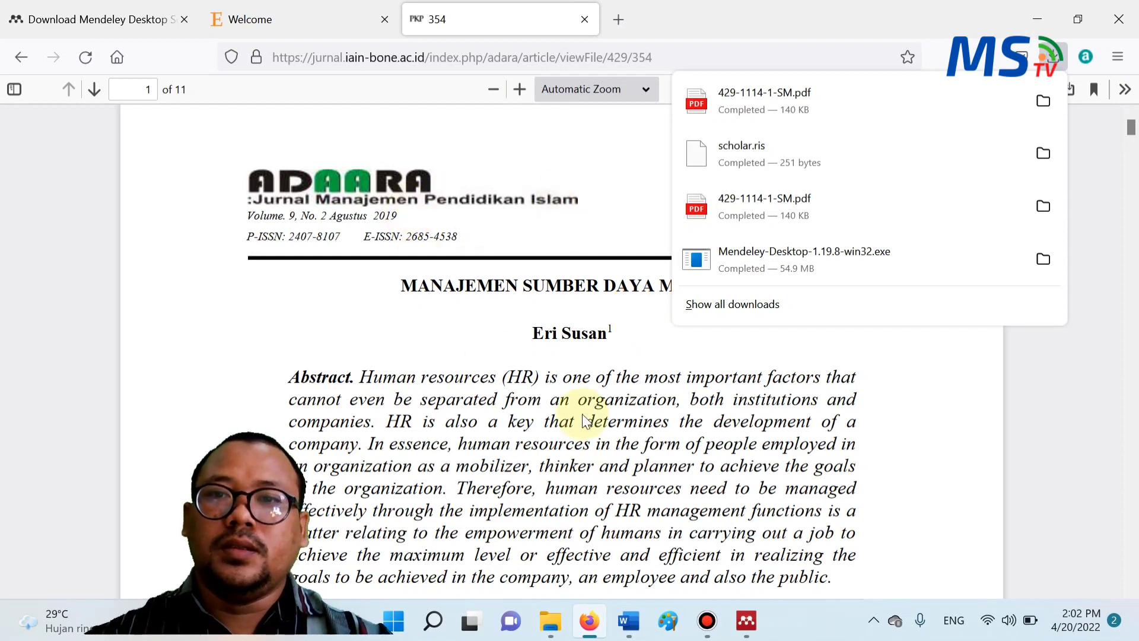
click(910, 340)
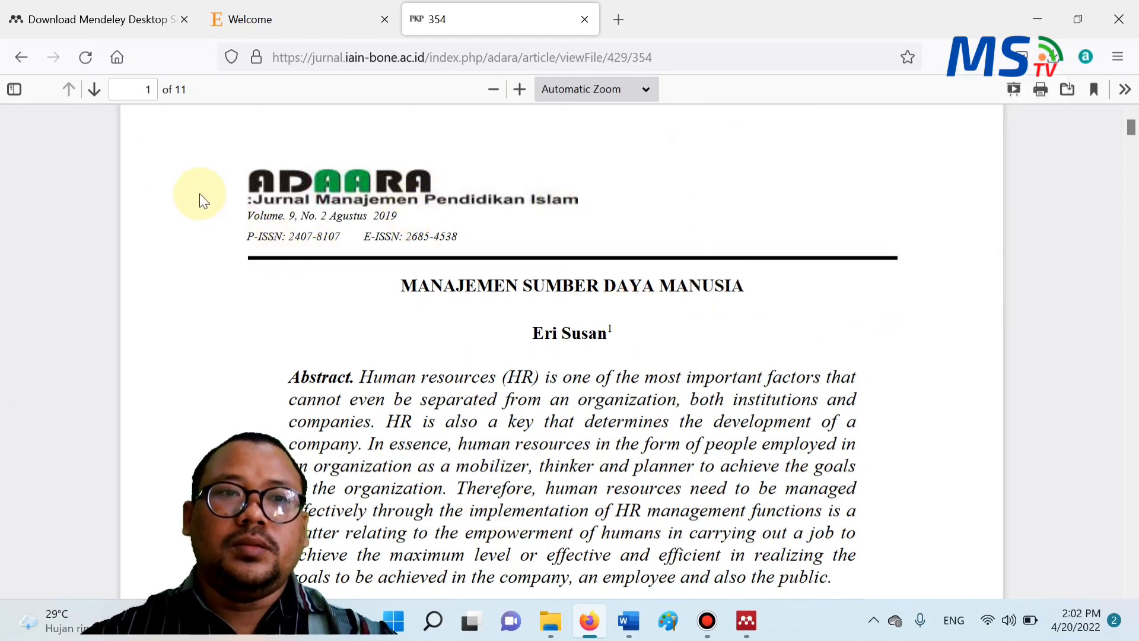
Select the paragraph beginning 'Manajemen sering diartikan' on page 2 of the article PDF
scroll(603, 322, down, 1)
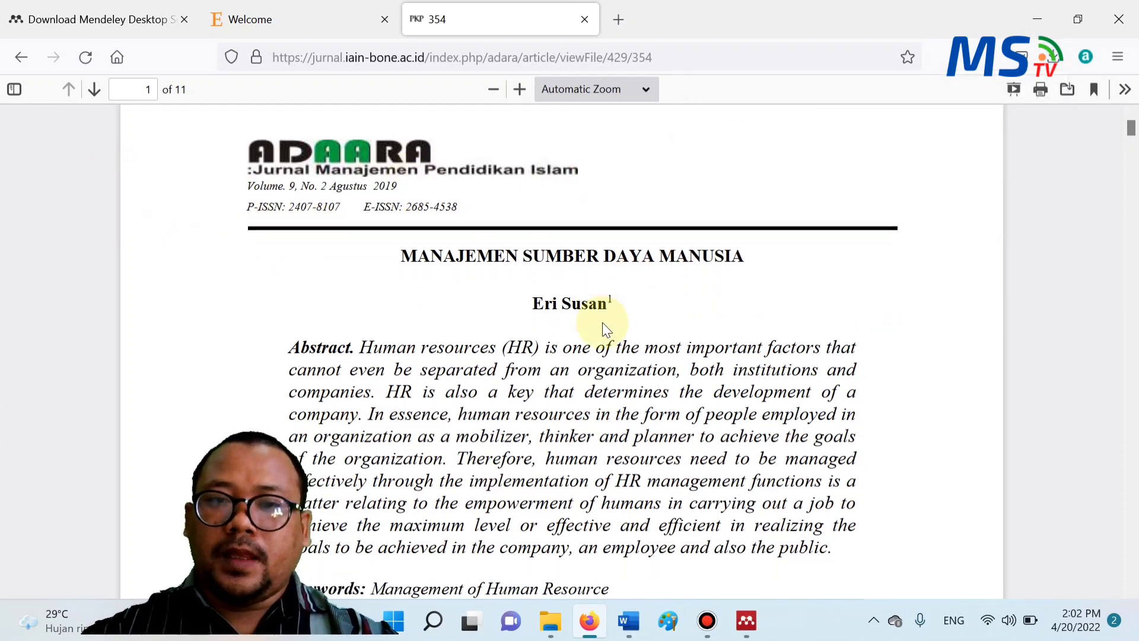
scroll(603, 322, down, 5)
scroll(657, 351, down, 5)
scroll(656, 351, down, 3)
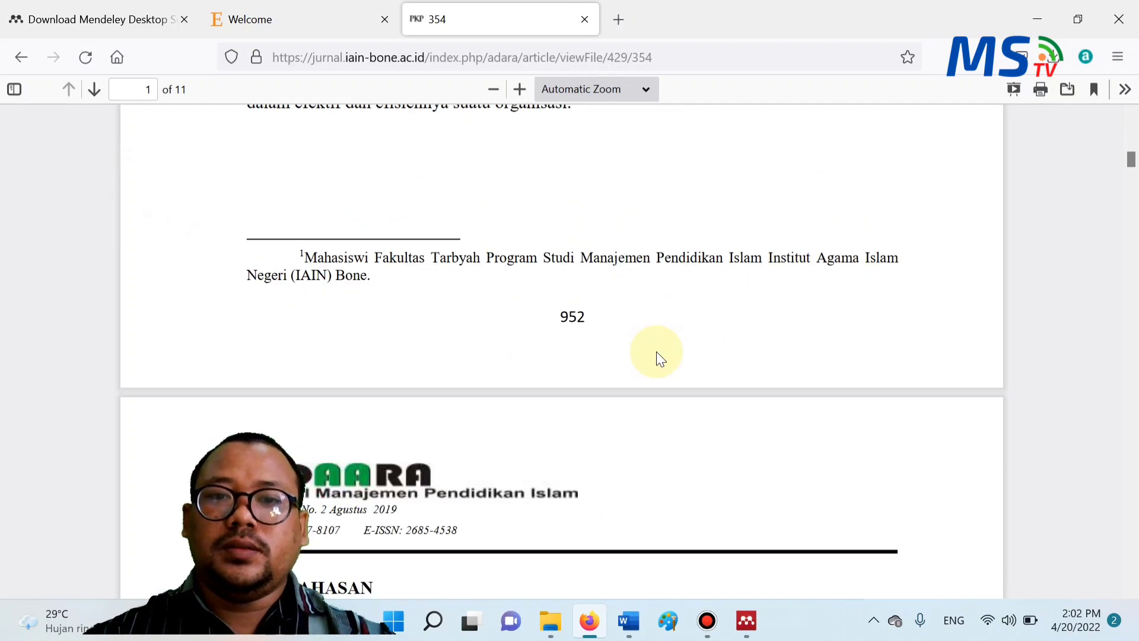
scroll(656, 351, down, 3)
scroll(657, 351, down, 5)
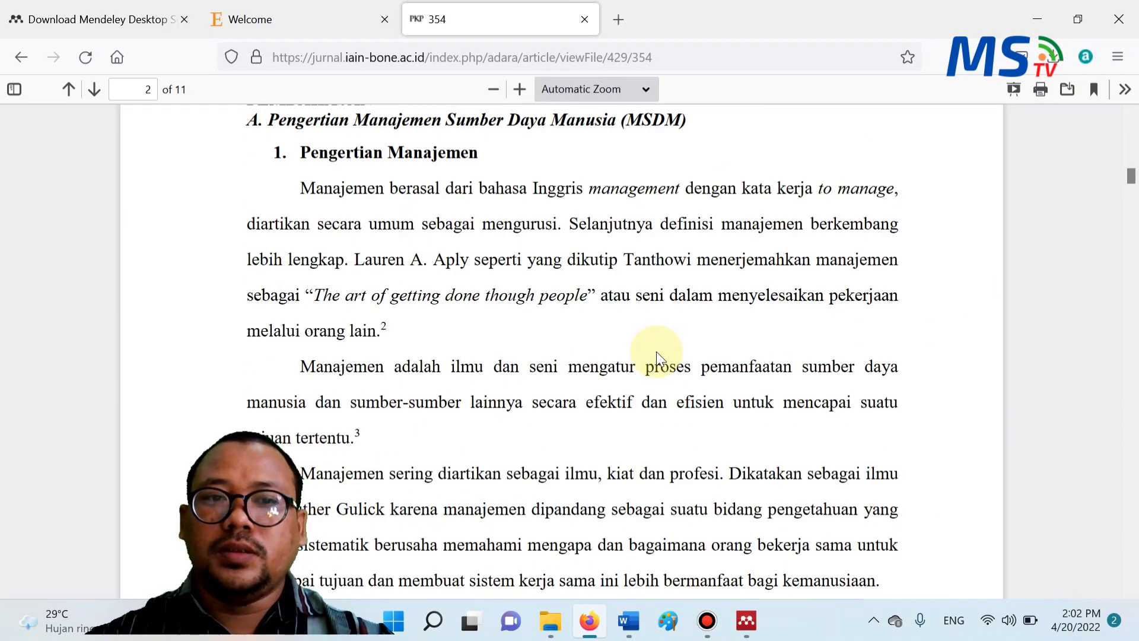
scroll(656, 351, down, 4)
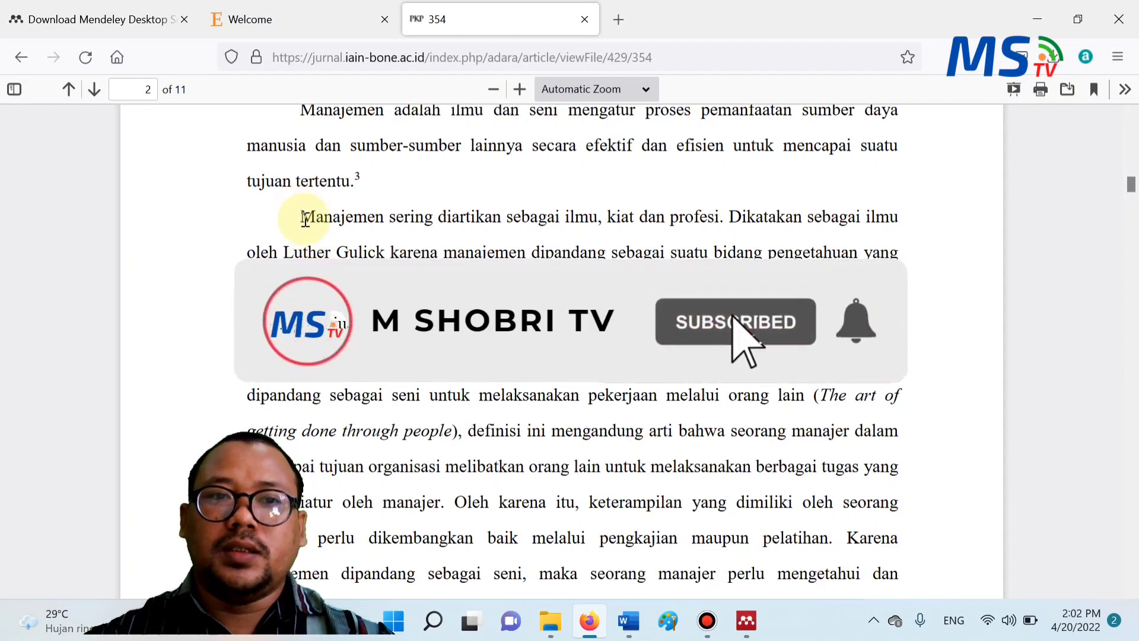
drag(301, 217, 891, 464)
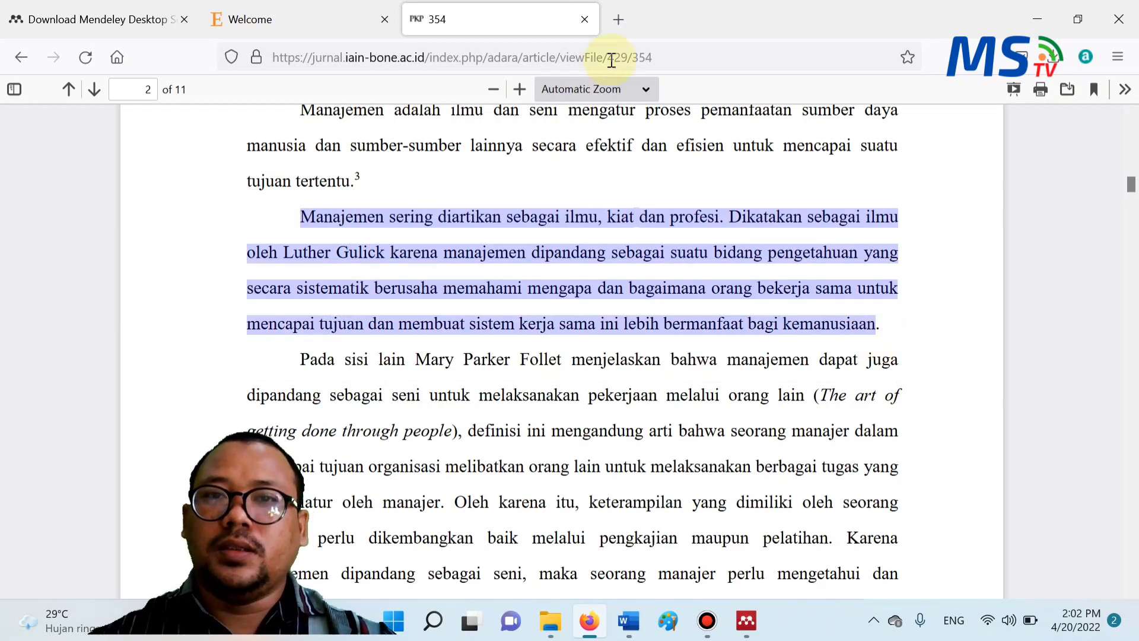
Paste the copied paragraph into a new tab's address bar, select it all, and return to the PDF
click(632, 28)
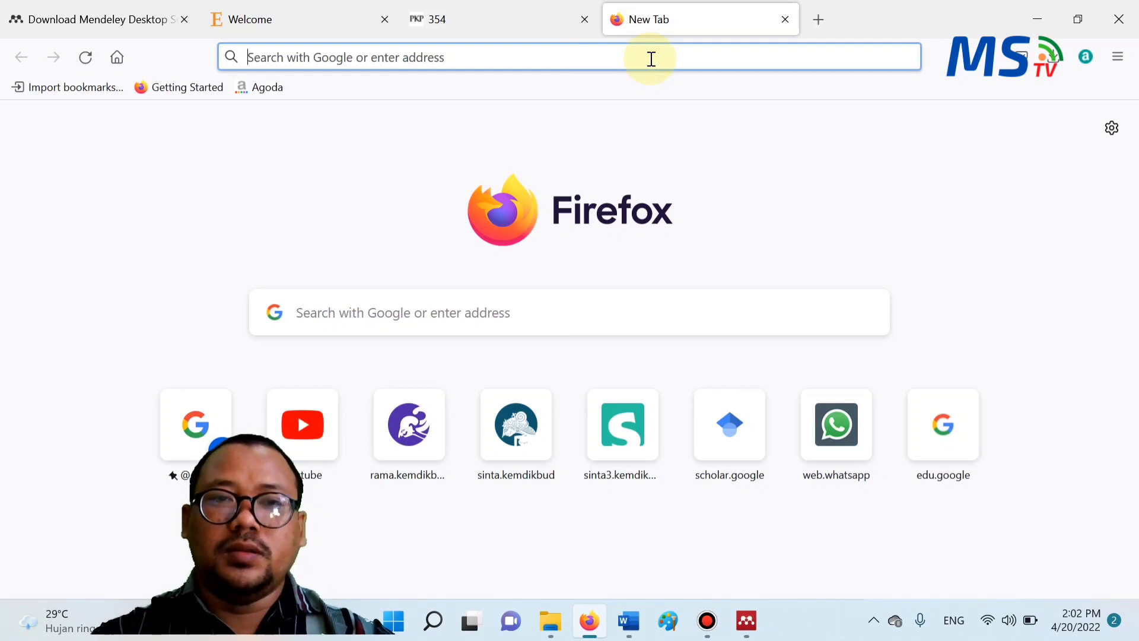
key(ctrl+v)
key(ctrl+a)
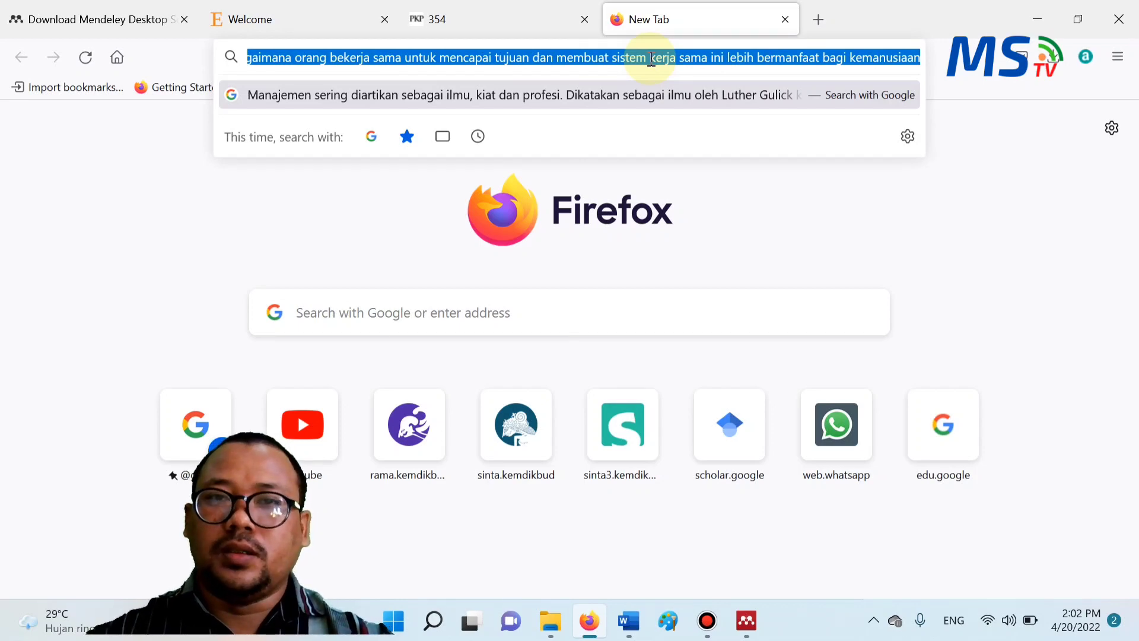
click(473, 17)
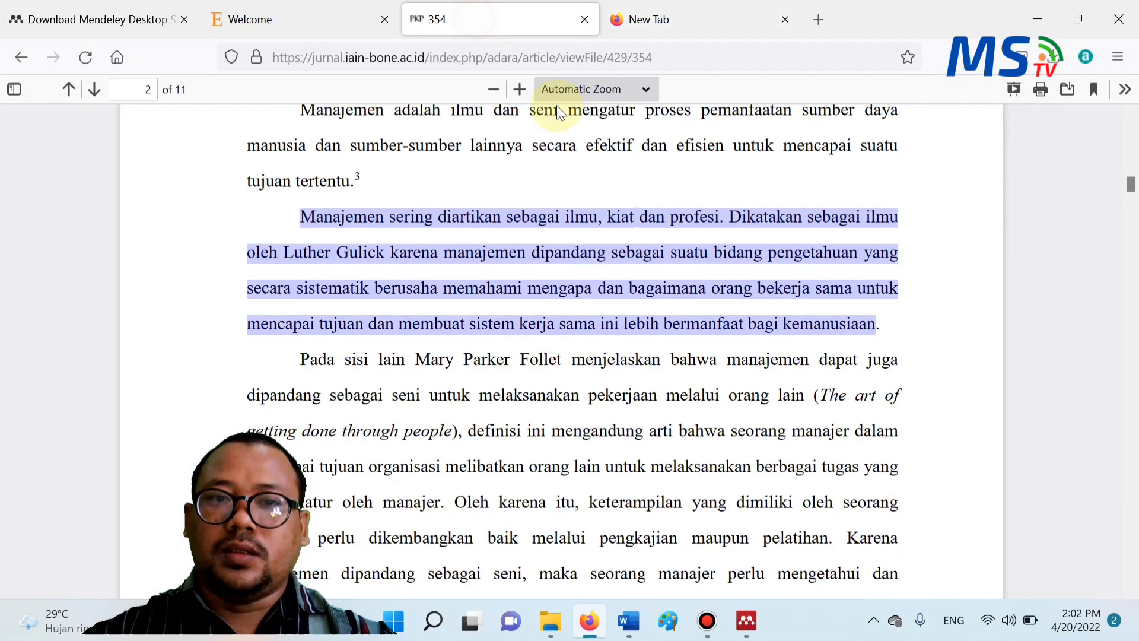
Copy the Manajemen paragraph and paste it under item 1 in Word, then undo the formatted paste
right_click(644, 291)
click(658, 307)
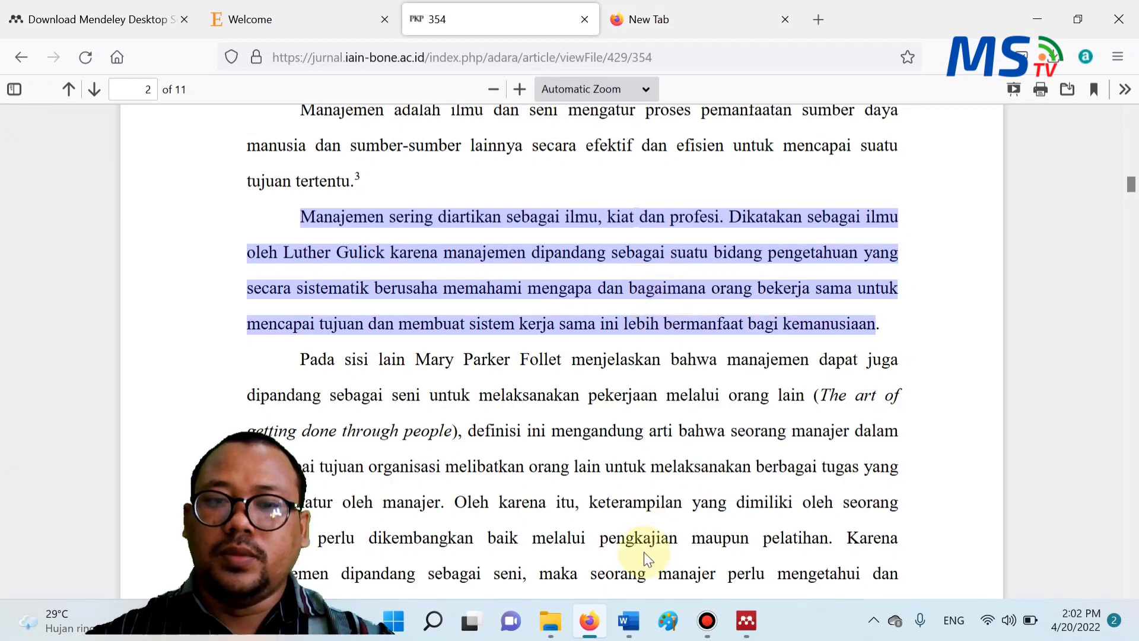
click(629, 621)
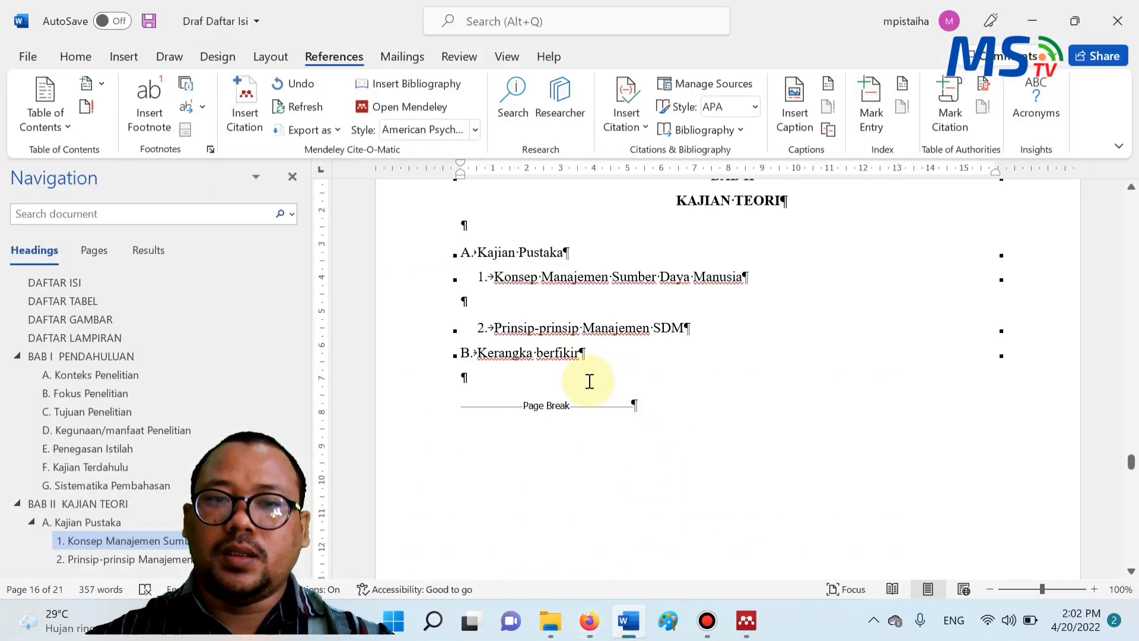
right_click(468, 303)
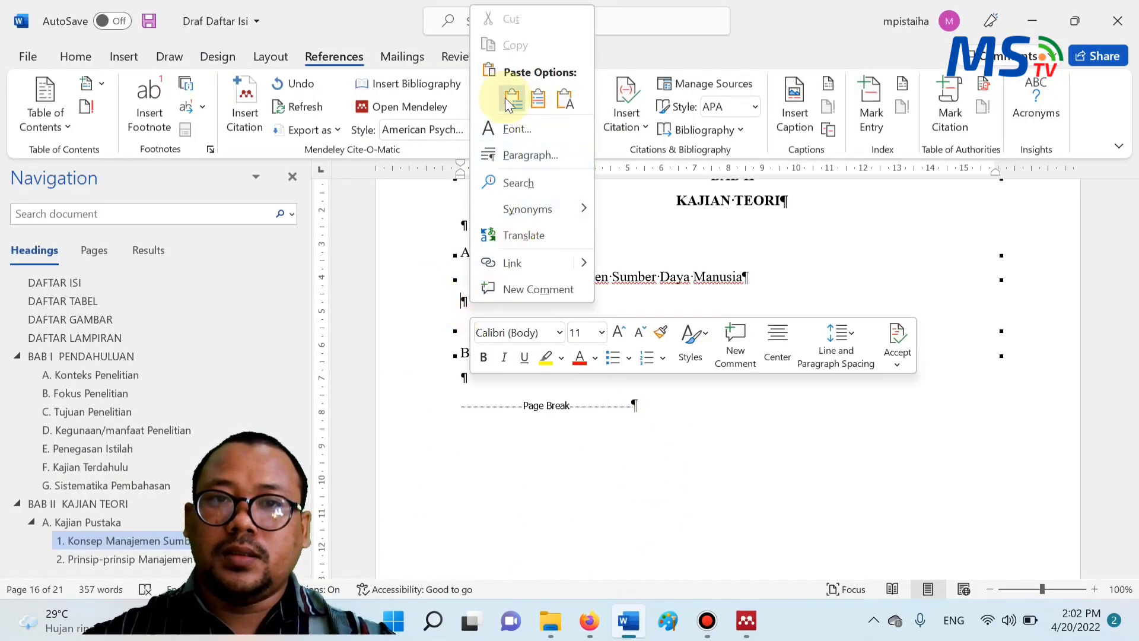
click(461, 306)
key(ctrl+v)
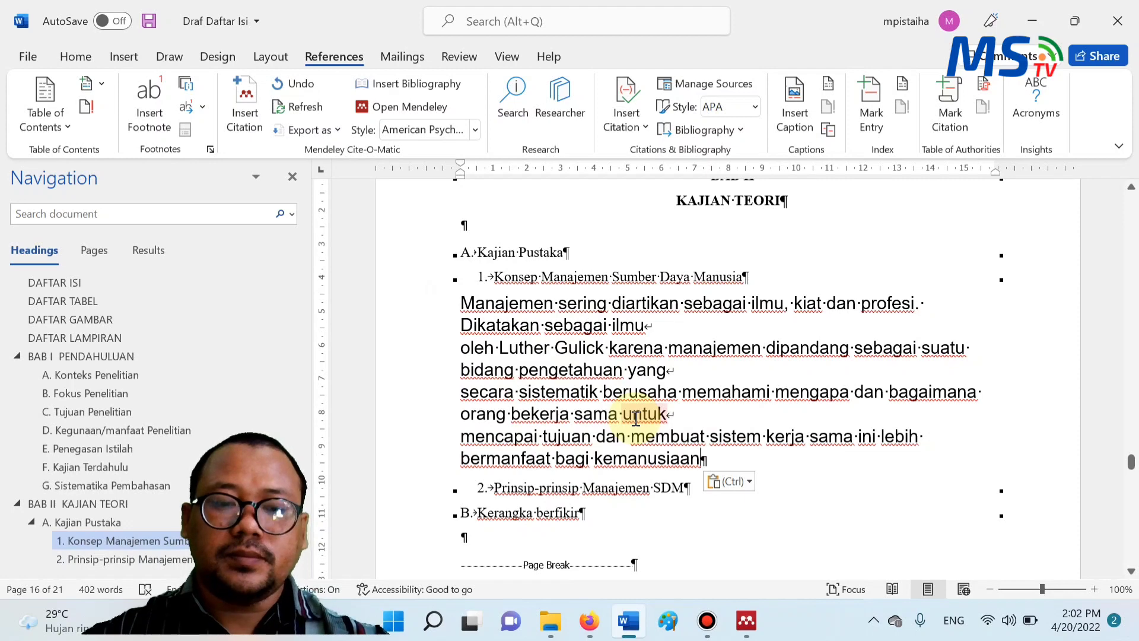
key(ctrl+z)
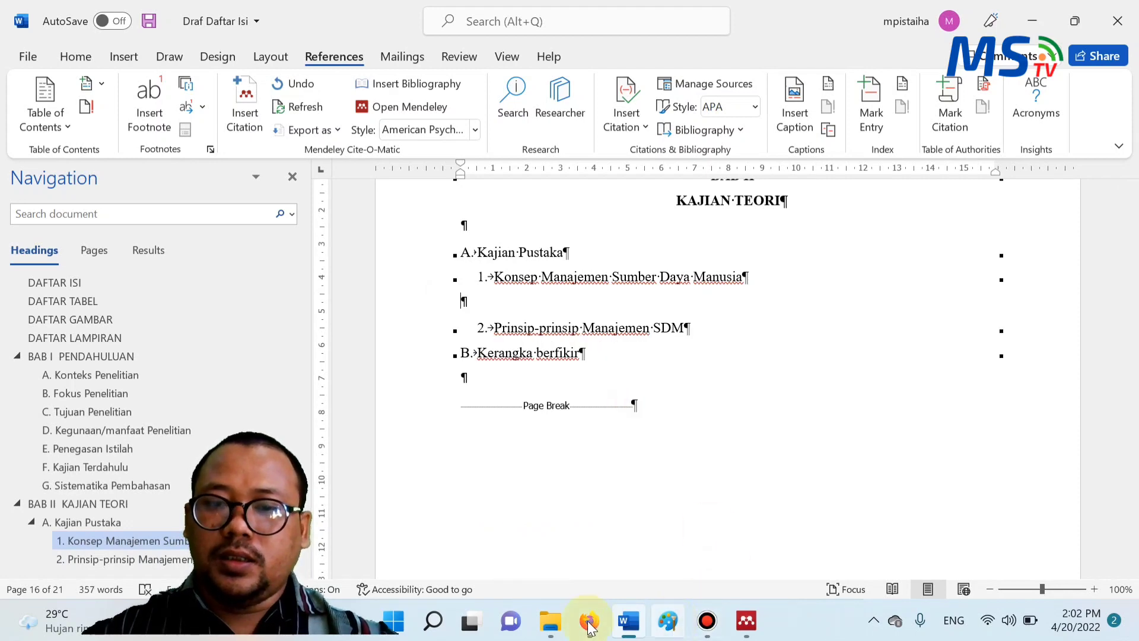
Copy the paragraph again and paste it into a blank Firefox address bar to strip formatting
click(589, 627)
right_click(537, 261)
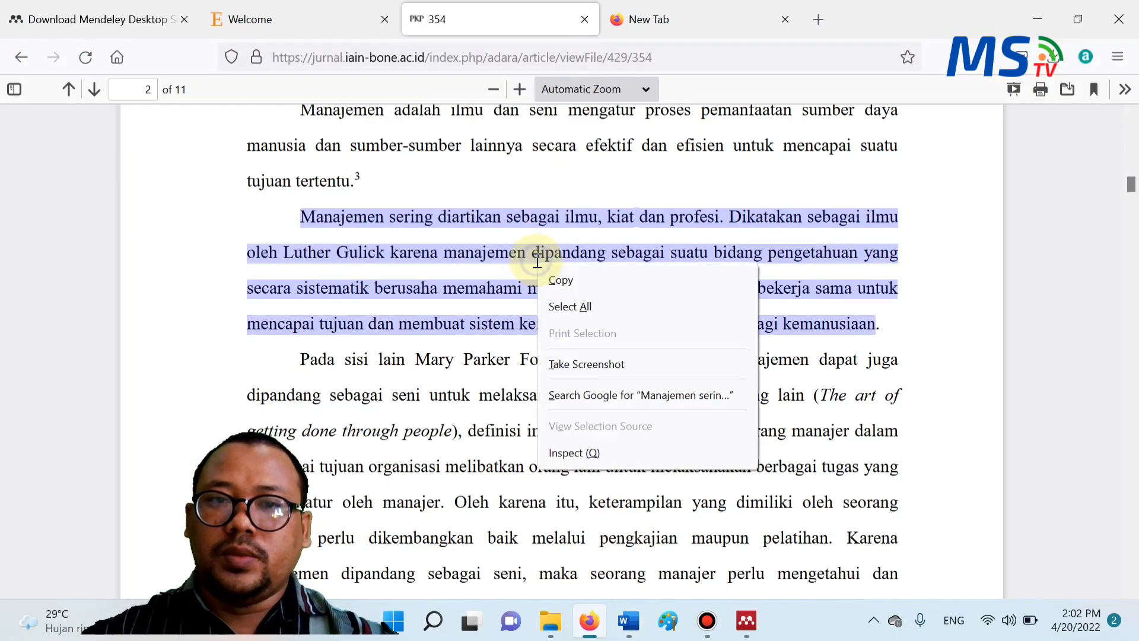
click(561, 280)
click(706, 12)
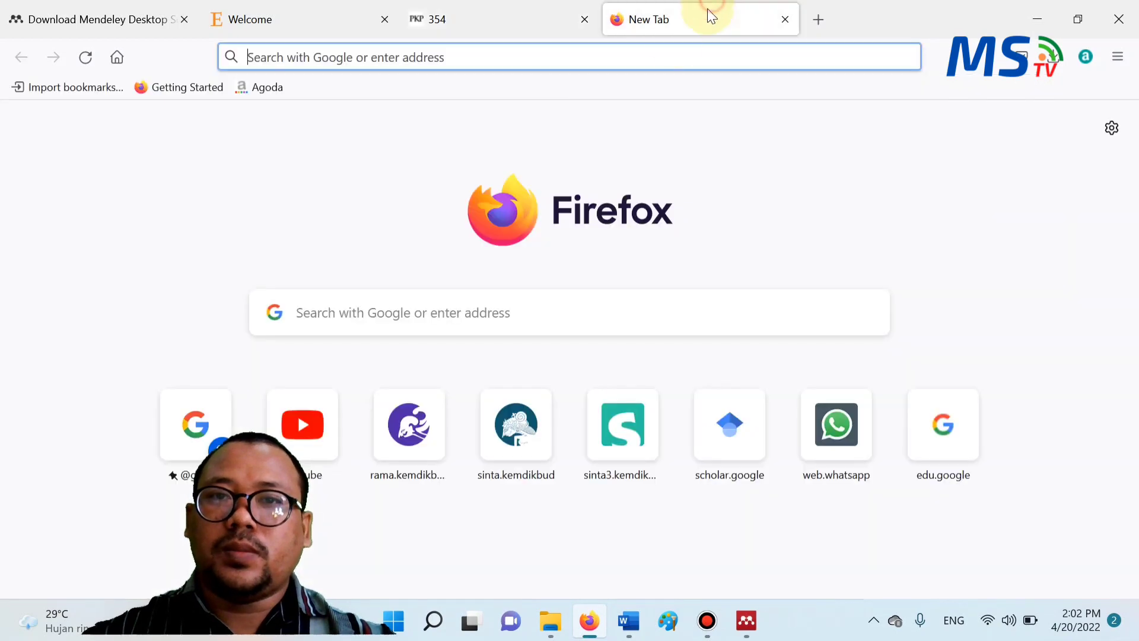
click(617, 53)
key(ctrl+v)
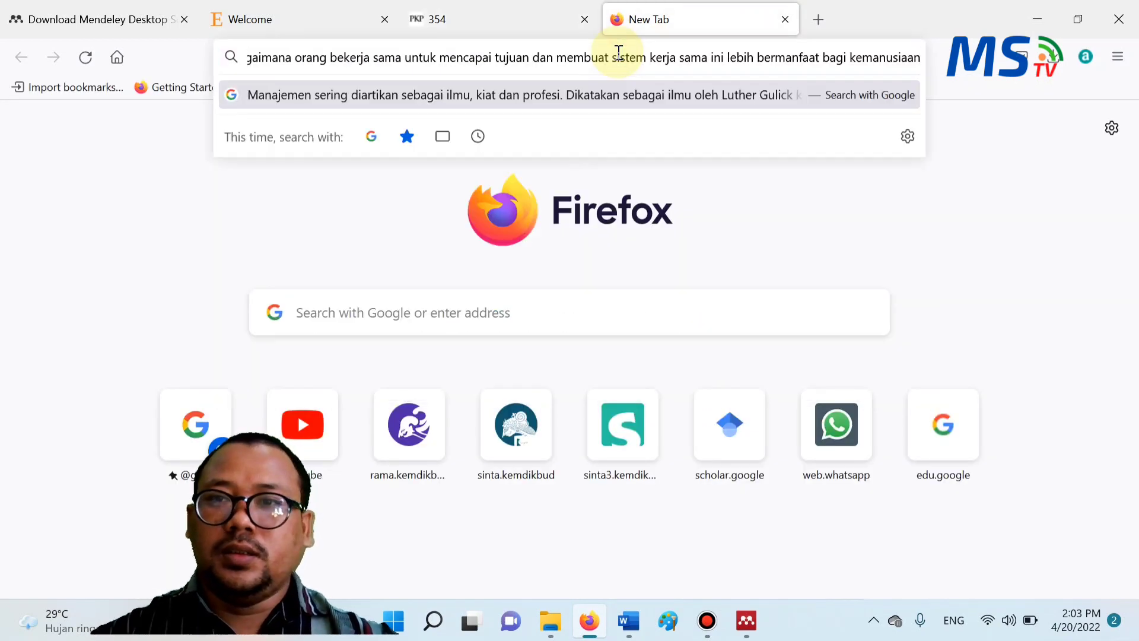
key(ctrl+a)
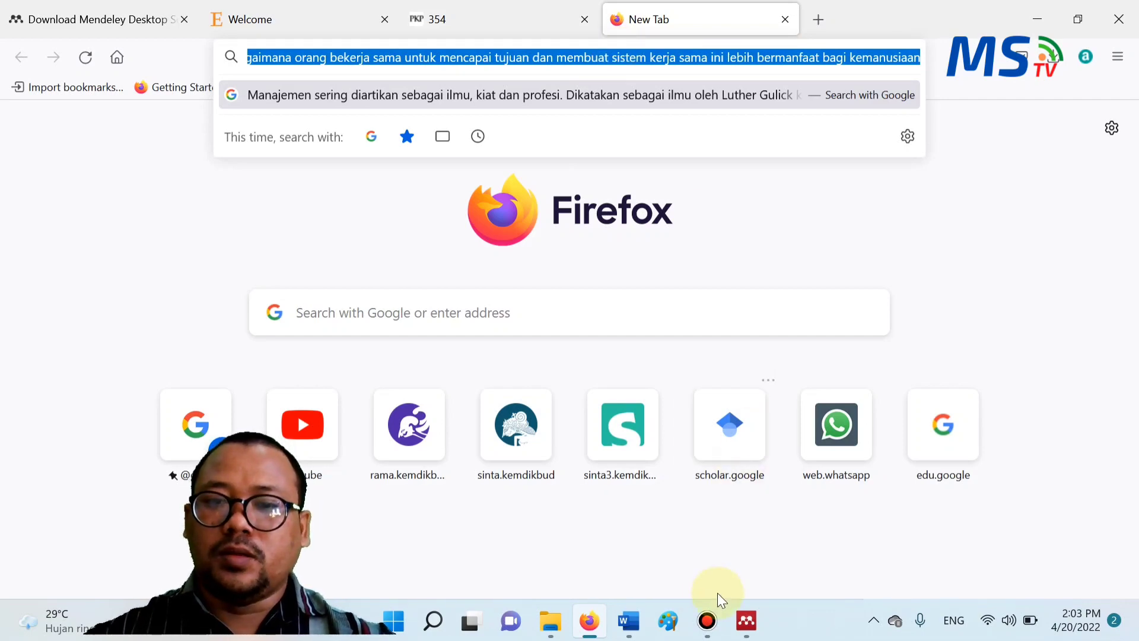
Paste the plain-text paragraph under item 1 in Word and justify it
click(629, 620)
click(490, 304)
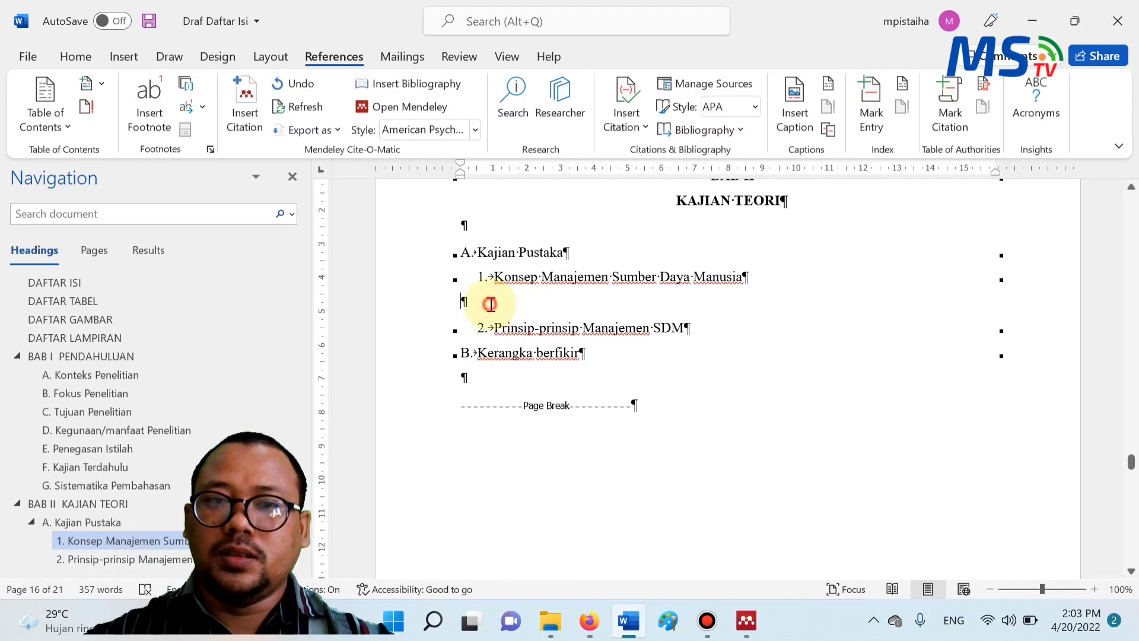
key(ctrl+v)
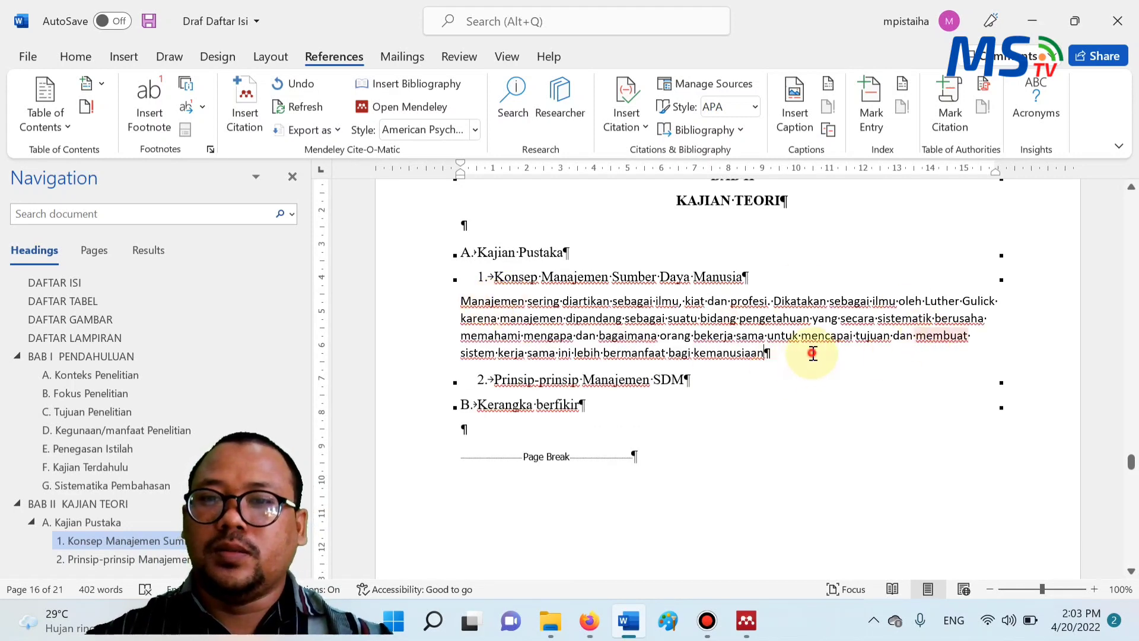
drag(812, 353, 810, 318)
click(67, 56)
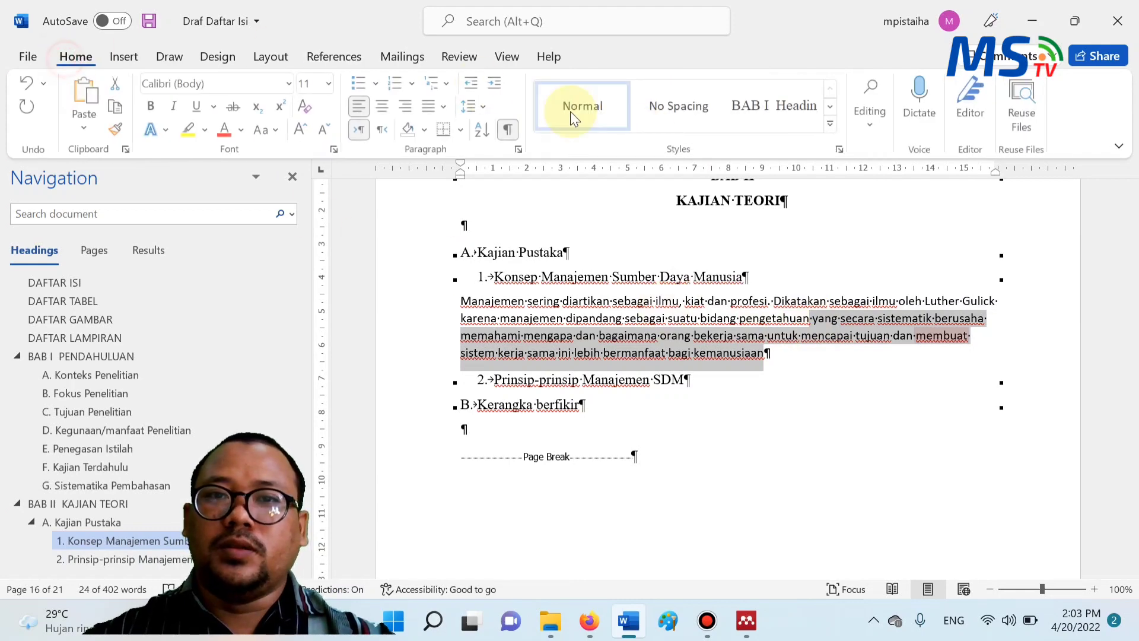
click(443, 106)
click(463, 127)
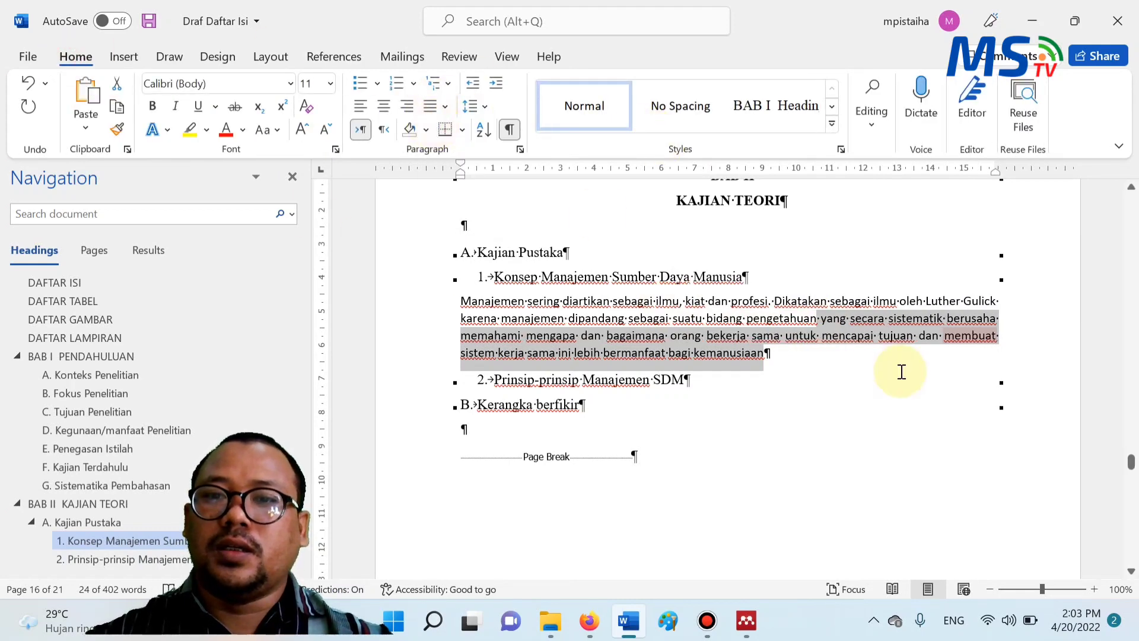
click(788, 352)
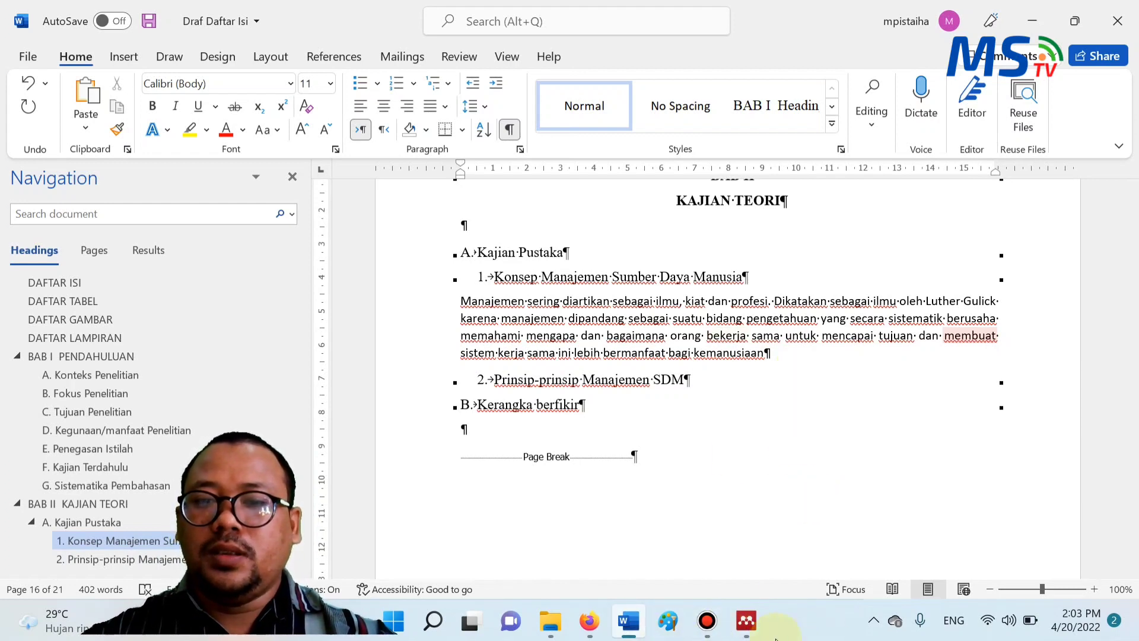
mouse_move(550, 621)
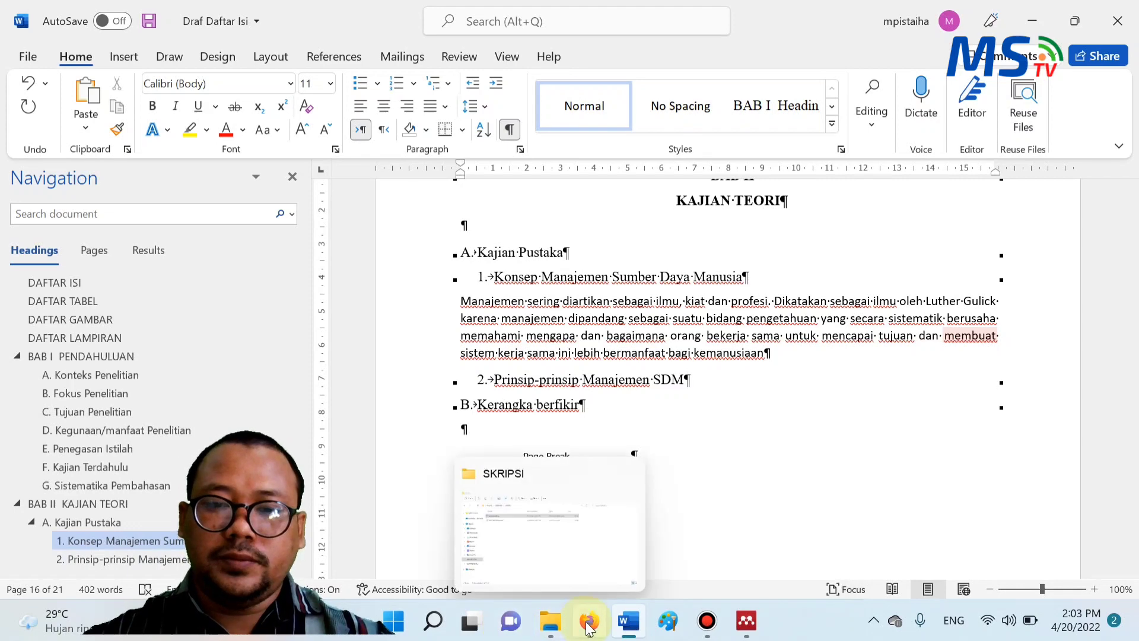
Open the downloaded 429-1114-1-SM.pdf, then go back to the Google Scholar results
click(589, 621)
click(466, 13)
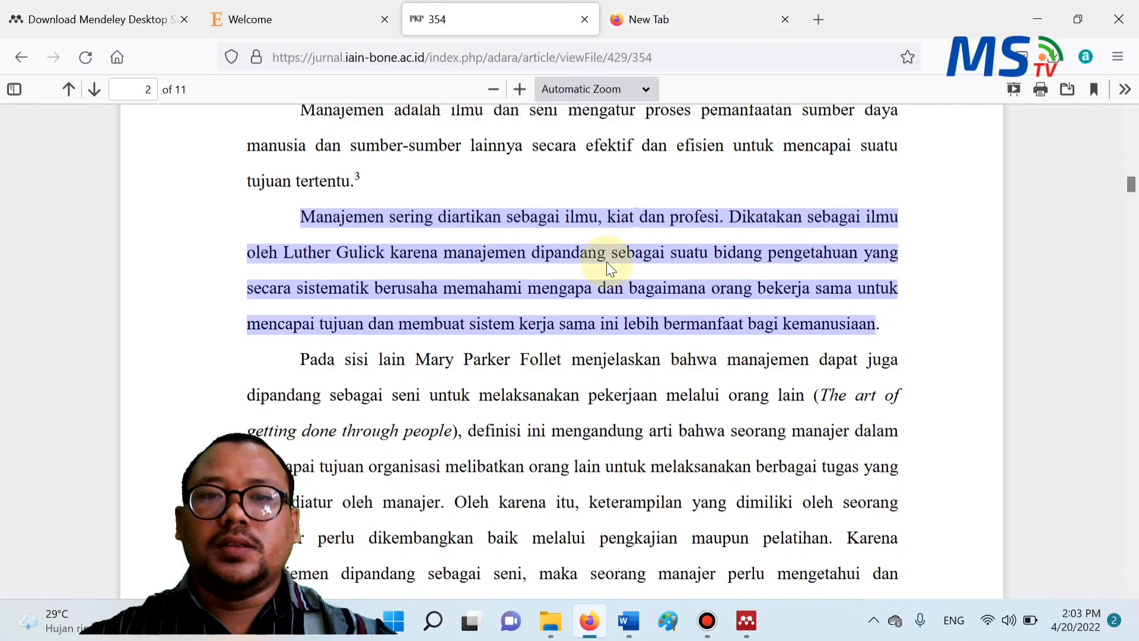
click(1057, 66)
click(892, 95)
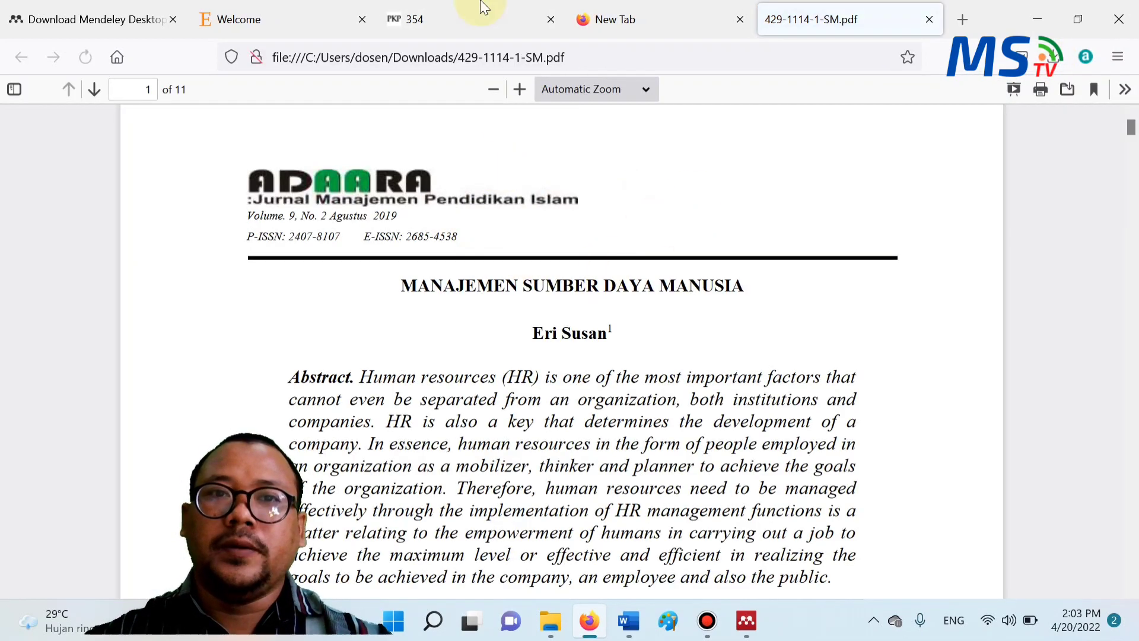
click(458, 30)
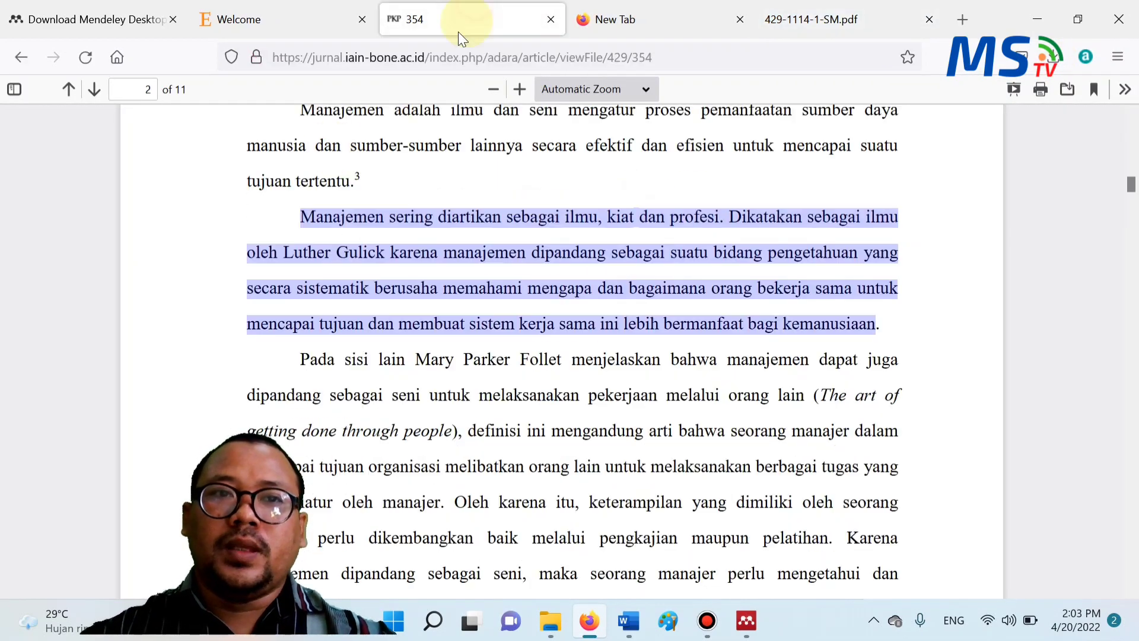
click(29, 64)
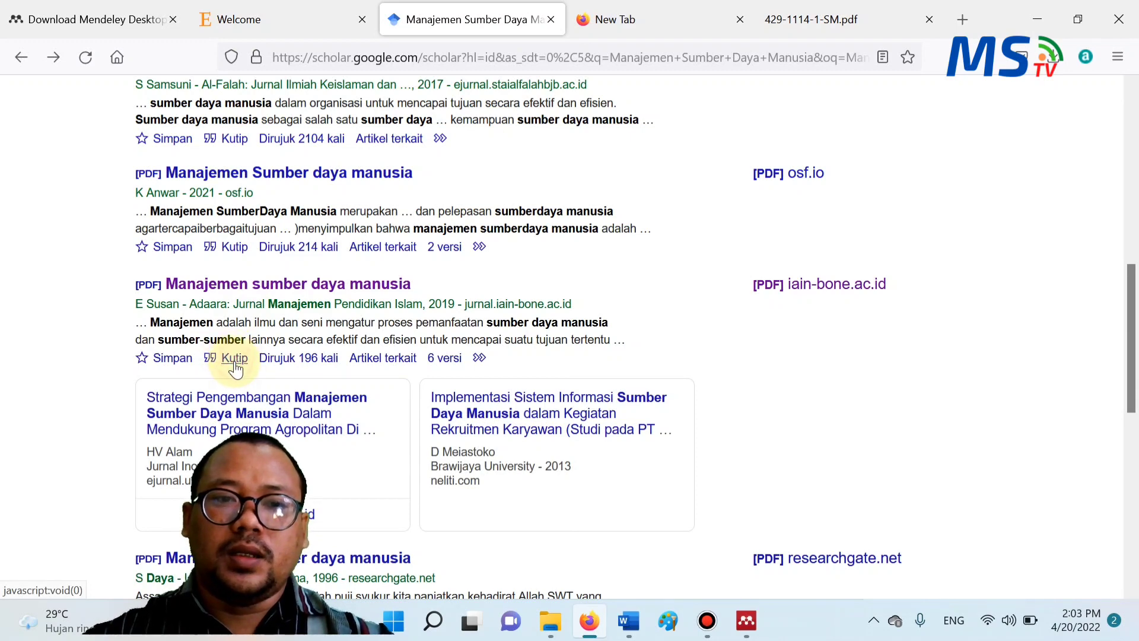
Export the Adaara article's citation in RefMan format and confirm scholar(1).ris in downloads
click(234, 358)
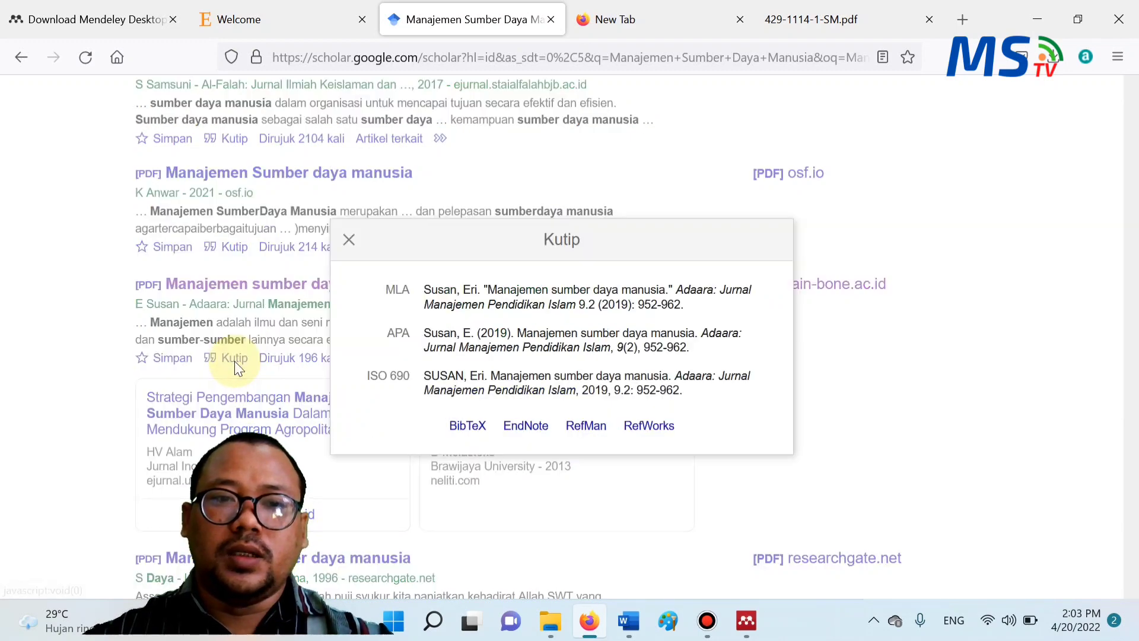
click(585, 426)
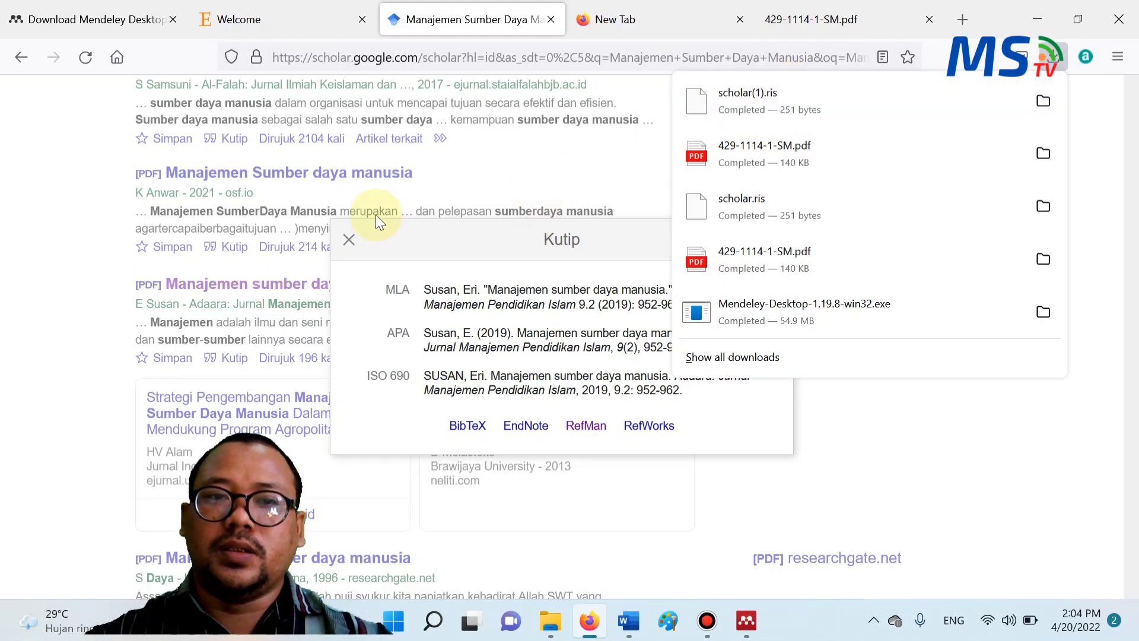
click(351, 241)
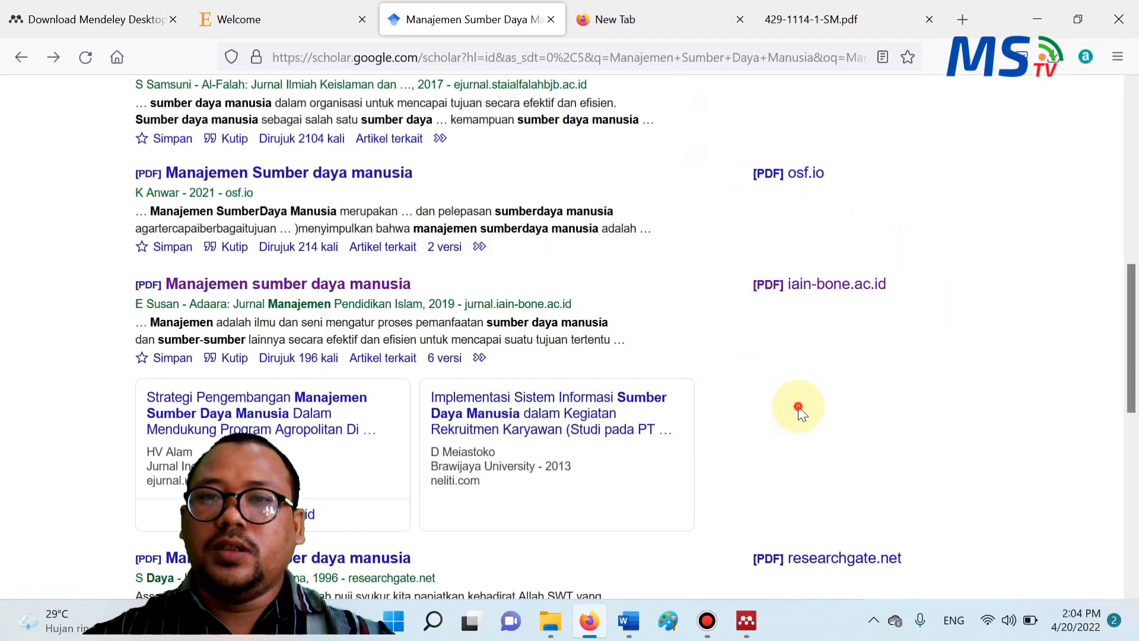
click(1046, 64)
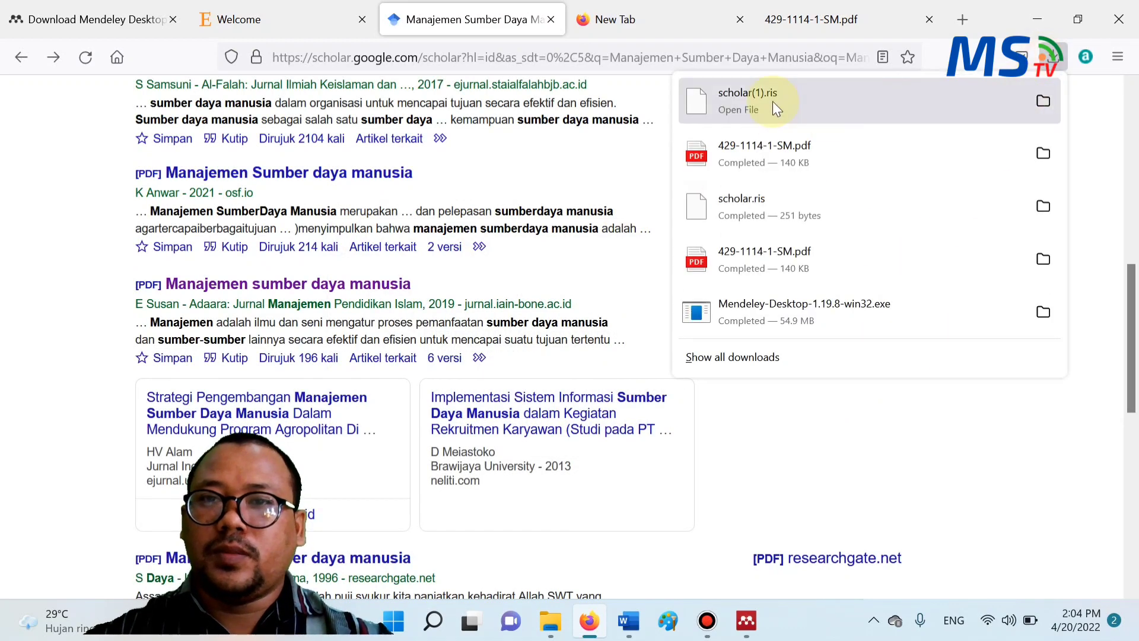
click(804, 455)
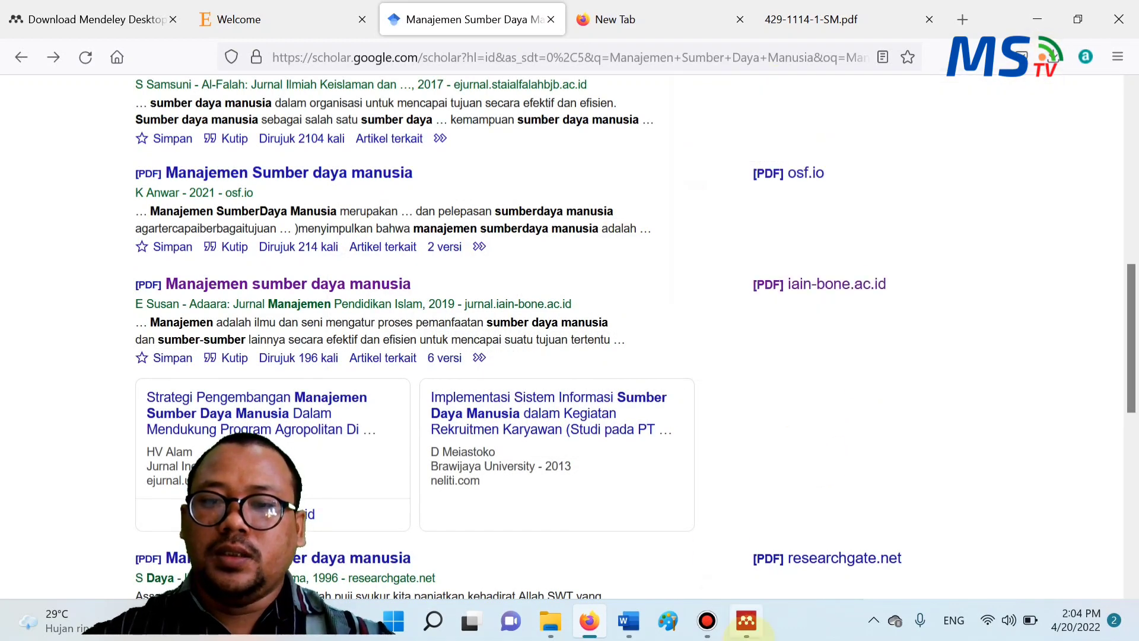
Create a library folder named MANAJ SDM in Mendeley Desktop and open it
click(746, 623)
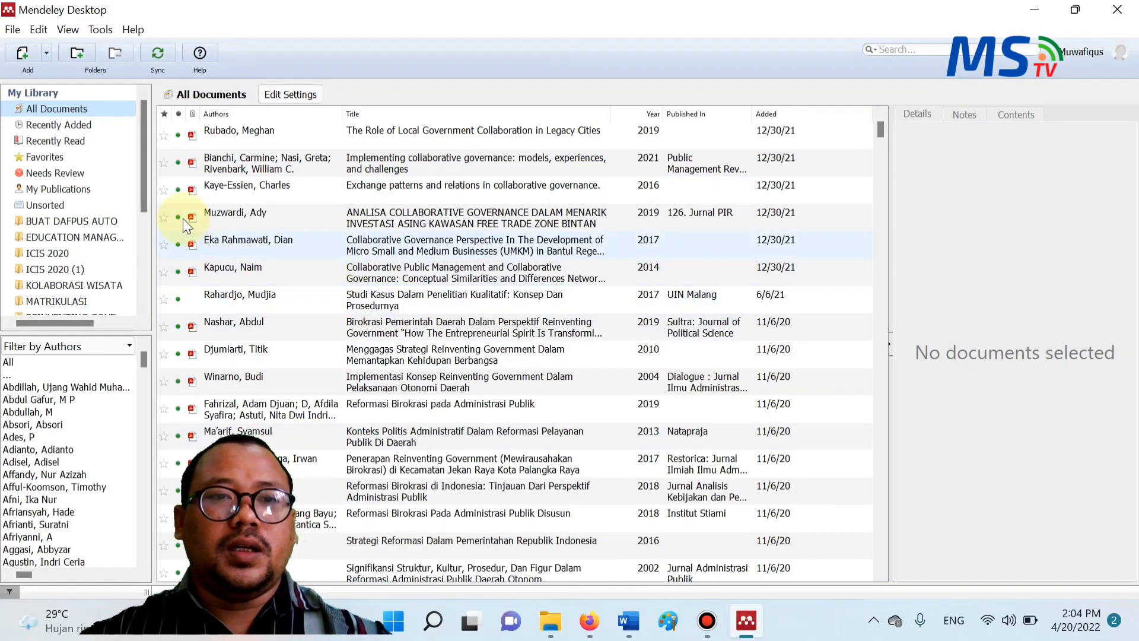
scroll(415, 356, down, 5)
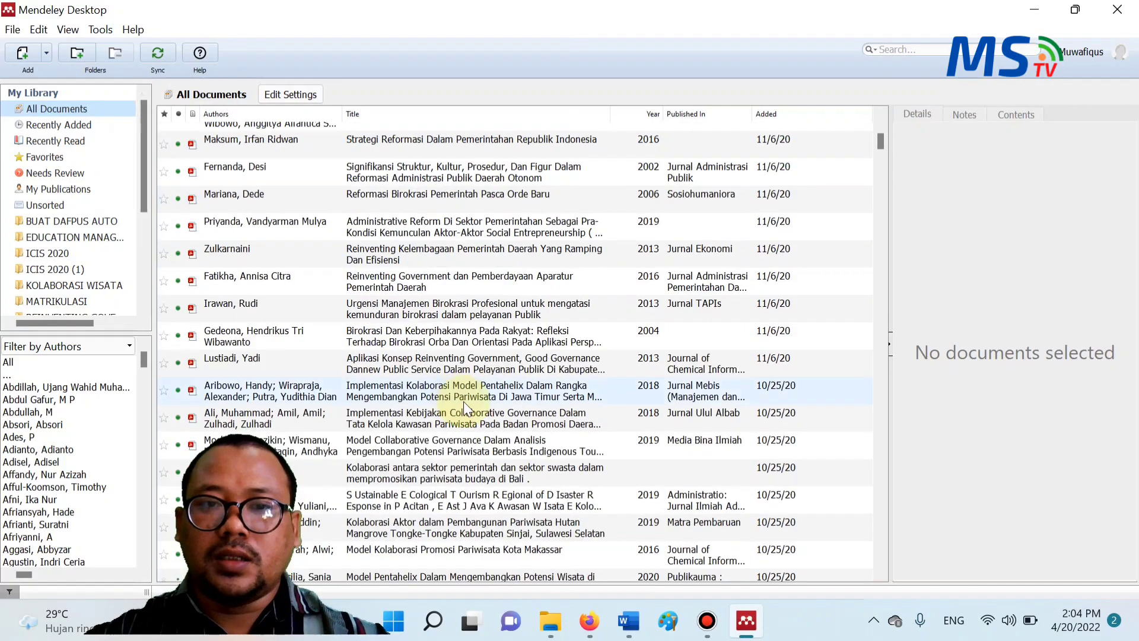
scroll(524, 434, down, 5)
scroll(525, 434, down, 5)
scroll(525, 435, up, 5)
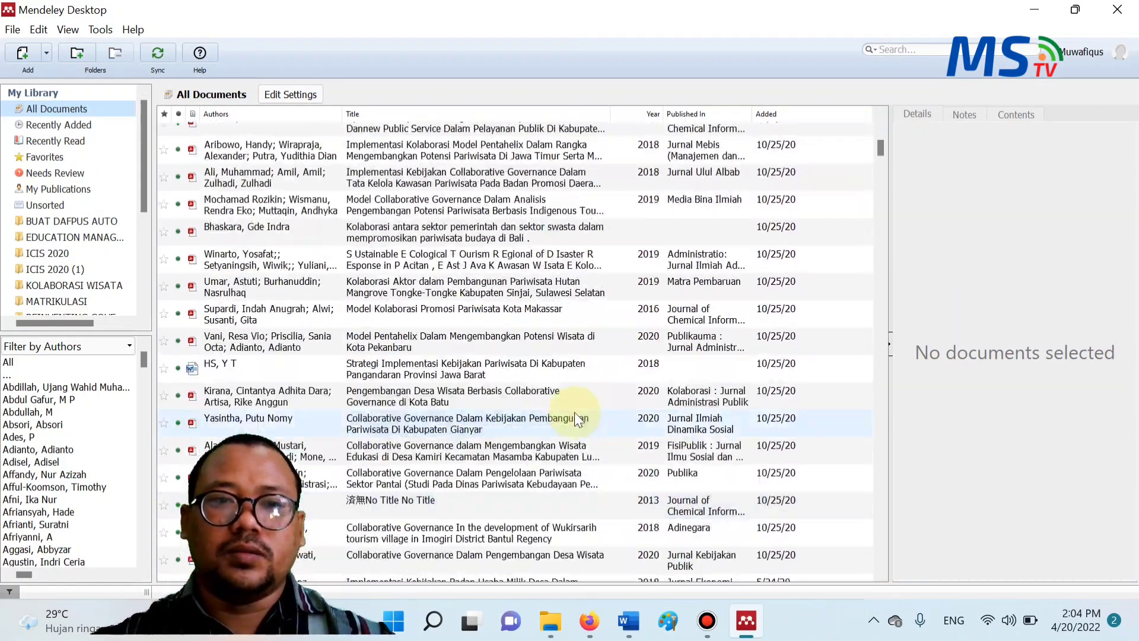
scroll(574, 412, up, 5)
mouse_move(145, 178)
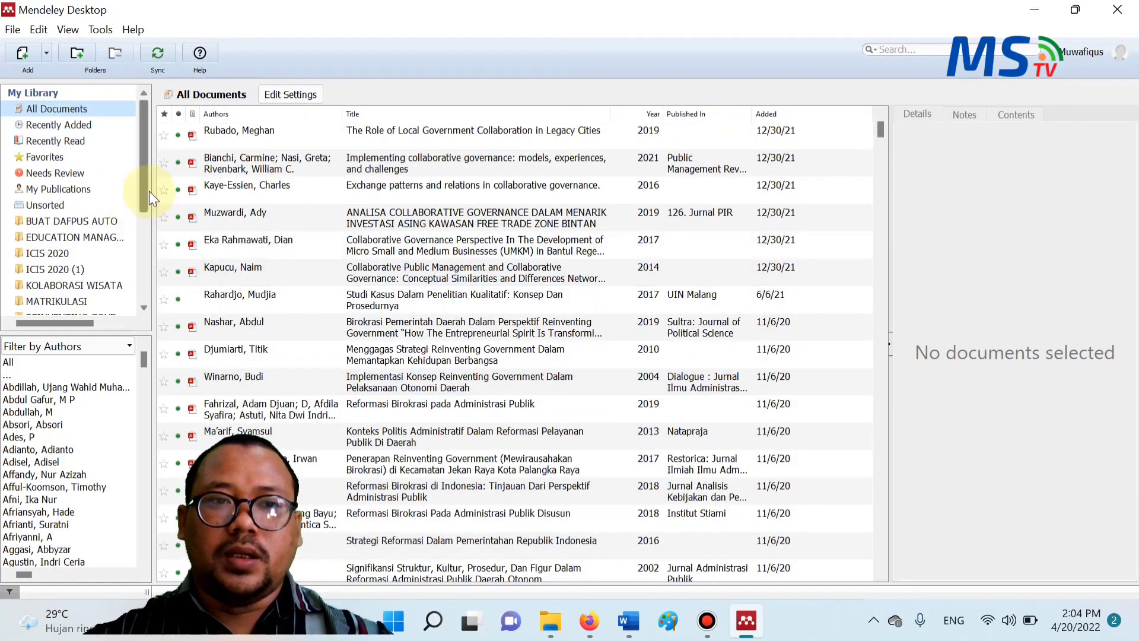
drag(143, 184, 140, 289)
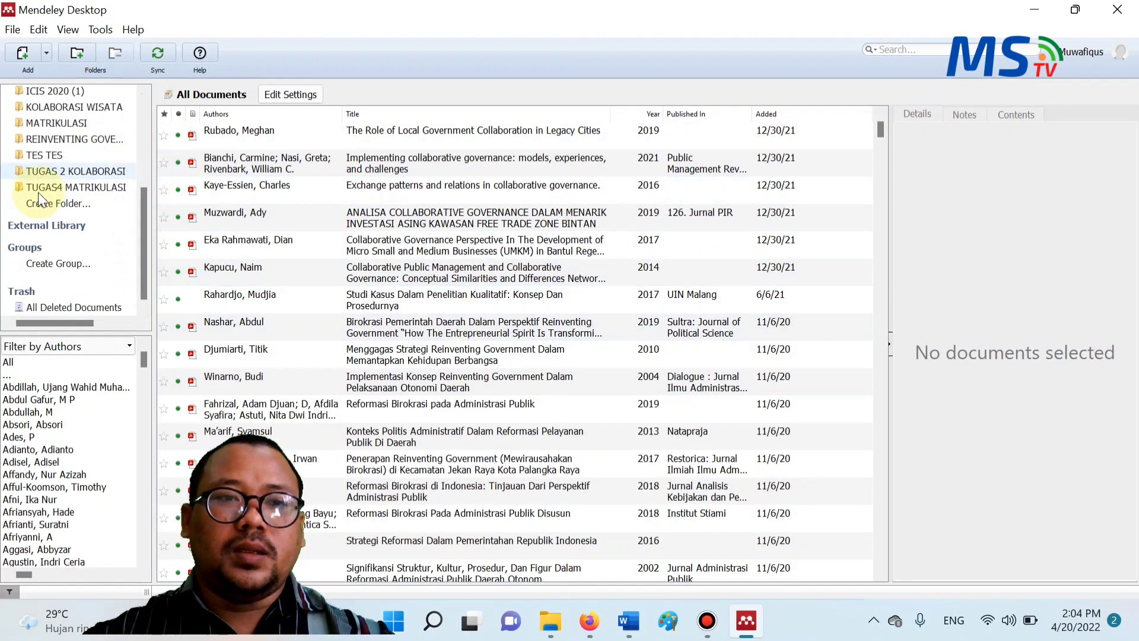
click(73, 204)
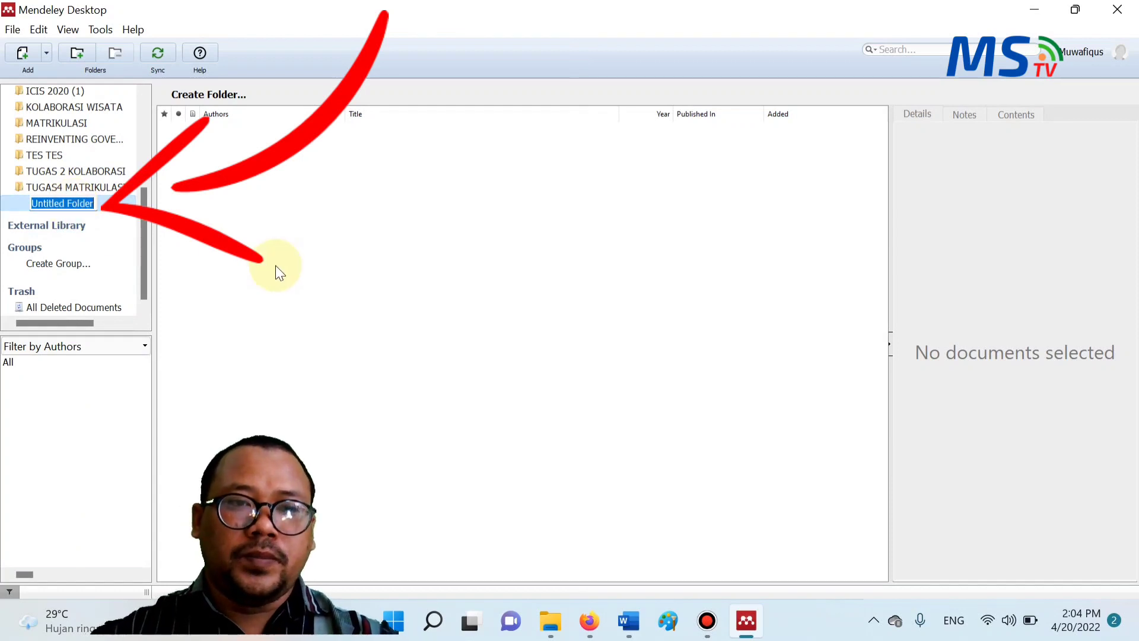
text(MANAJ SD)
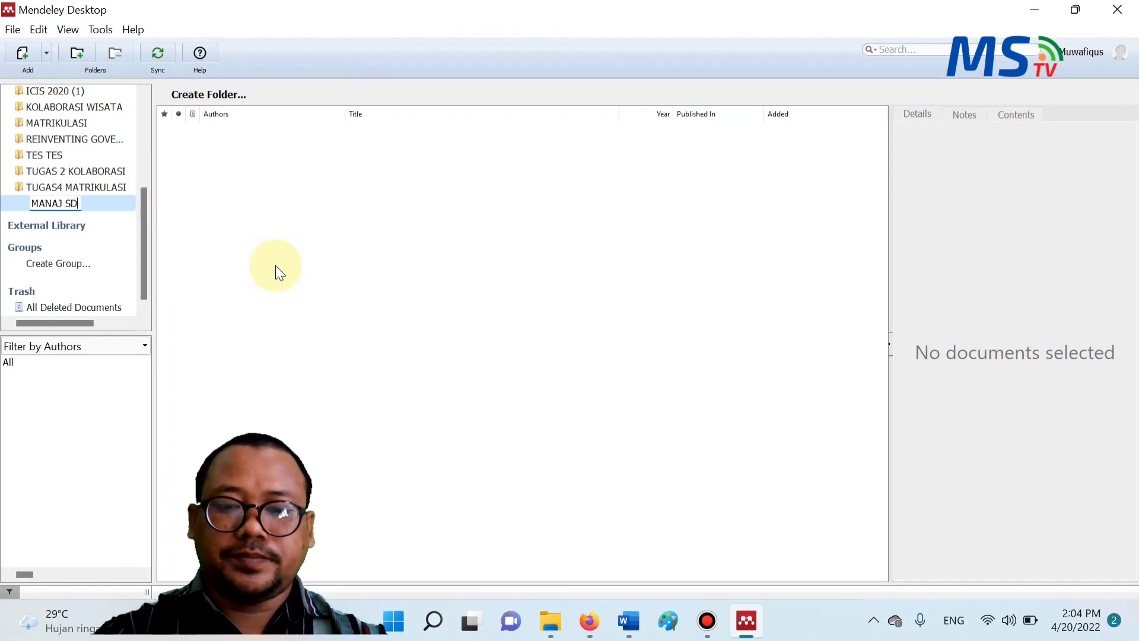
text(M)
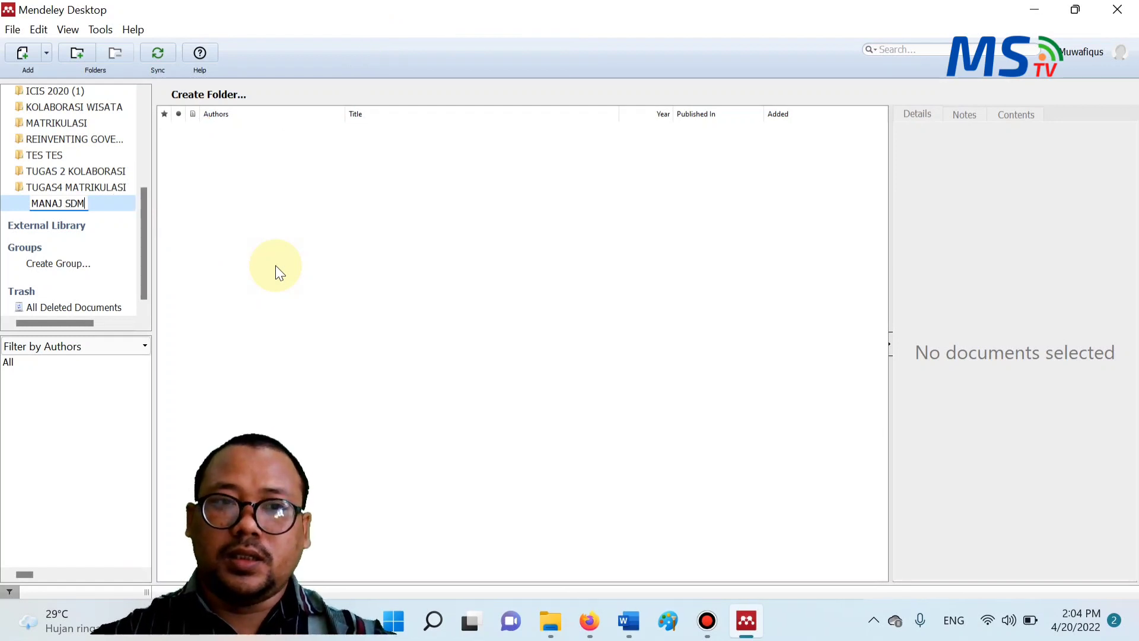
key(Return)
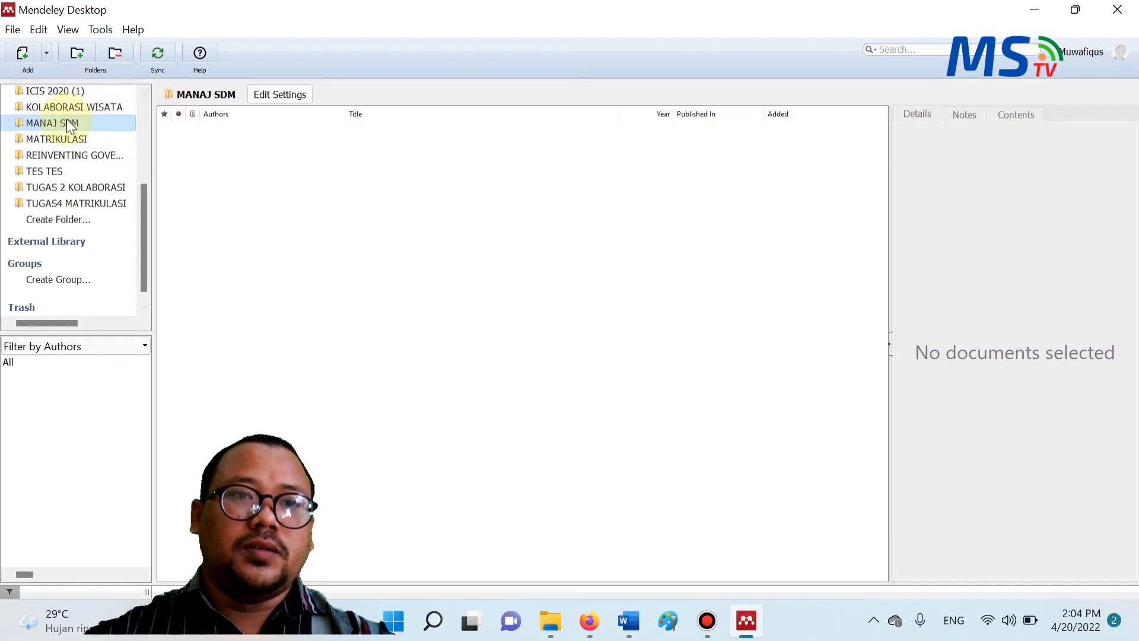
click(67, 121)
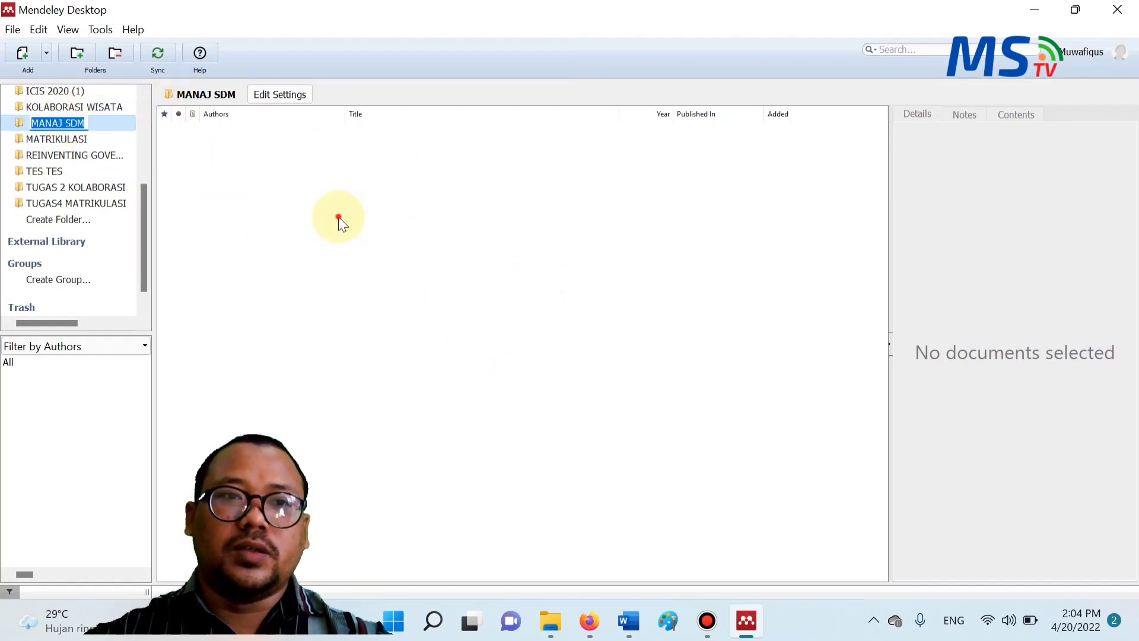
key(Return)
click(92, 124)
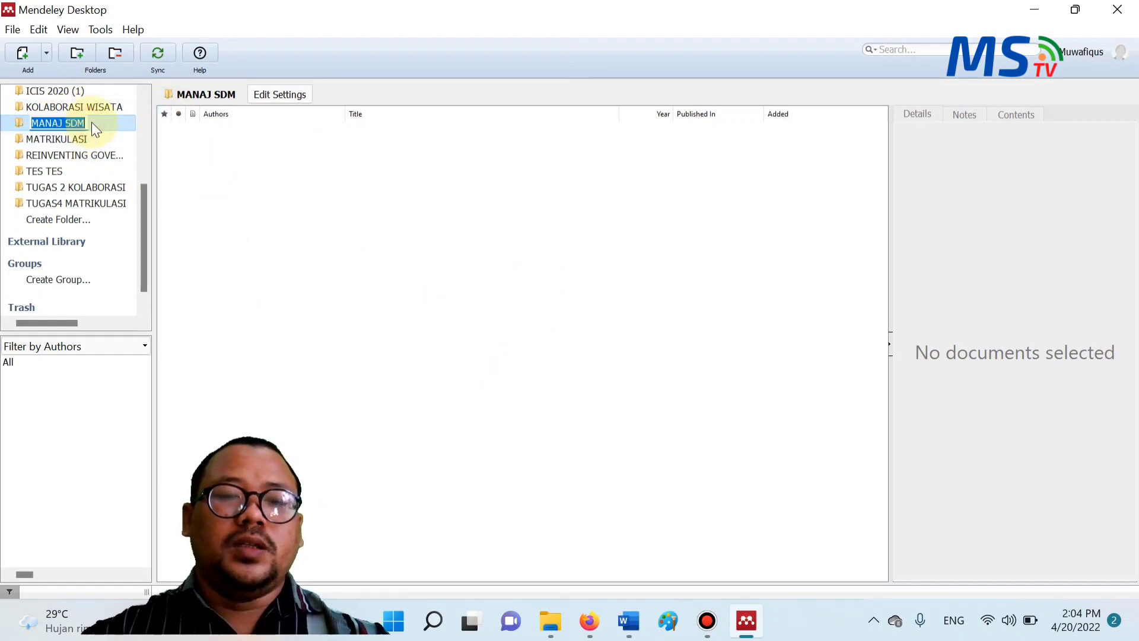
click(254, 190)
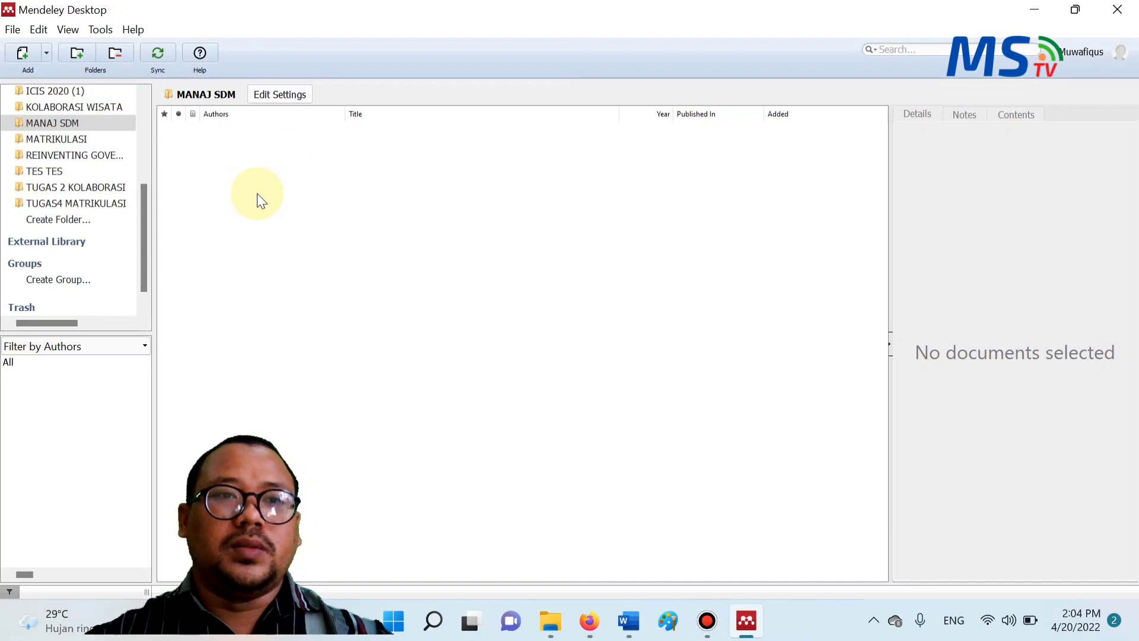
Import scholar(1).ris from Downloads as an RIS file into the MANAJ SDM folder
click(14, 29)
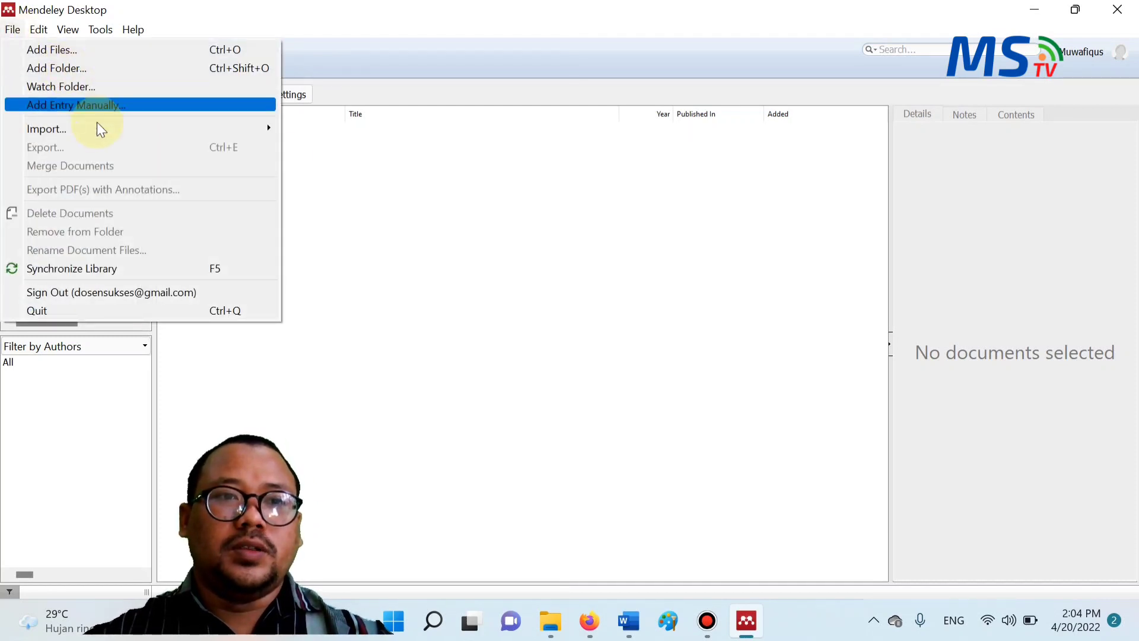
mouse_move(54, 129)
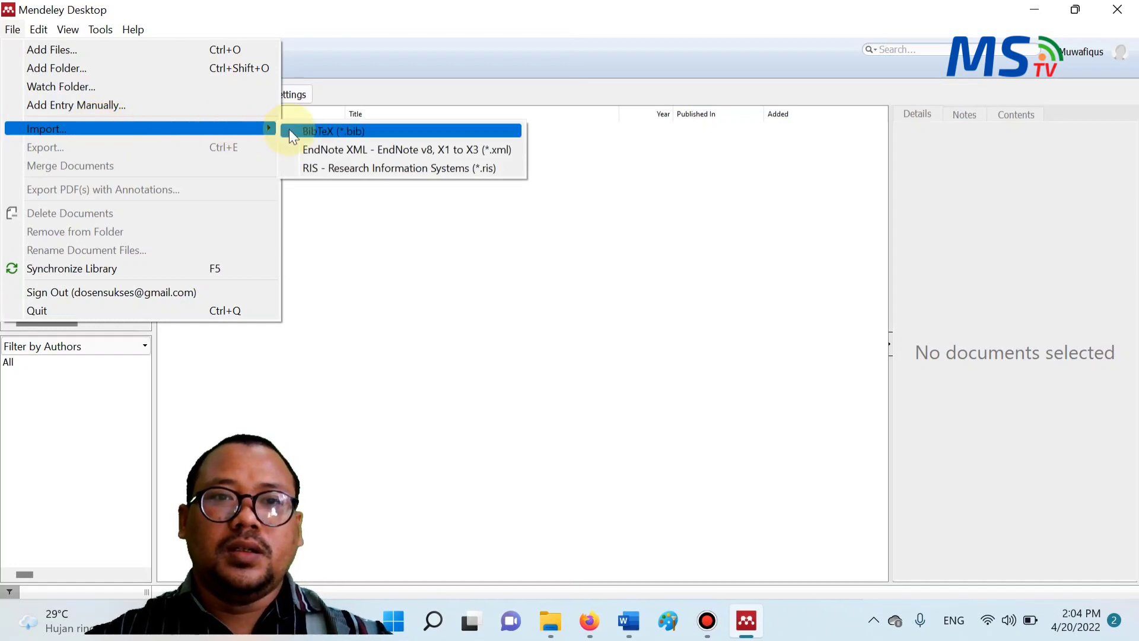
click(422, 169)
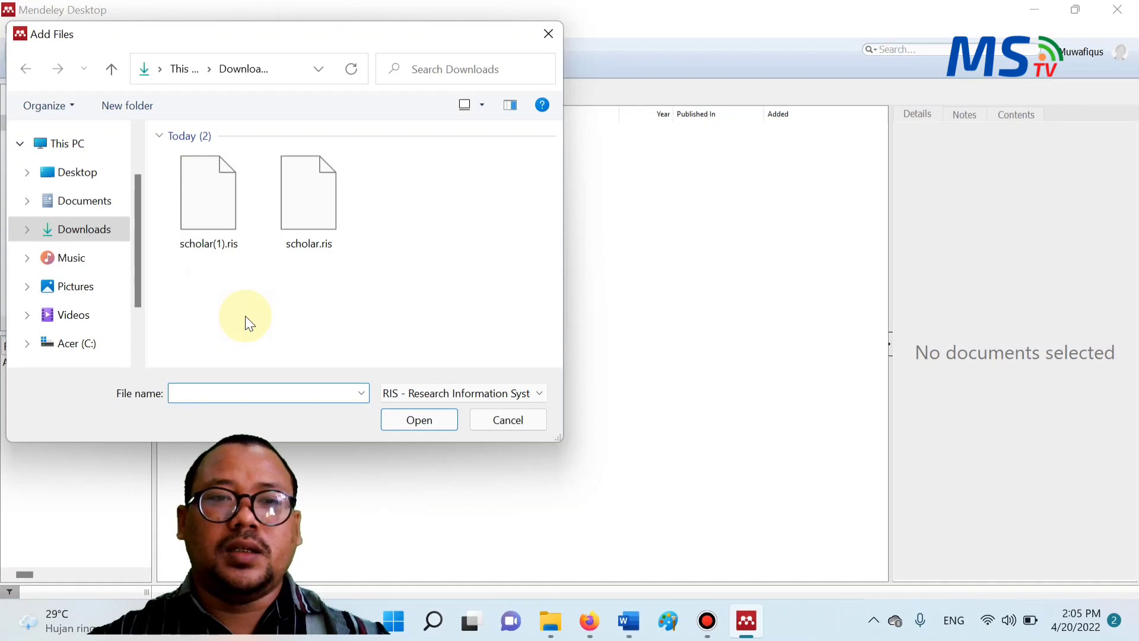
click(211, 204)
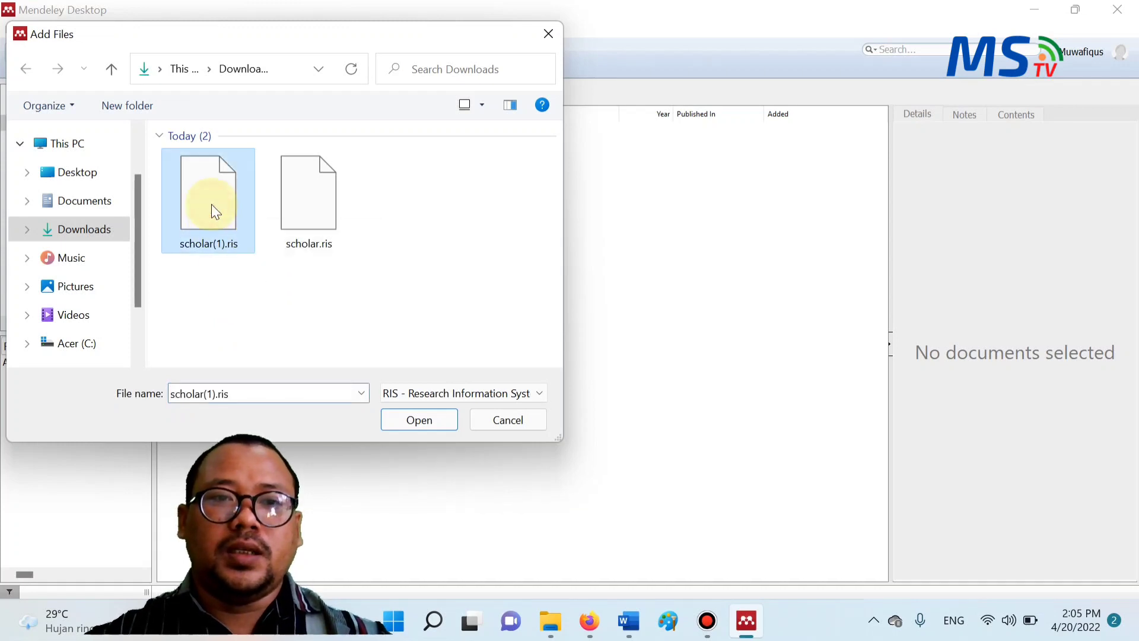
click(433, 421)
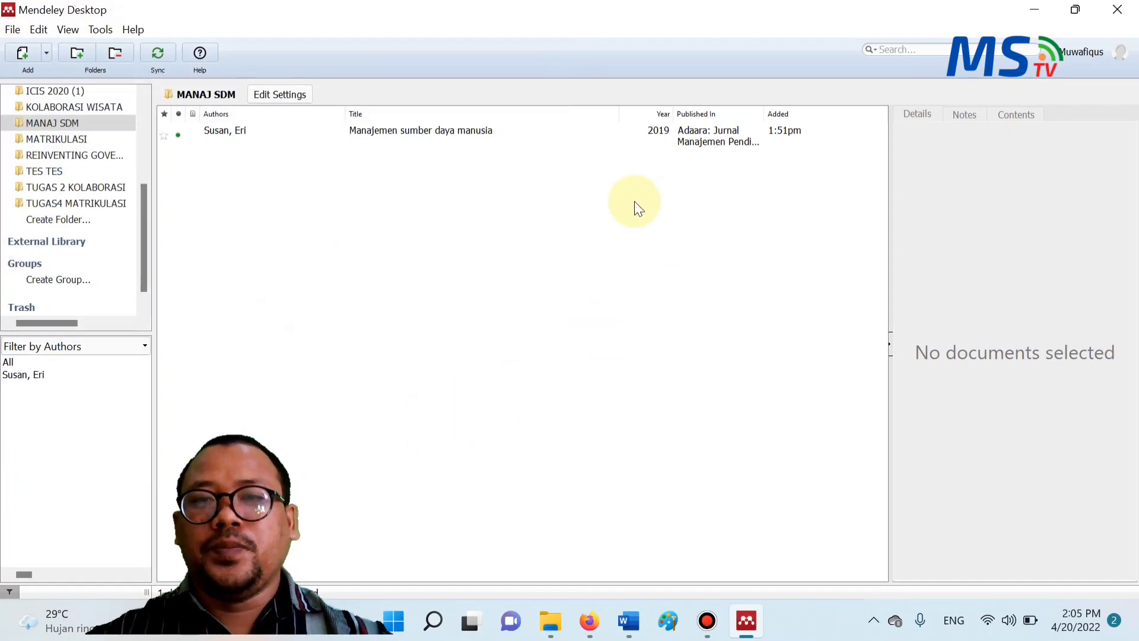
click(453, 139)
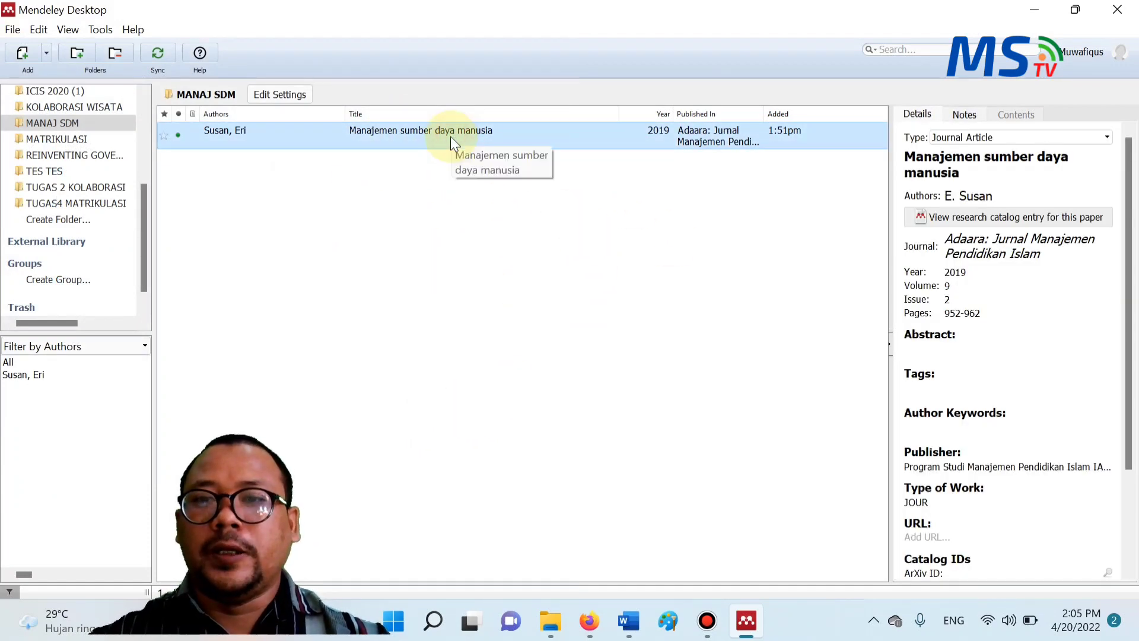
click(628, 621)
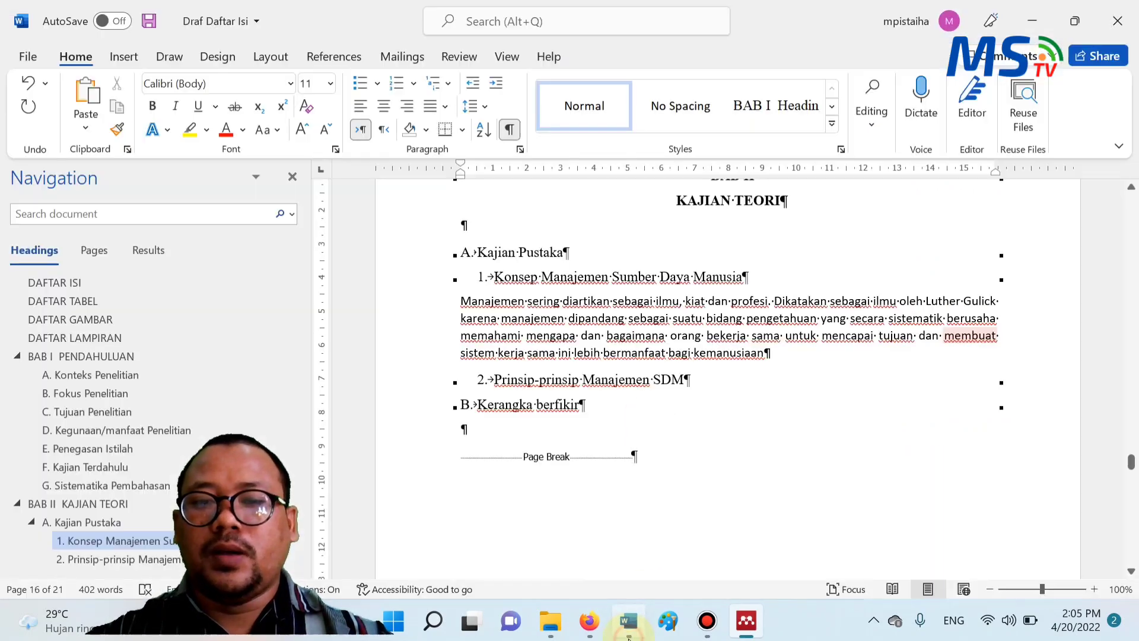
click(746, 621)
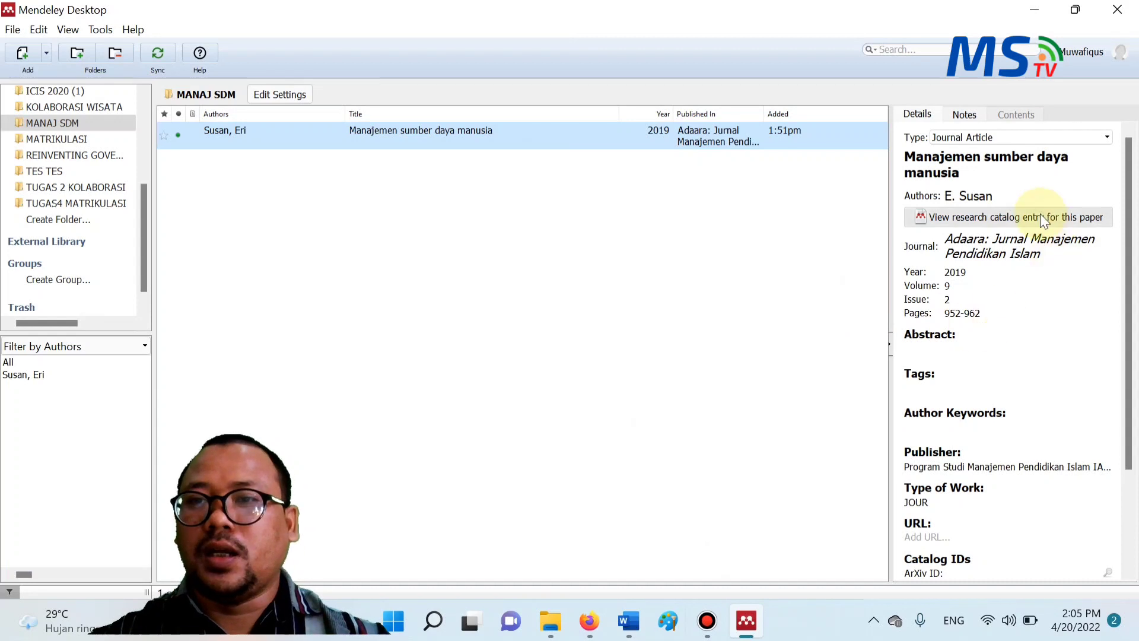
click(1031, 172)
click(1030, 199)
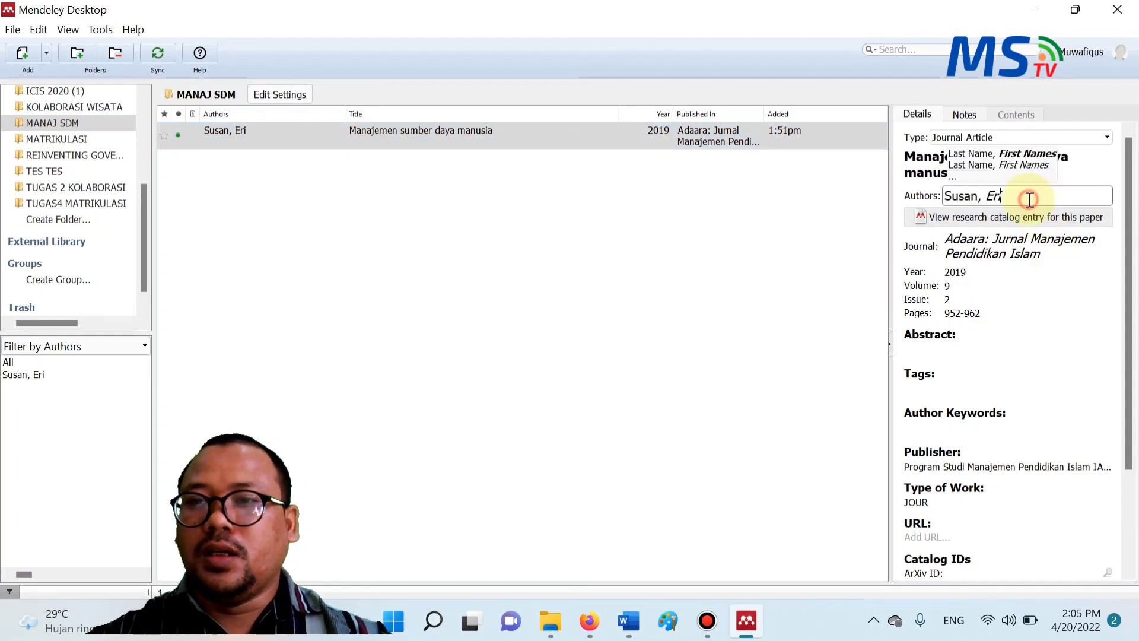
click(1028, 247)
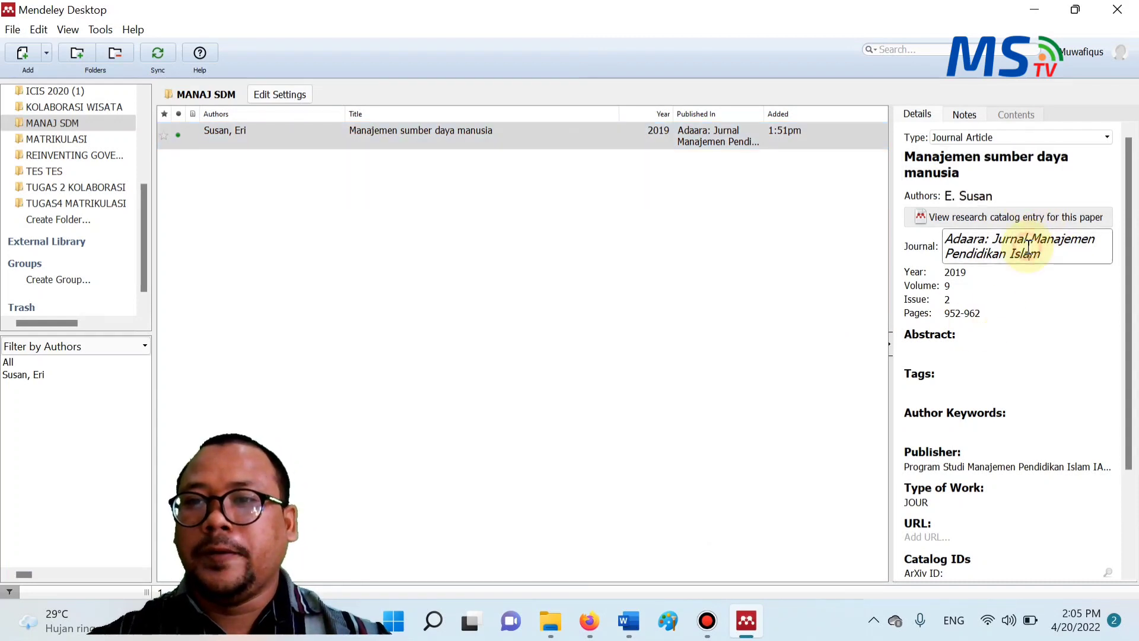
click(979, 279)
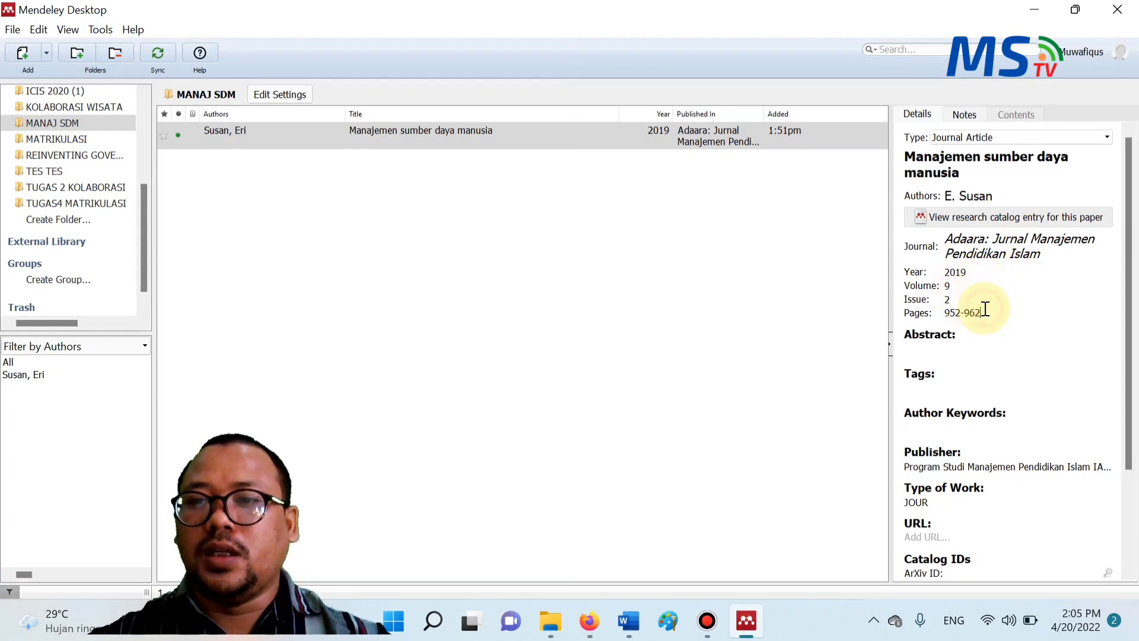
click(1020, 349)
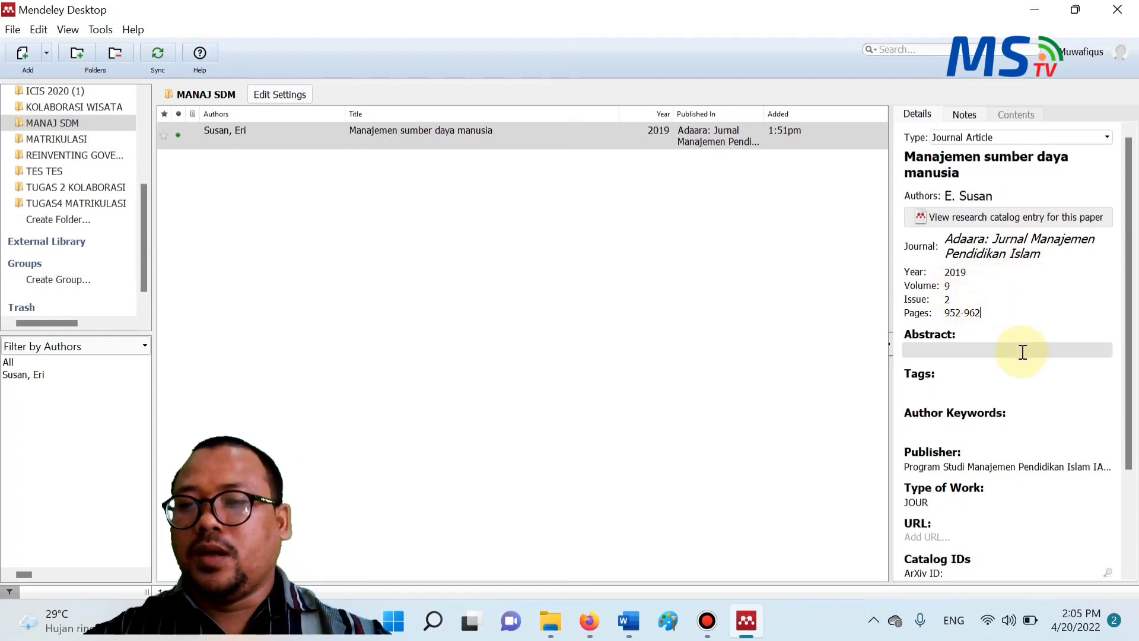
click(945, 391)
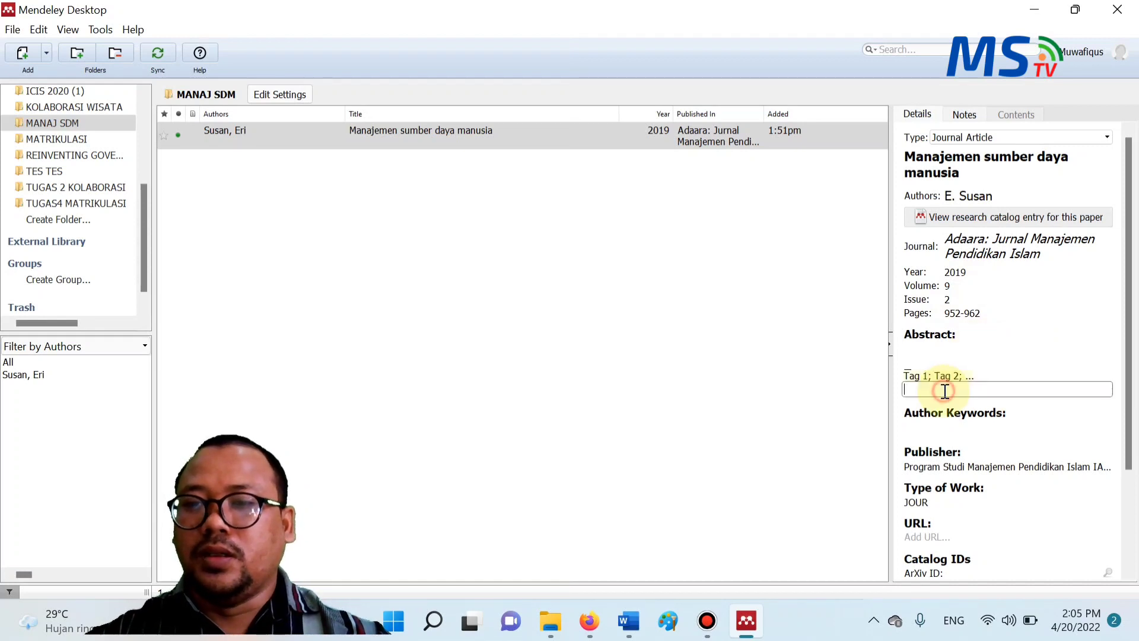
click(985, 433)
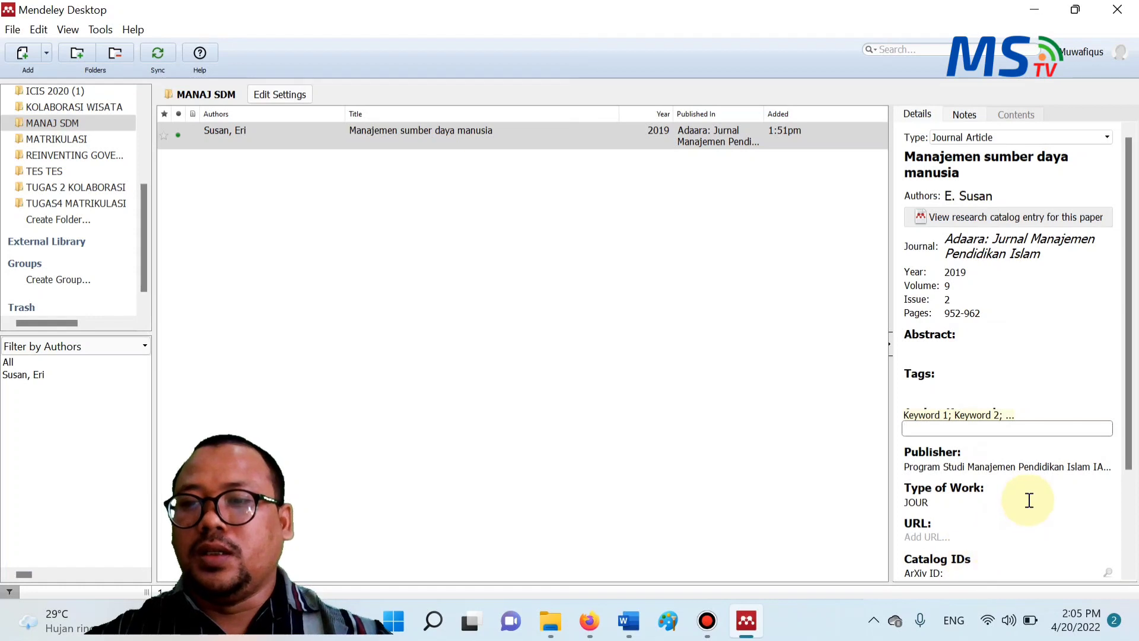
scroll(1029, 500, down, 3)
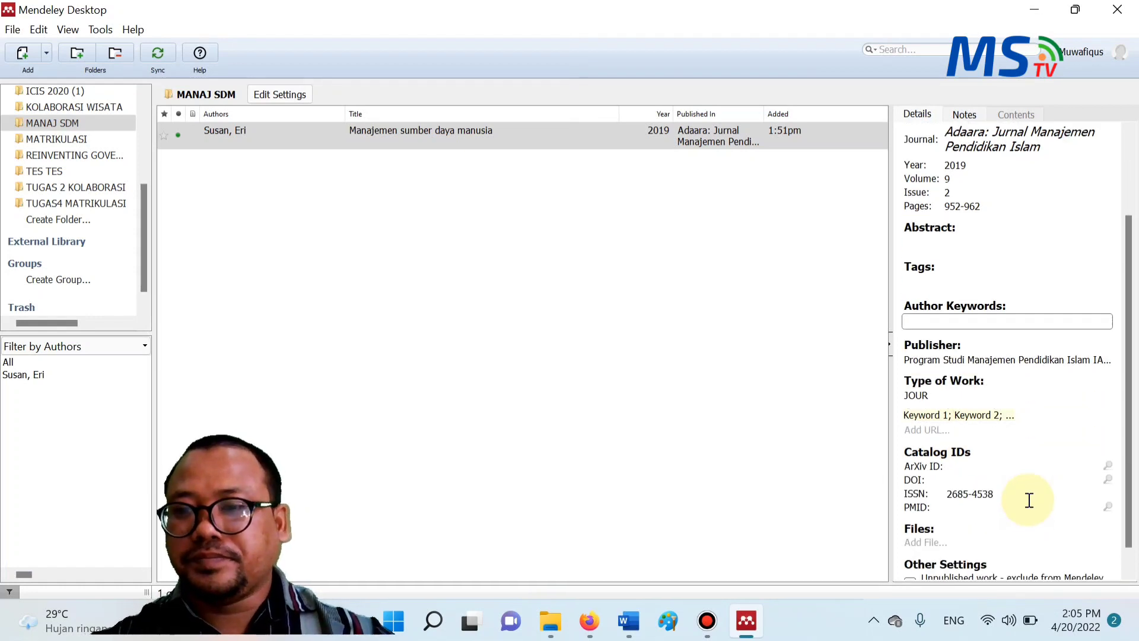
scroll(1029, 500, up, 3)
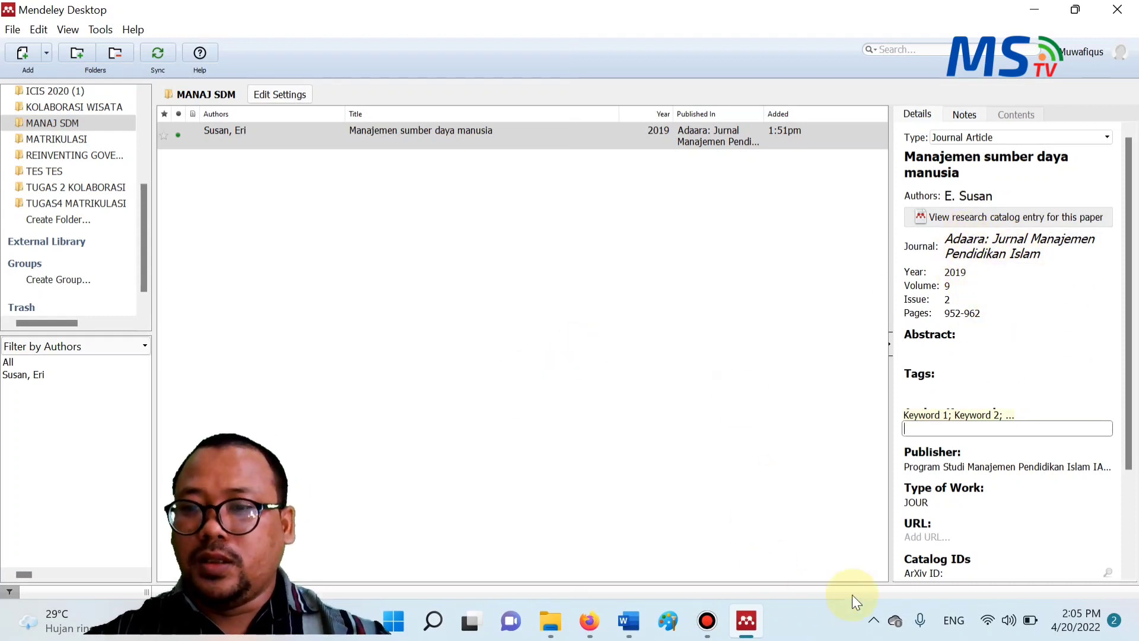
scroll(973, 537, down, 1)
scroll(973, 537, down, 2)
scroll(972, 533, down, 1)
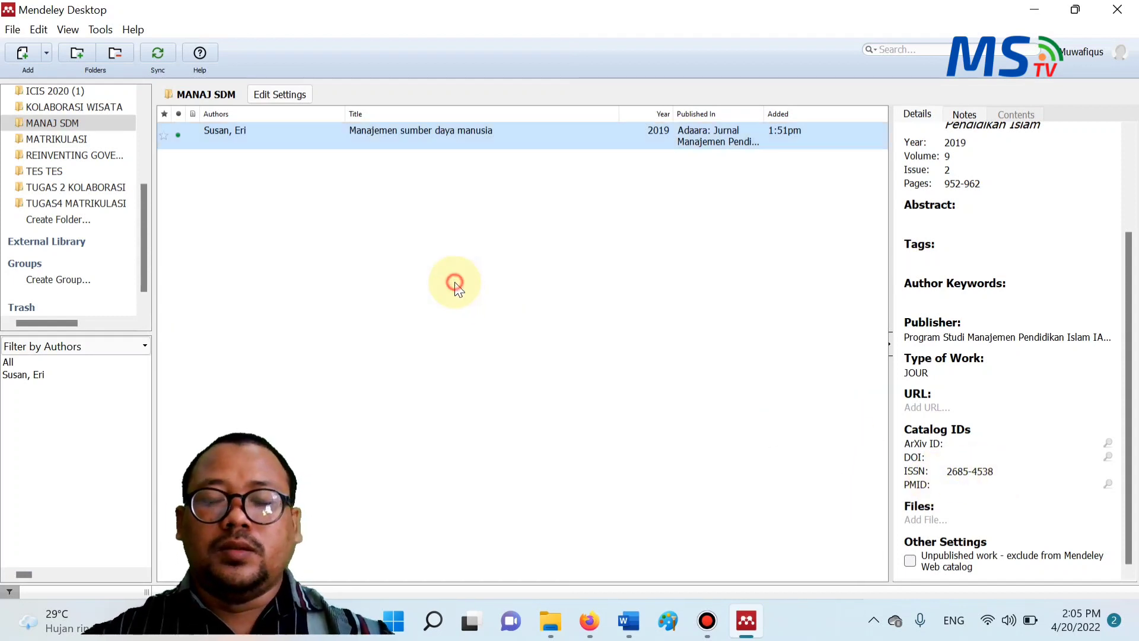
click(421, 295)
click(418, 140)
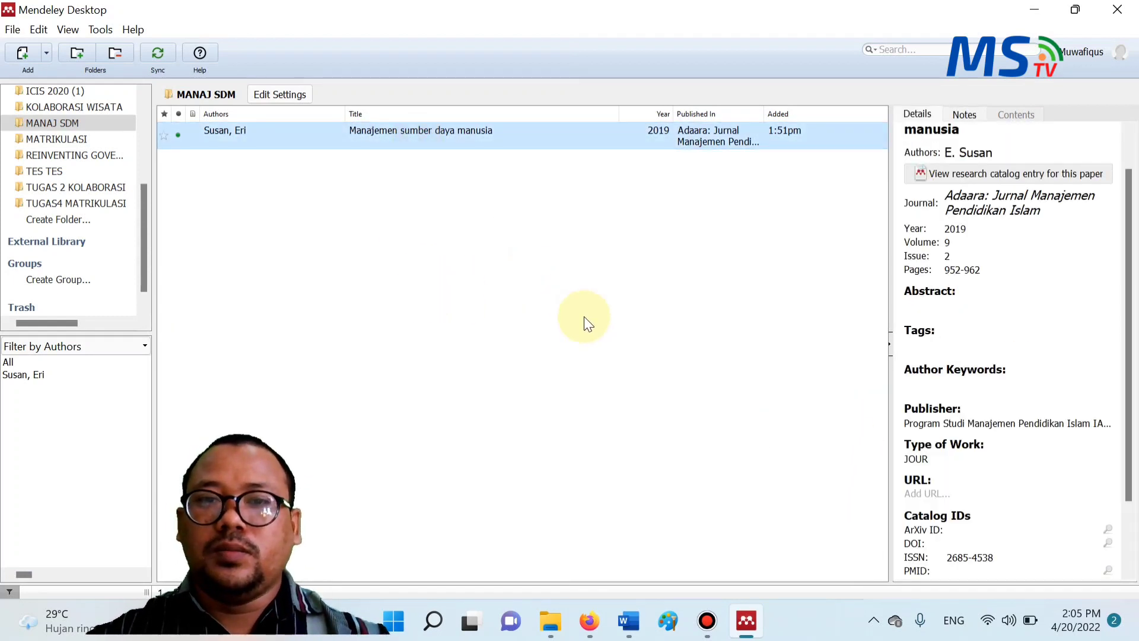
click(596, 333)
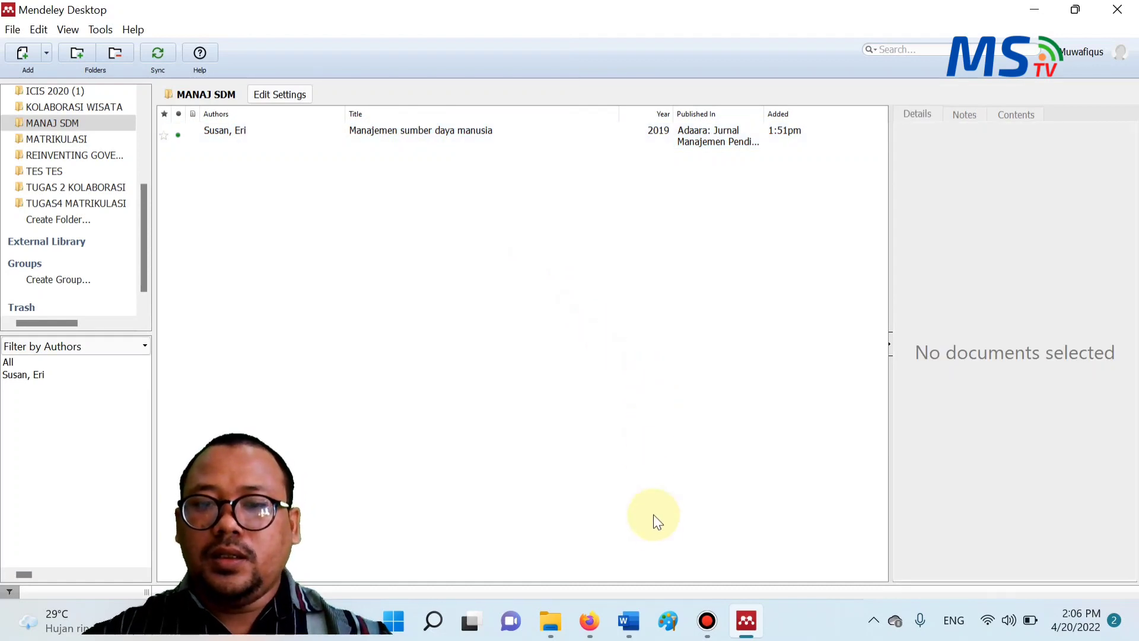
Start Mendeley's Insert Citation from Word's References tab, briefly checking Firefox and Mendeley Desktop
click(628, 629)
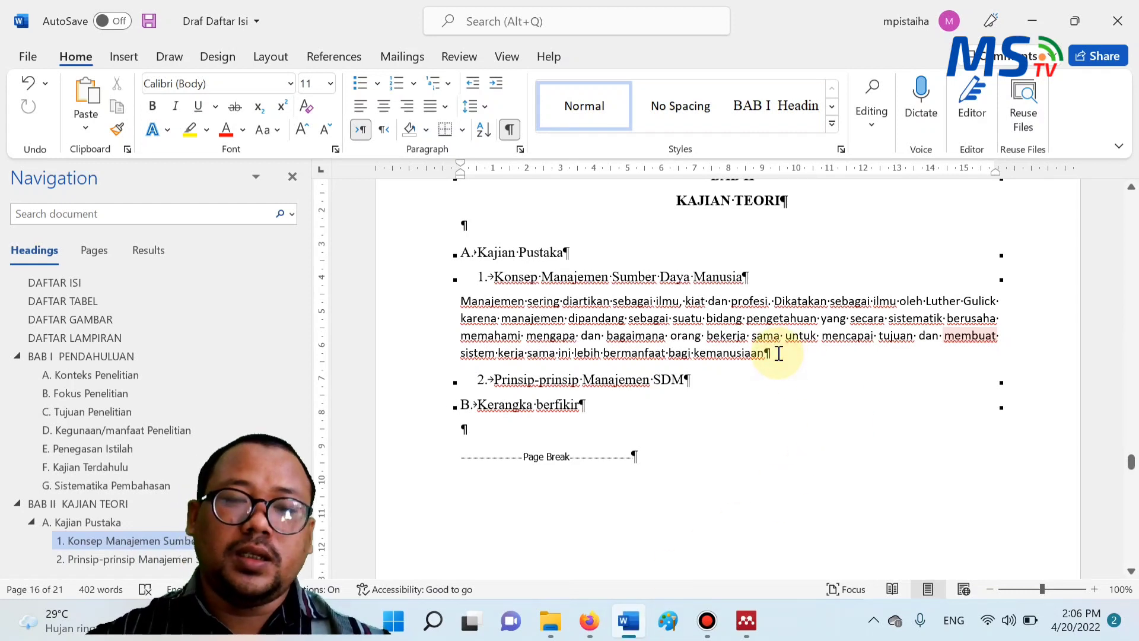
click(331, 56)
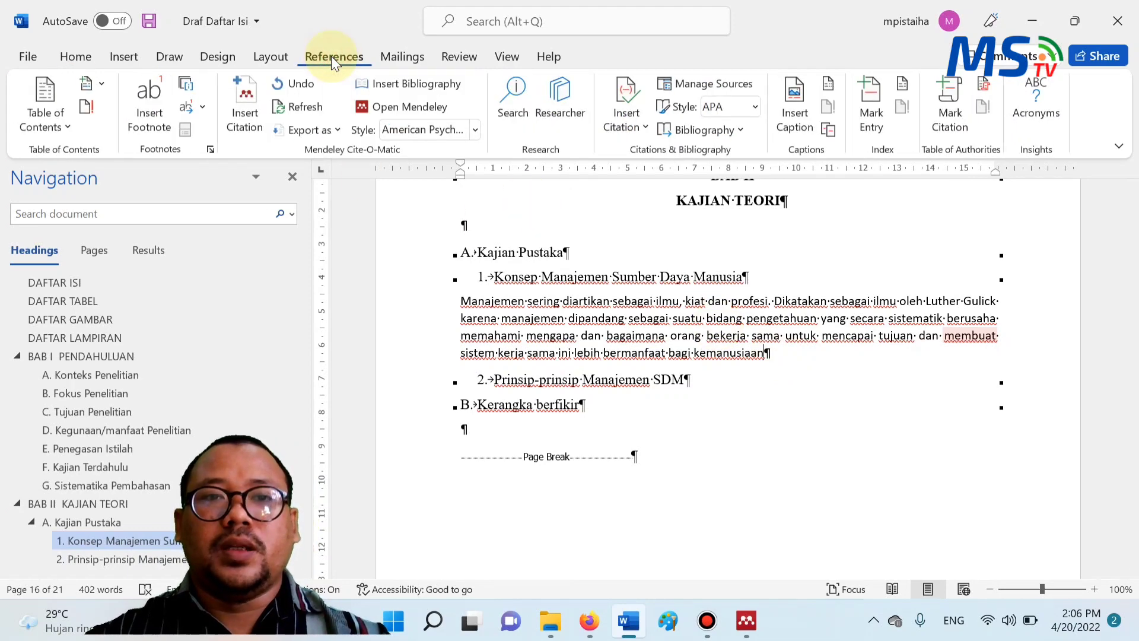
click(252, 134)
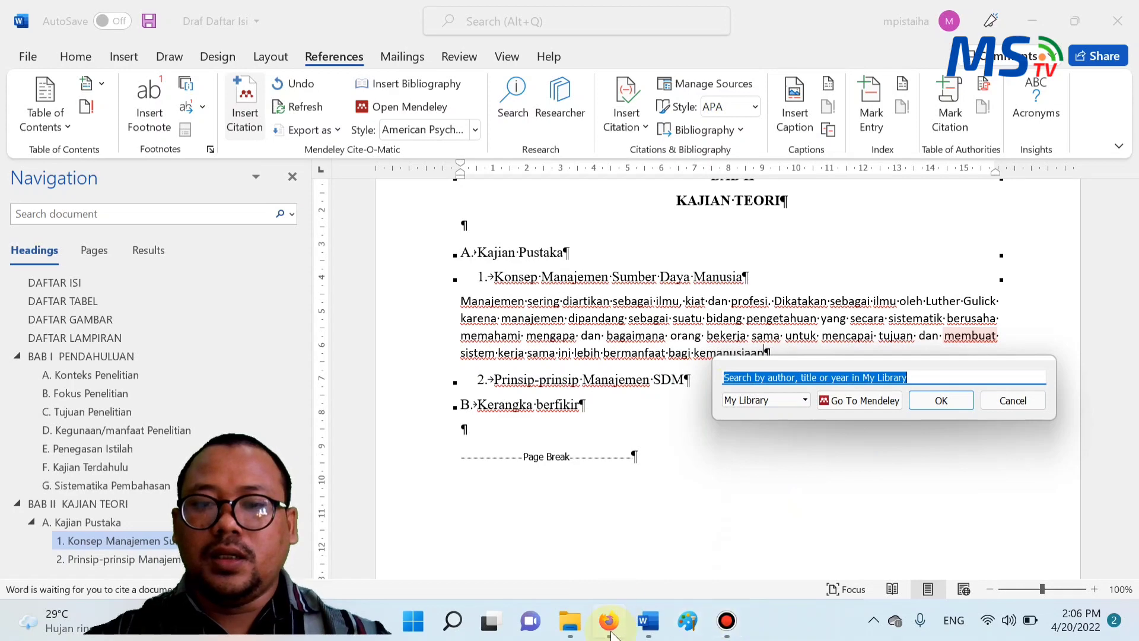
mouse_move(607, 621)
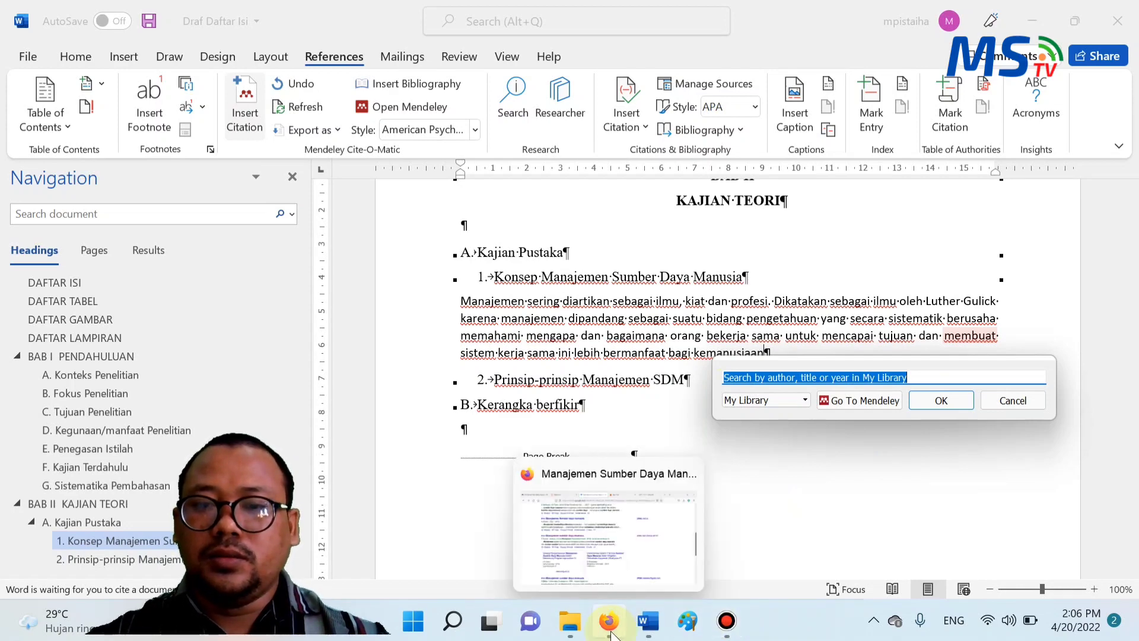
click(611, 633)
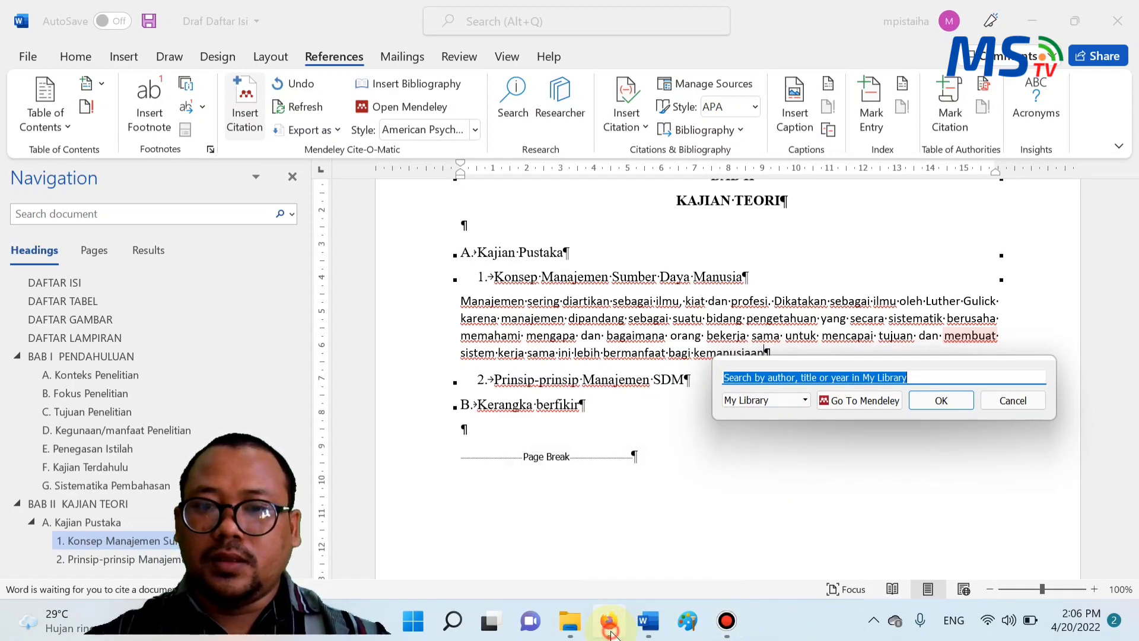
click(747, 623)
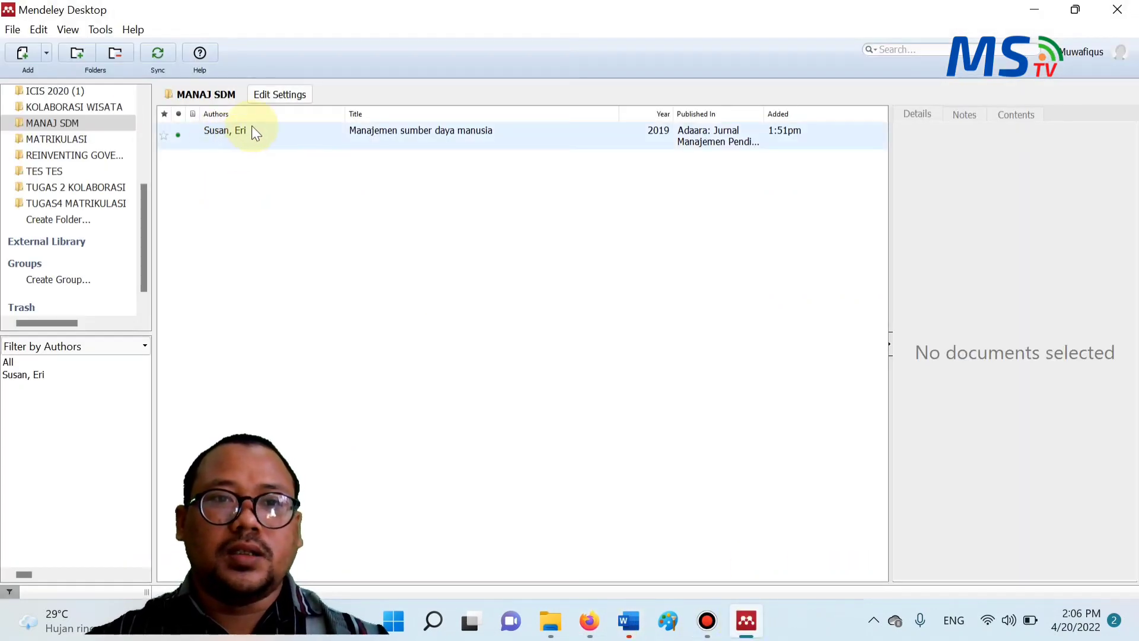
click(630, 622)
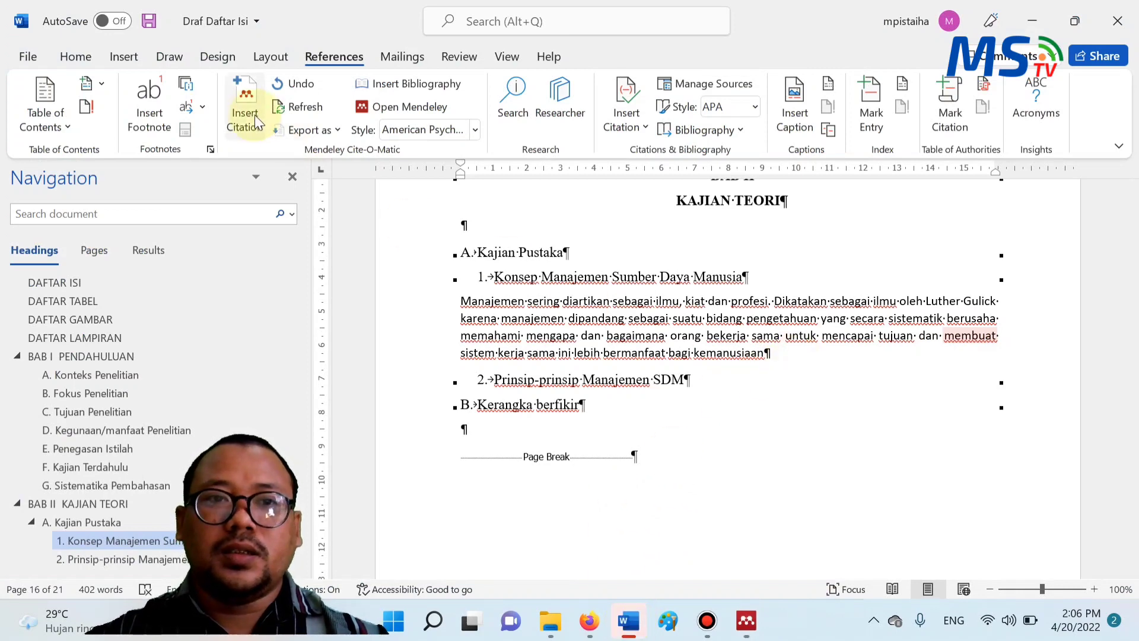
Search 'Susan', insert the 2019 Manajemen sumber daya manusia citation, and add a period
click(243, 126)
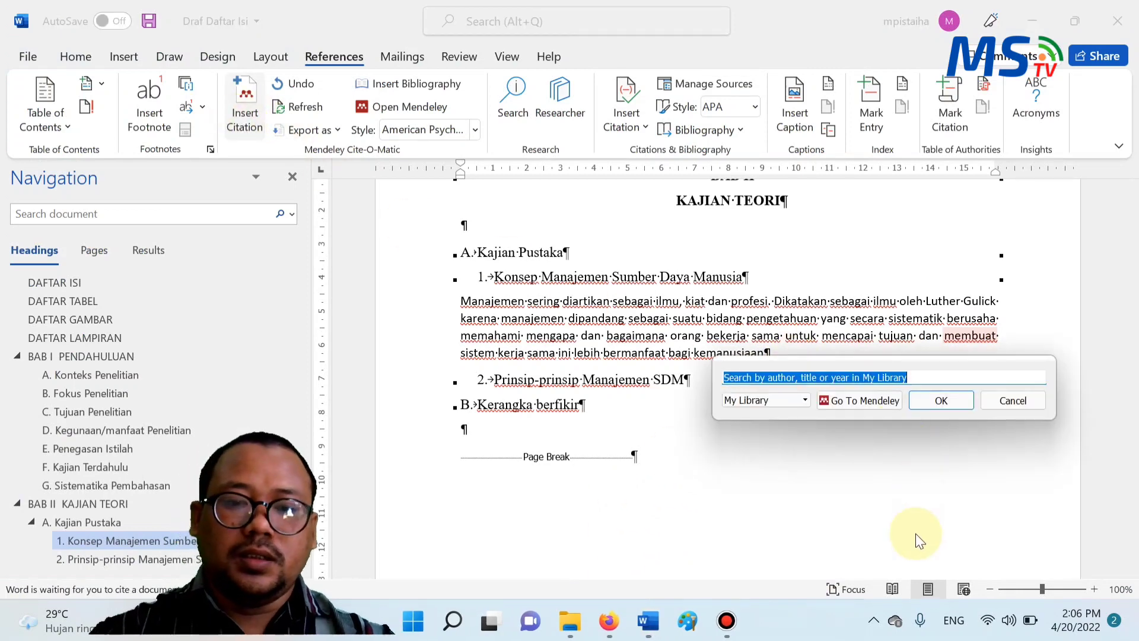
text(Susan)
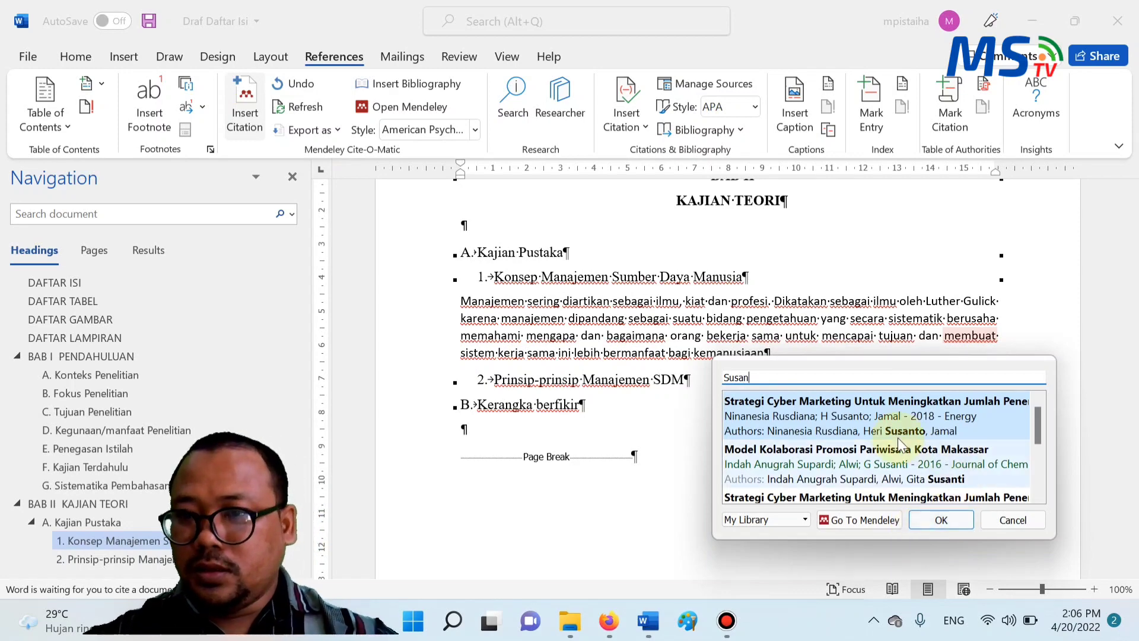
scroll(896, 444, down, 2)
scroll(906, 478, down, 1)
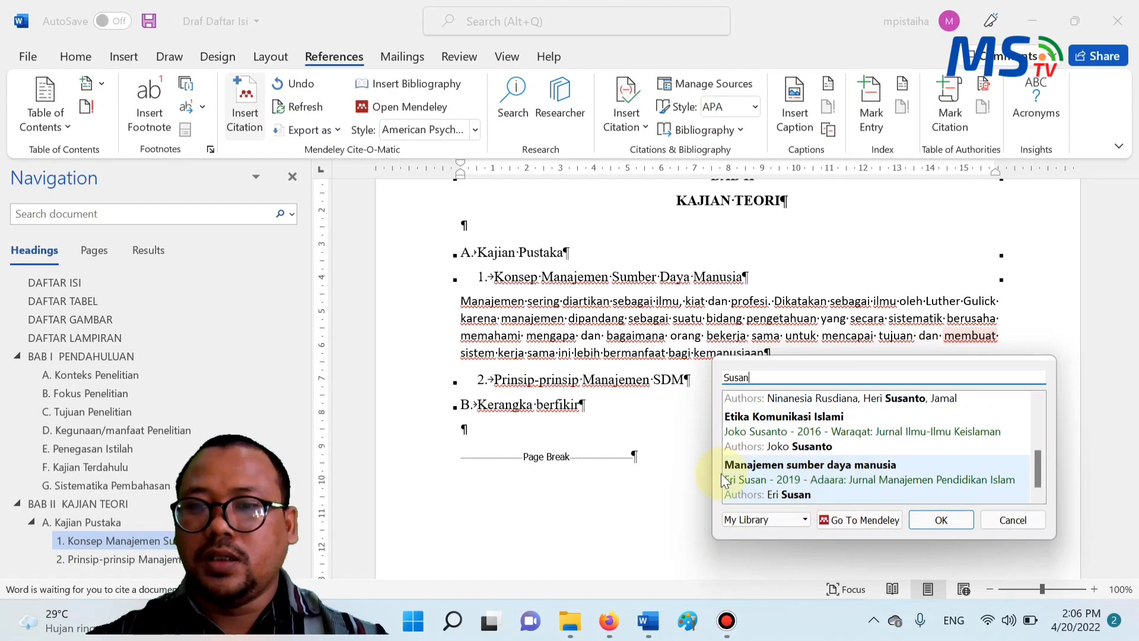
click(940, 466)
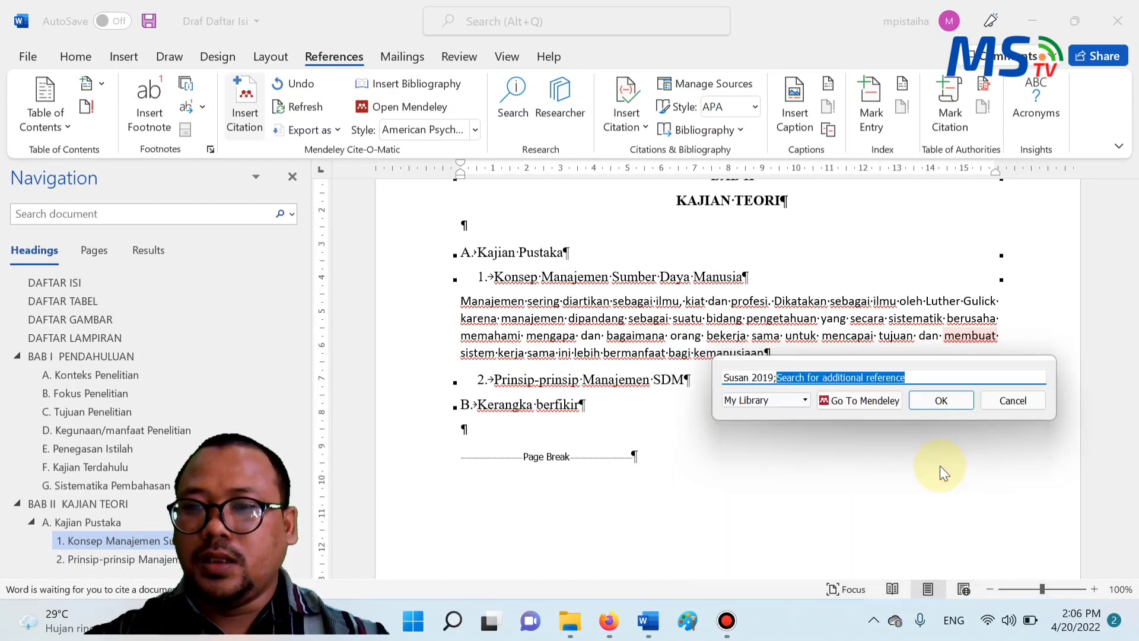
click(949, 402)
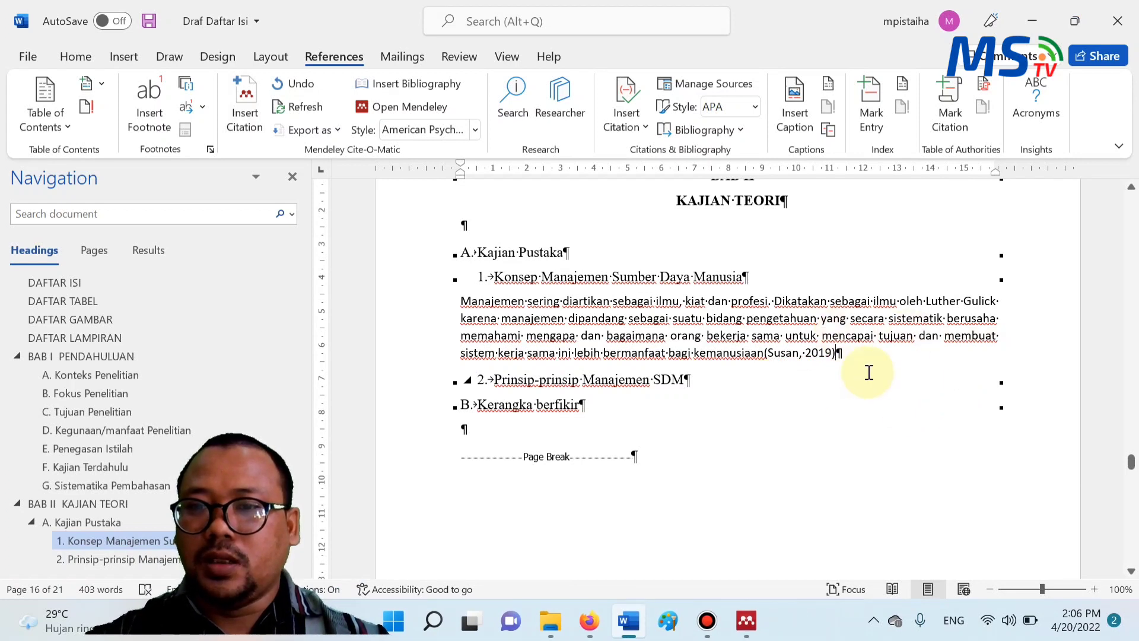
text(.)
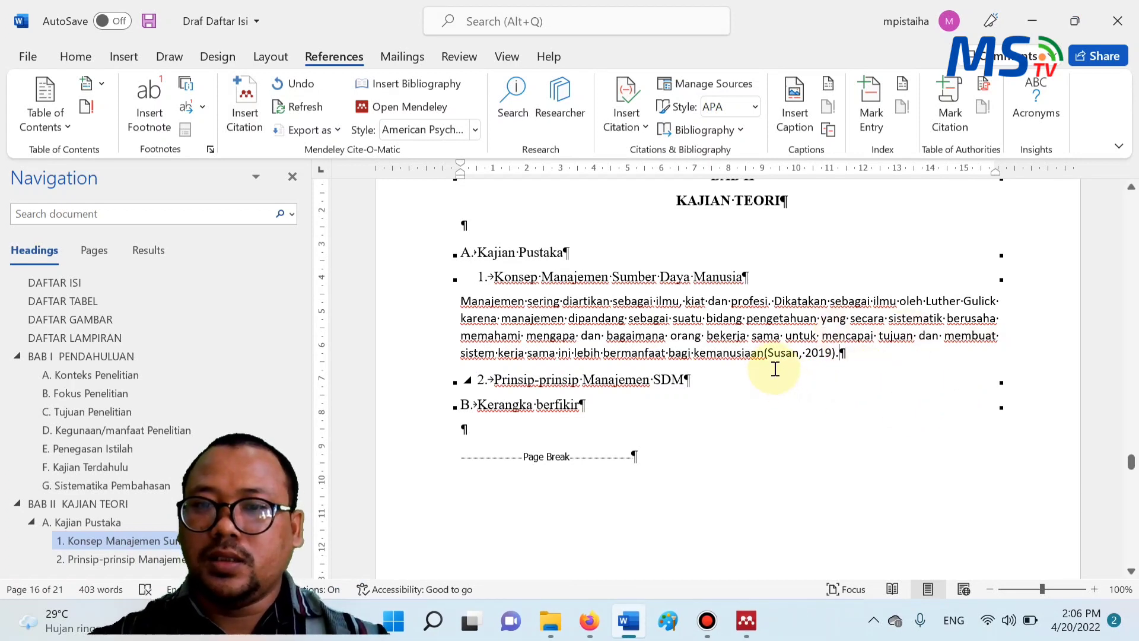
click(763, 354)
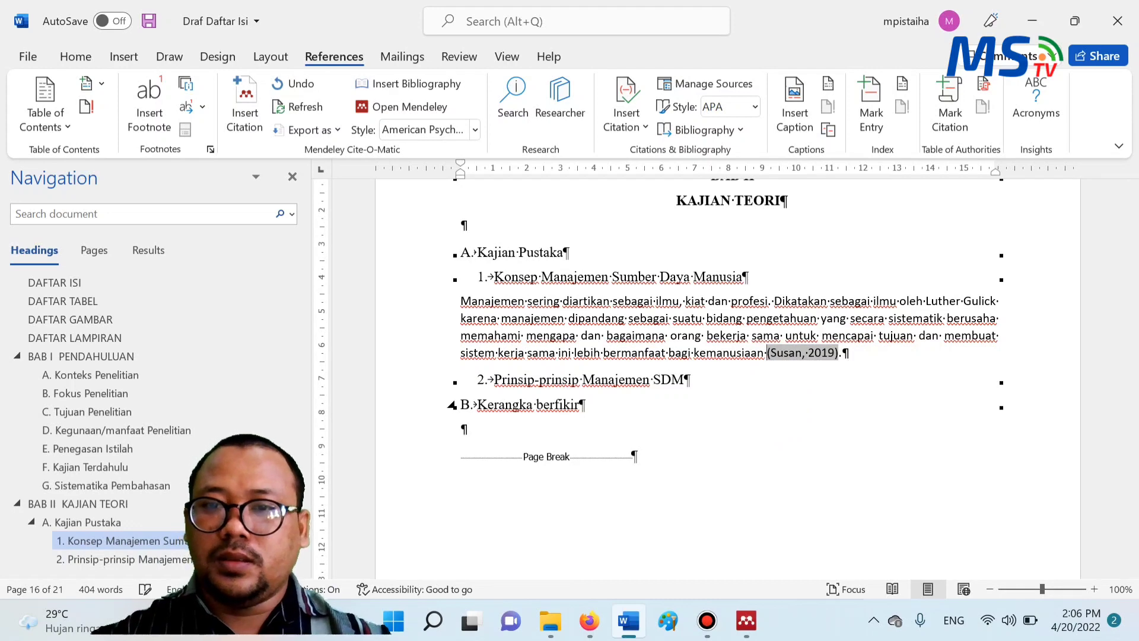
click(872, 356)
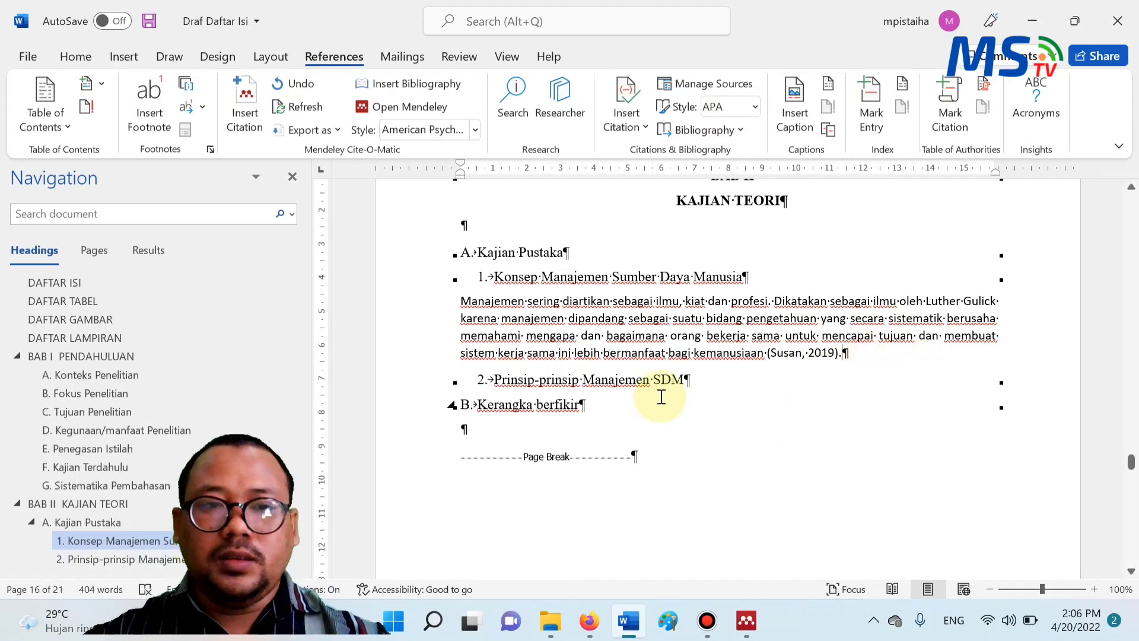
scroll(74, 440, down, 5)
scroll(94, 540, down, 1)
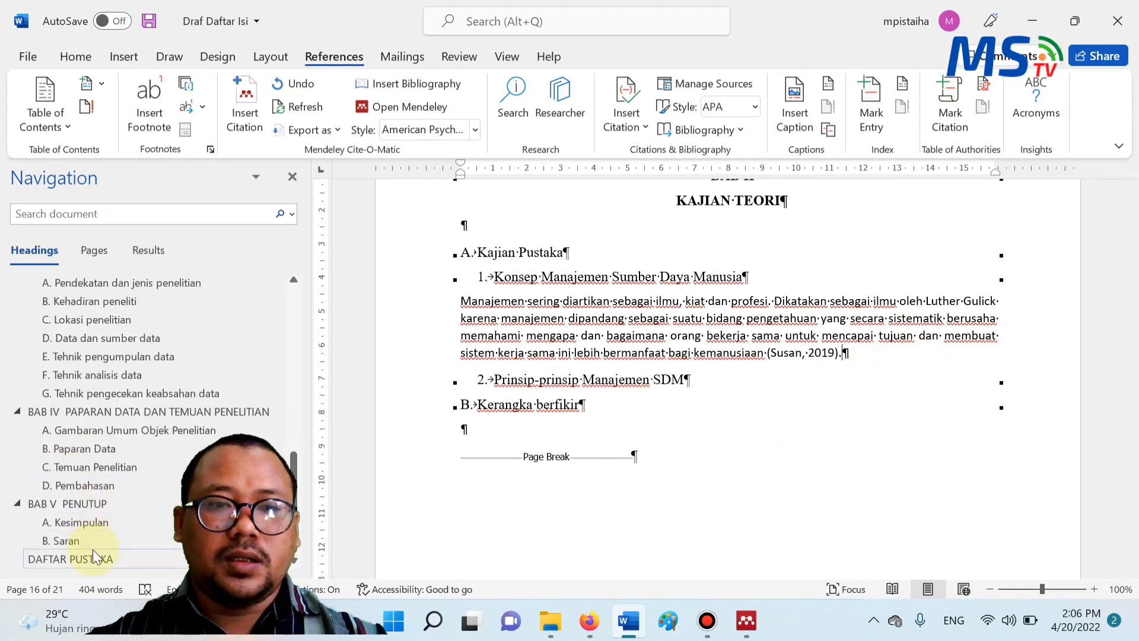
Insert the Mendeley bibliography on a new line below the DAFTAR PUSTAKA heading
click(89, 559)
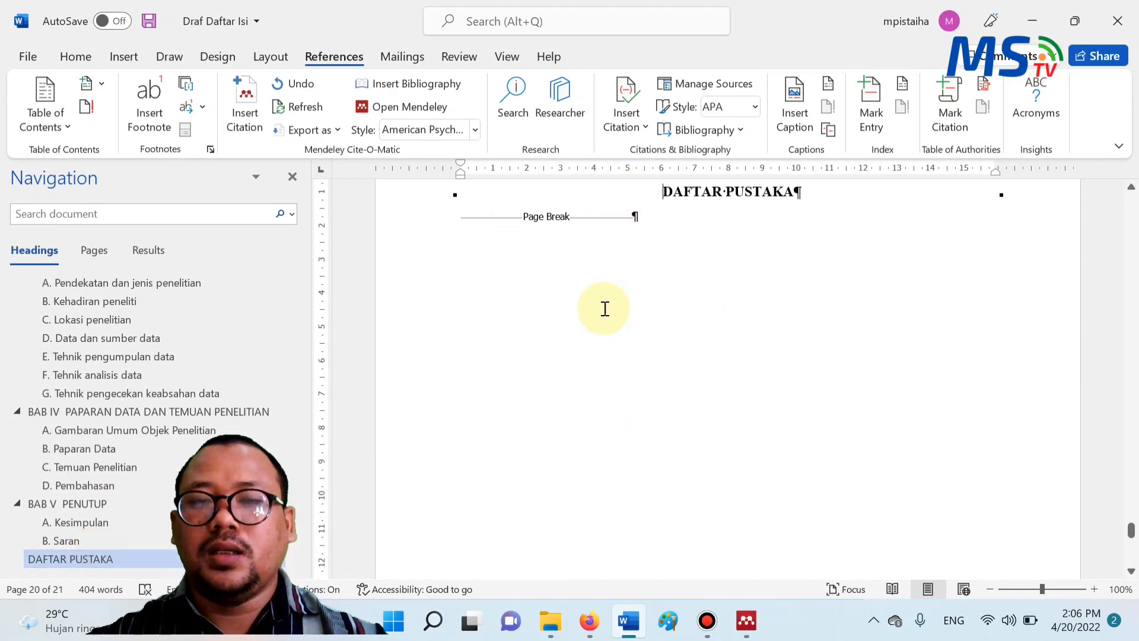
scroll(617, 308, up, 2)
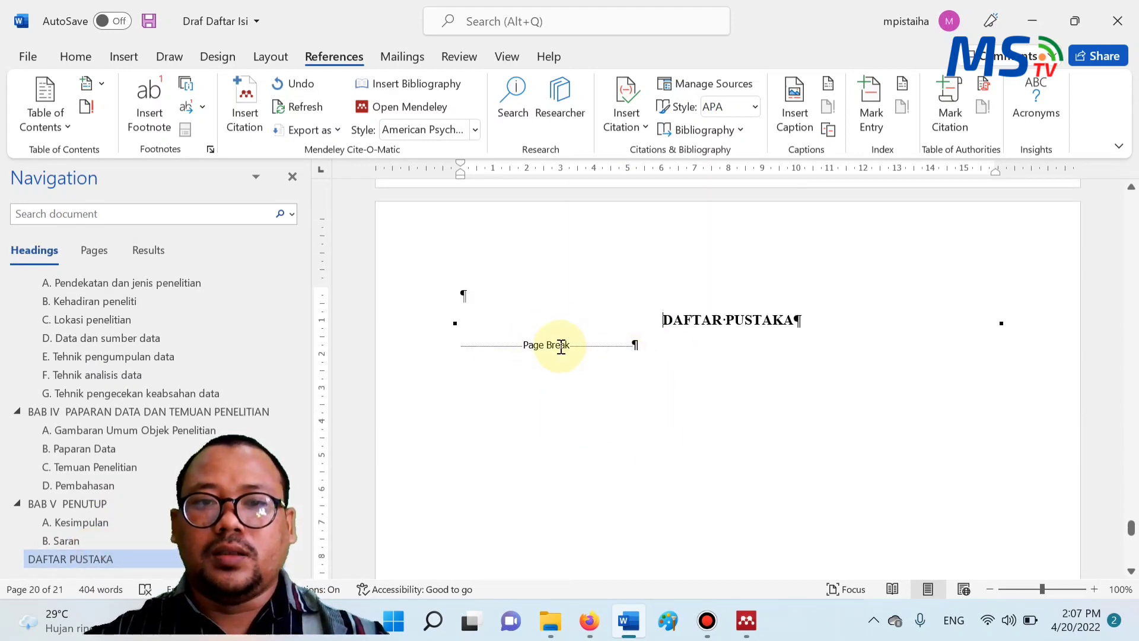
click(832, 326)
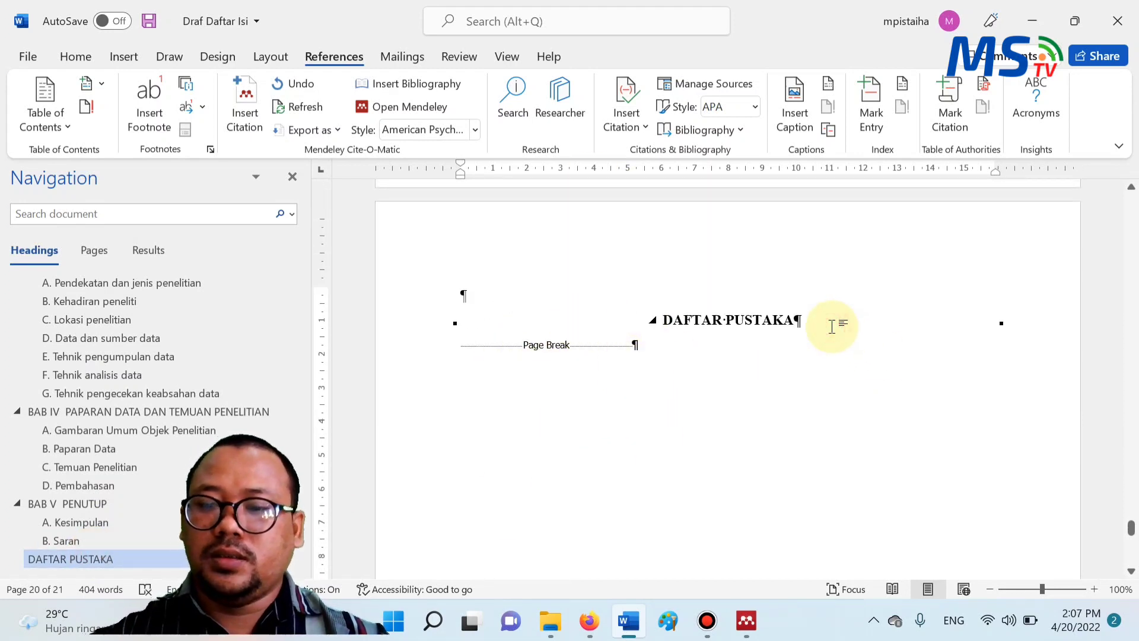
key(Return)
key(Return)
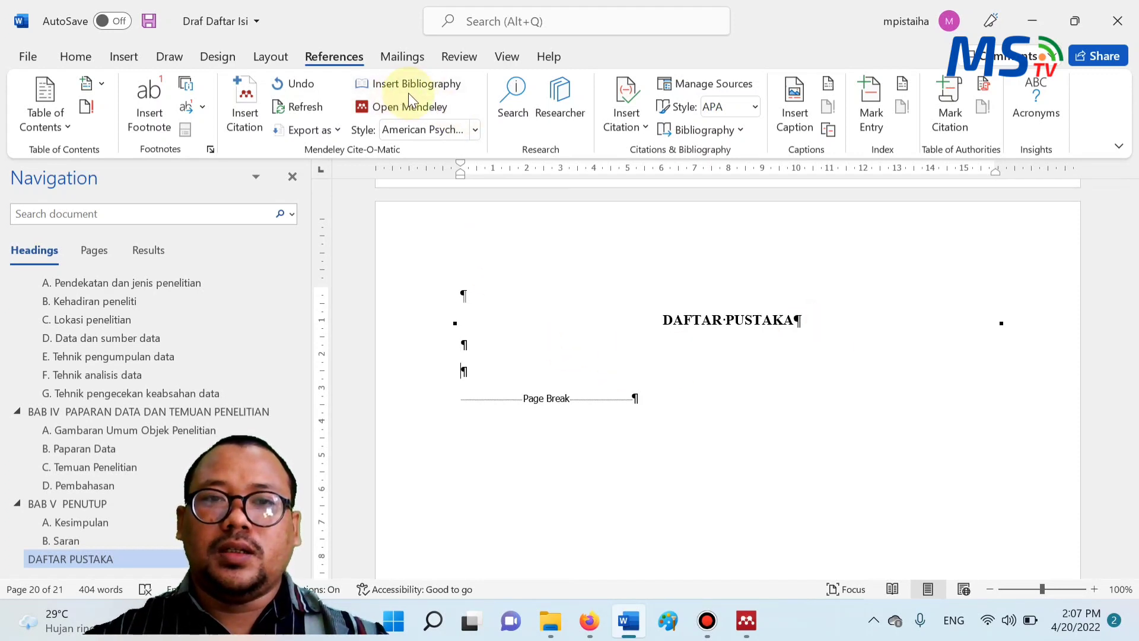
click(435, 87)
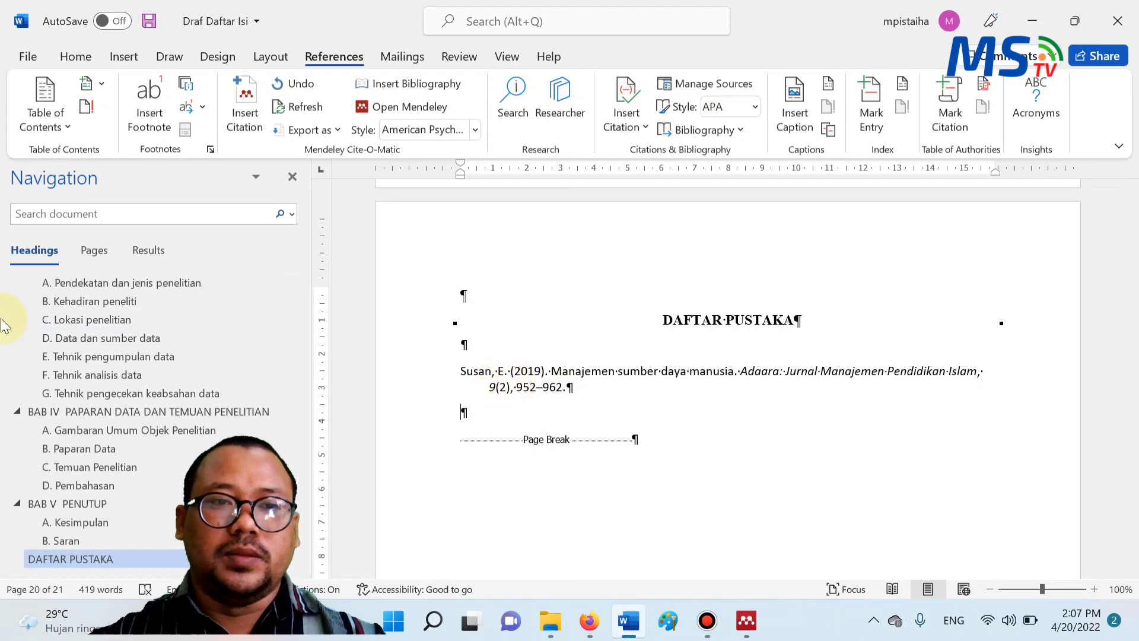
scroll(203, 392, up, 5)
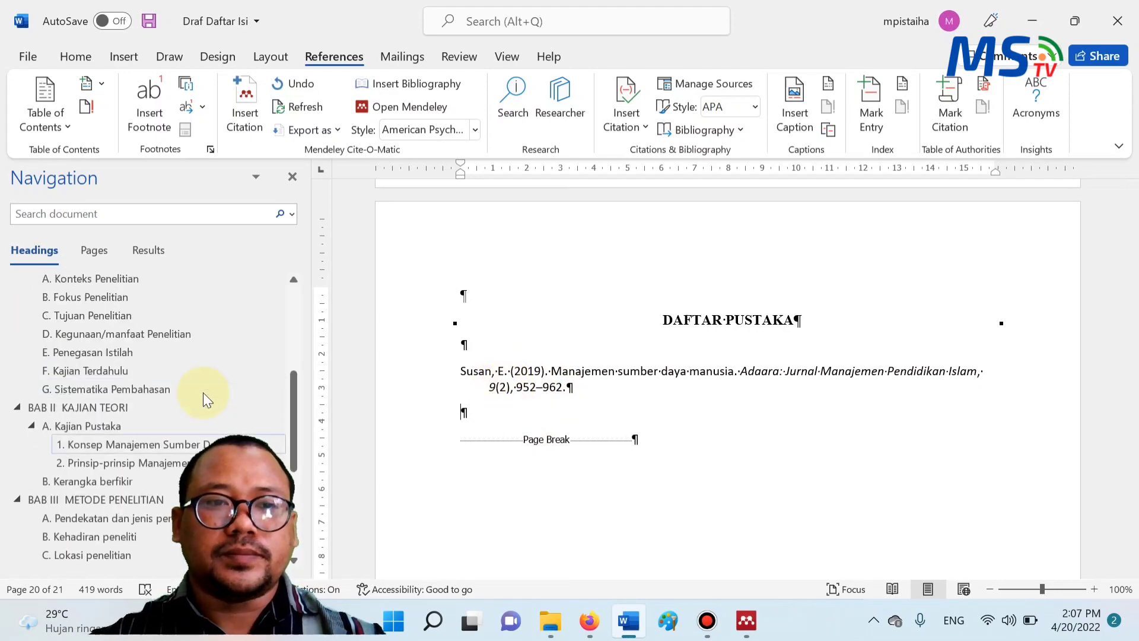
Return to the cited Konsep Manajemen paragraph and open the Mendeley citation style list
click(108, 443)
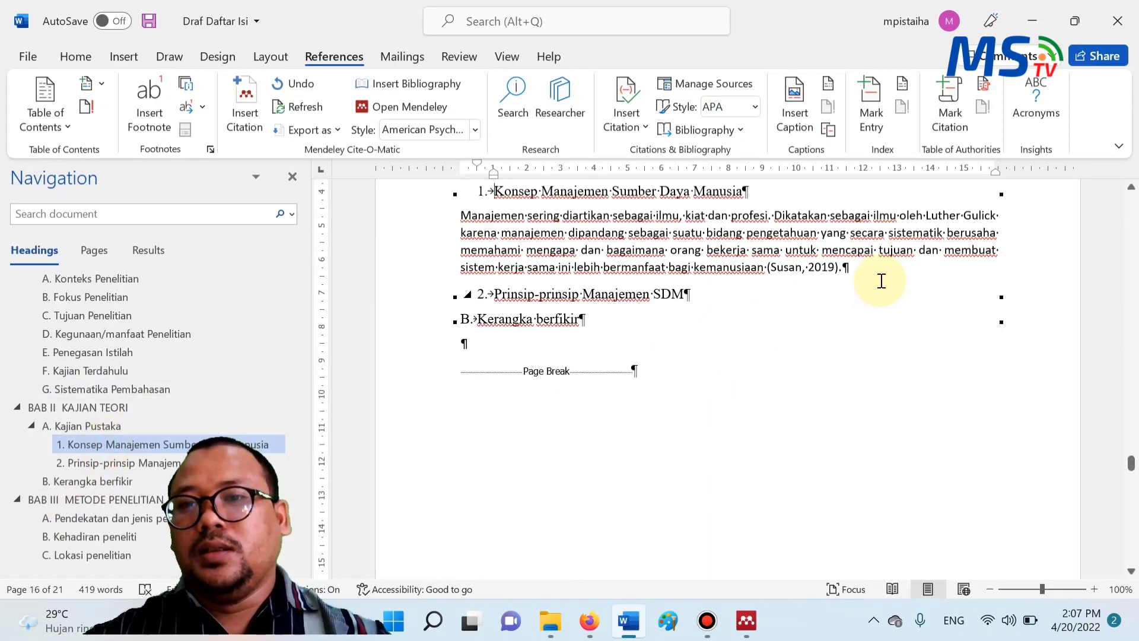
click(858, 268)
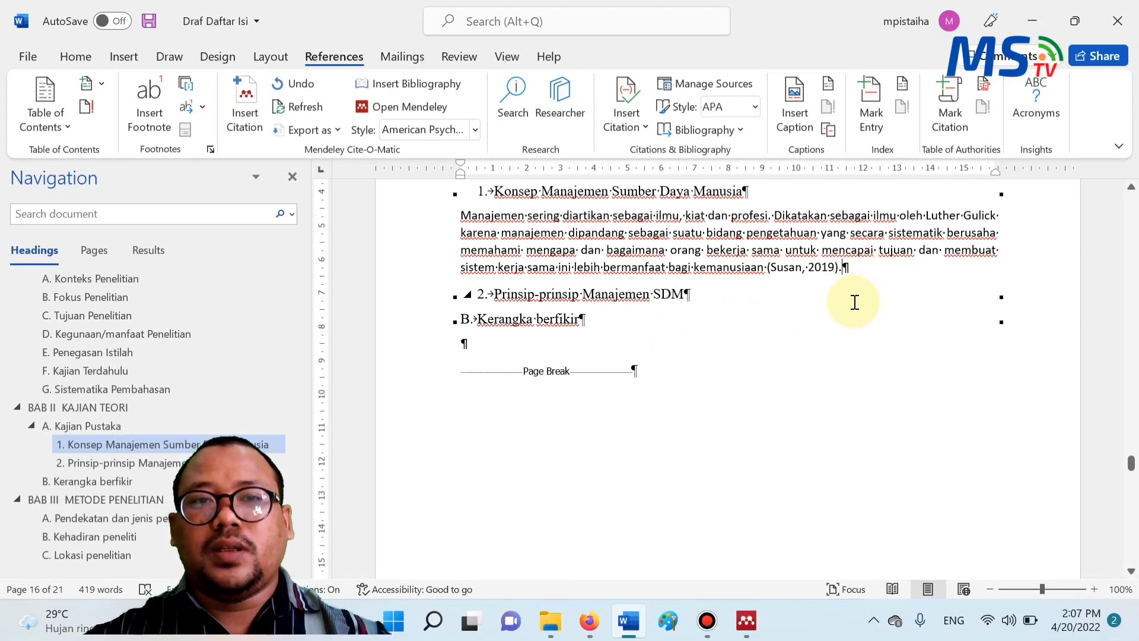
scroll(867, 303, up, 3)
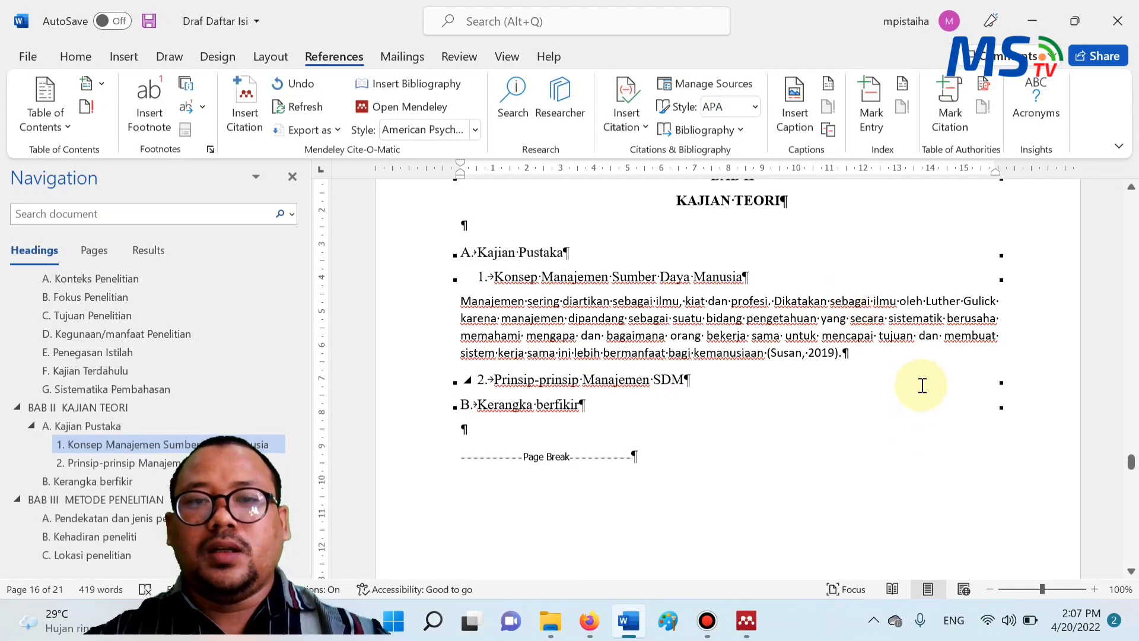
scroll(922, 385, down, 4)
scroll(923, 386, down, 3)
scroll(922, 386, down, 3)
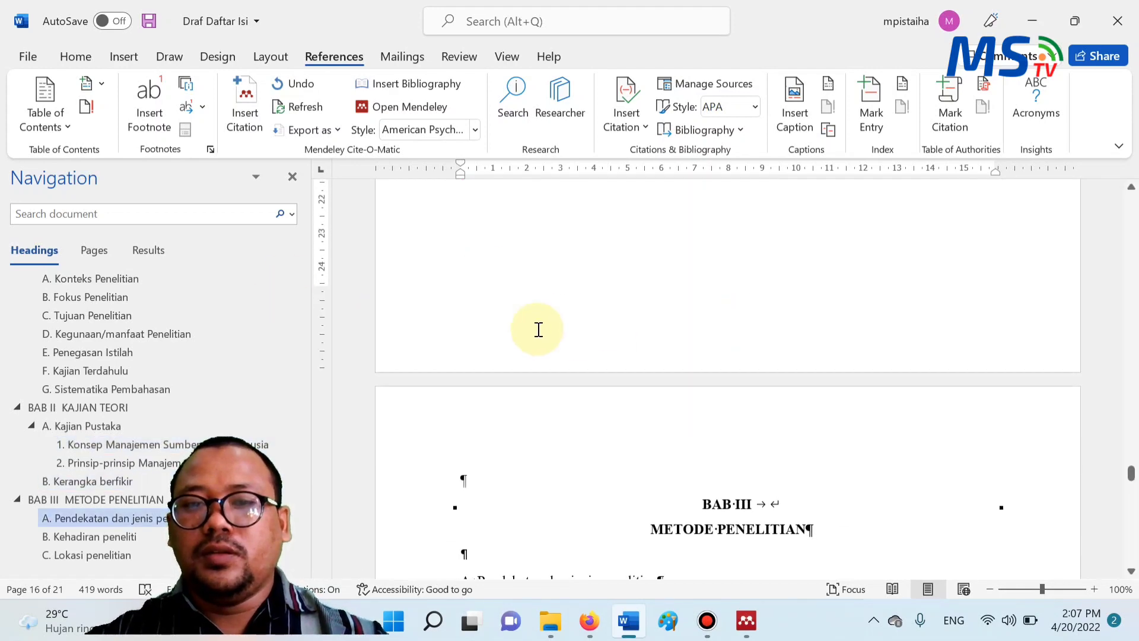
scroll(613, 333, up, 5)
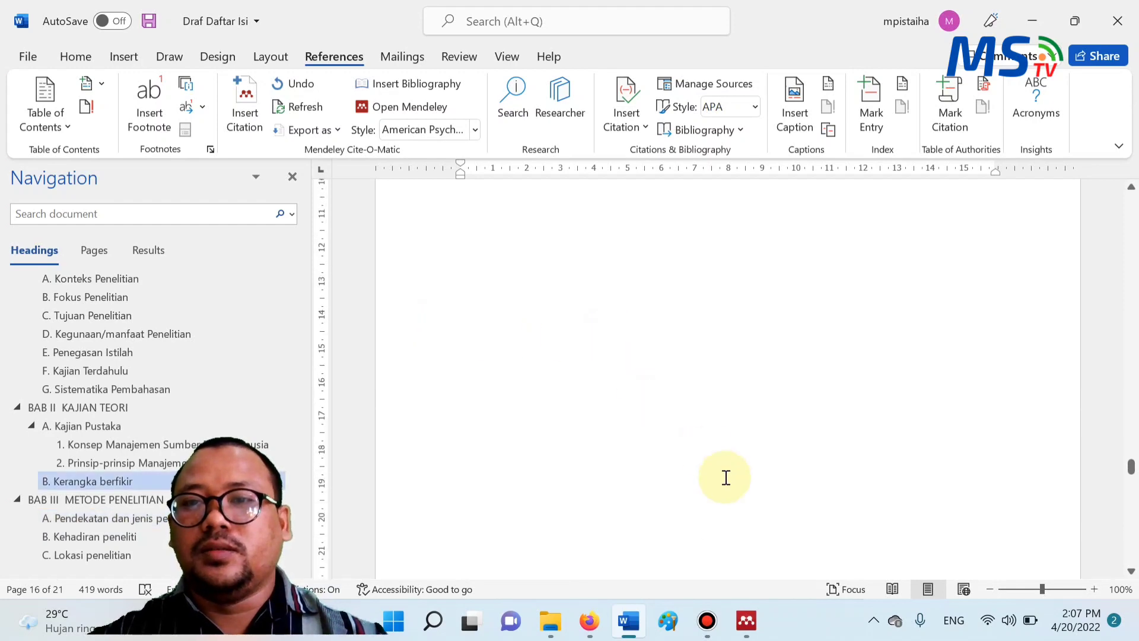
scroll(726, 478, up, 3)
scroll(725, 475, up, 2)
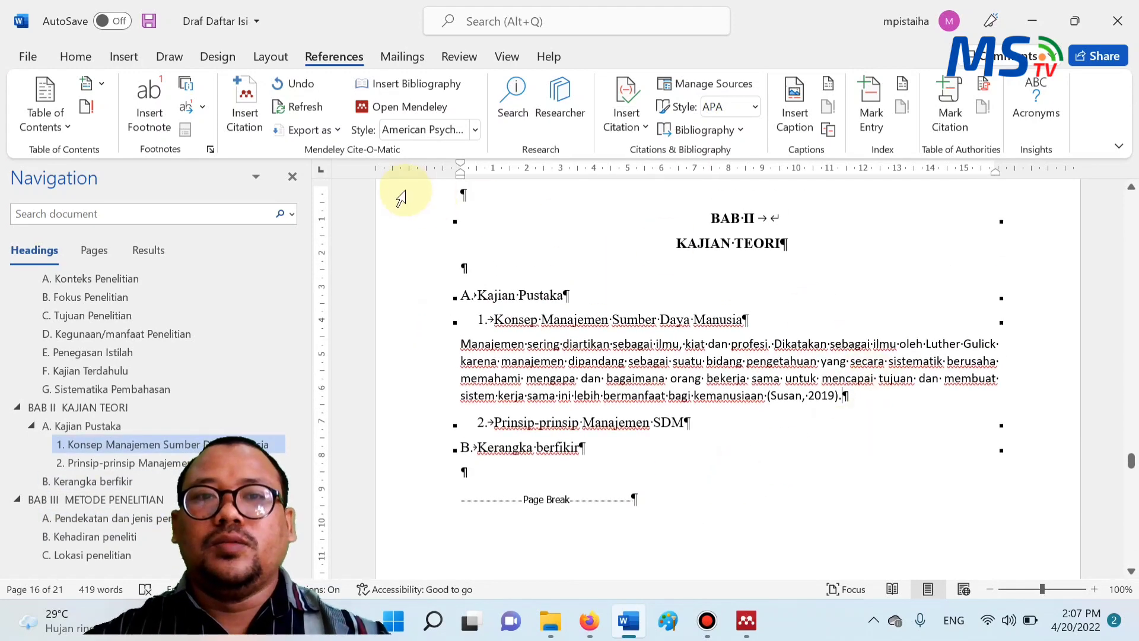
click(476, 130)
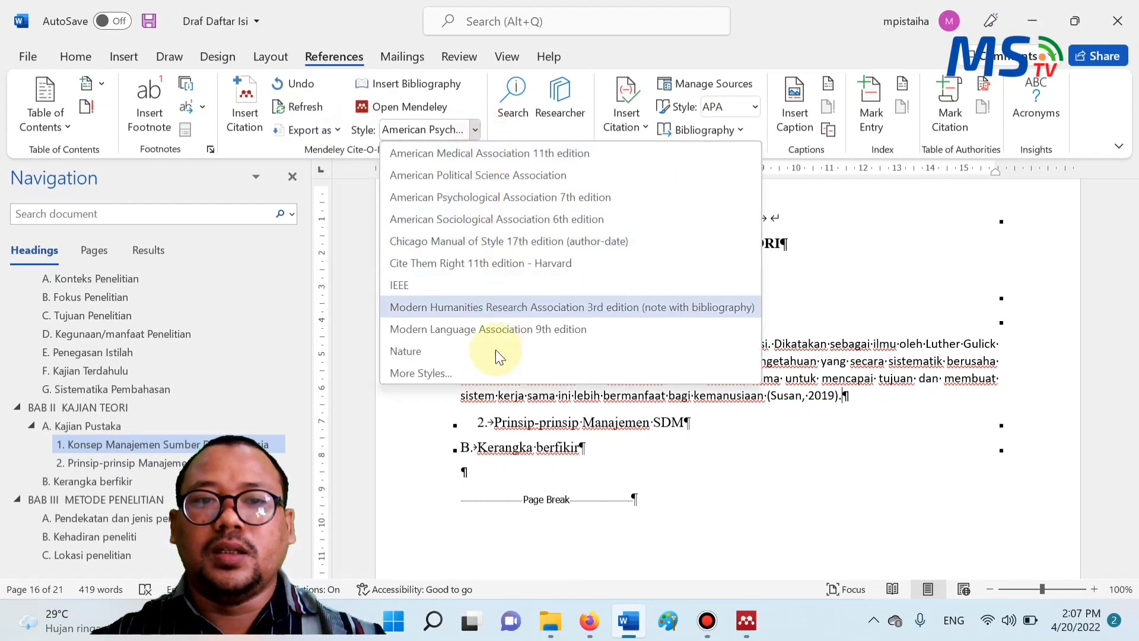
Search the downloadable styles for Turabian and install the 8th edition (full note)
click(451, 372)
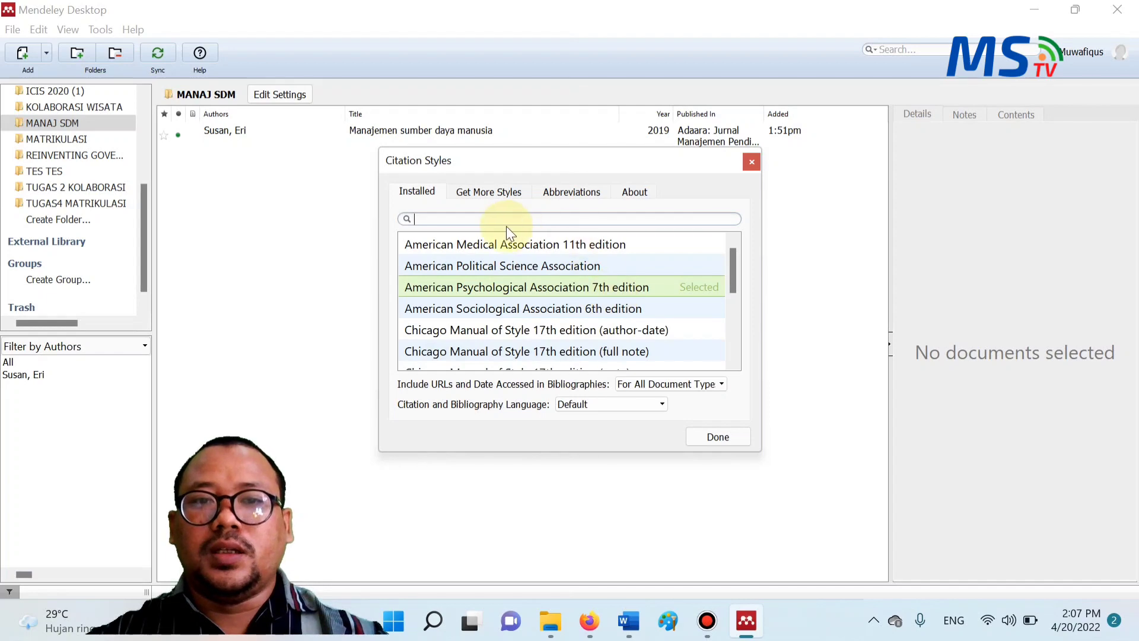
scroll(481, 332, down, 5)
scroll(468, 352, up, 2)
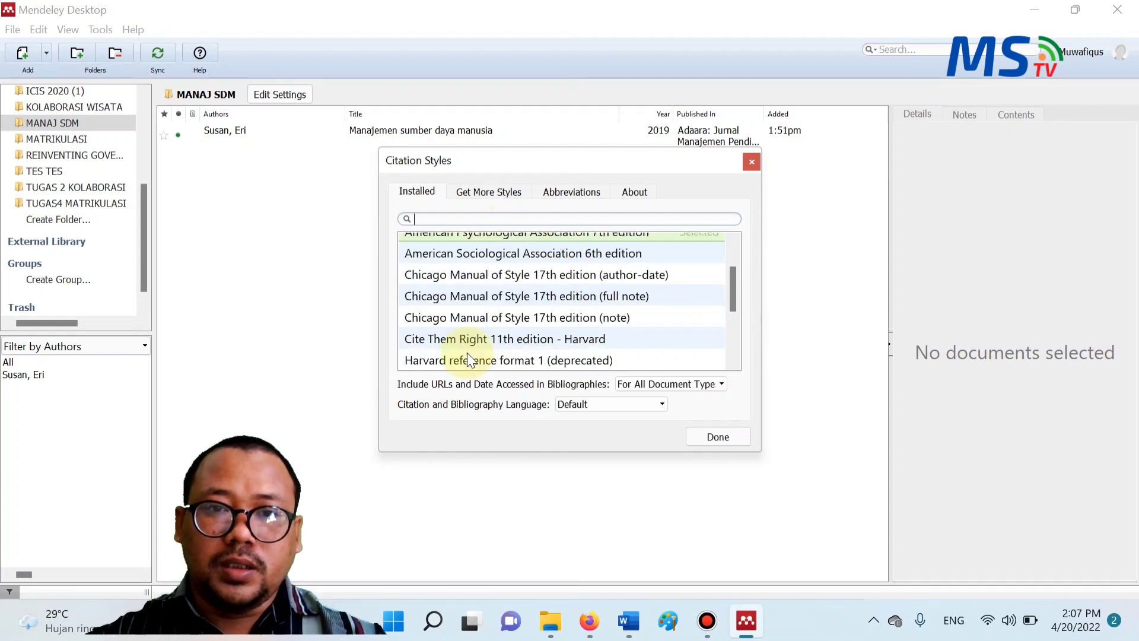
scroll(468, 352, up, 1)
scroll(467, 352, down, 2)
scroll(474, 338, down, 1)
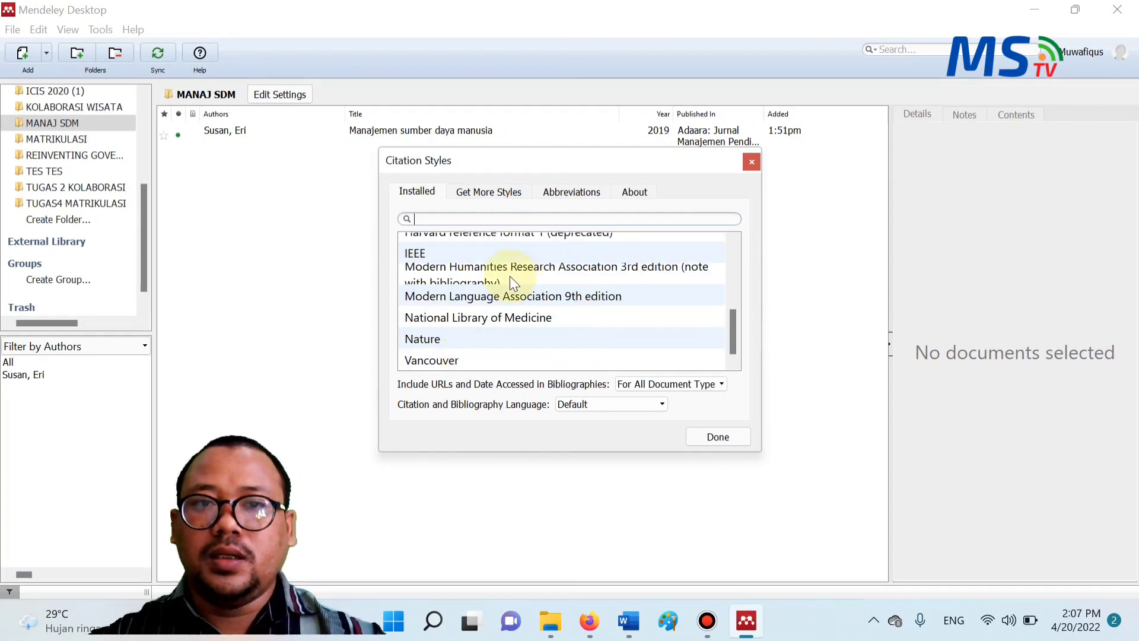
scroll(503, 278, up, 5)
click(496, 193)
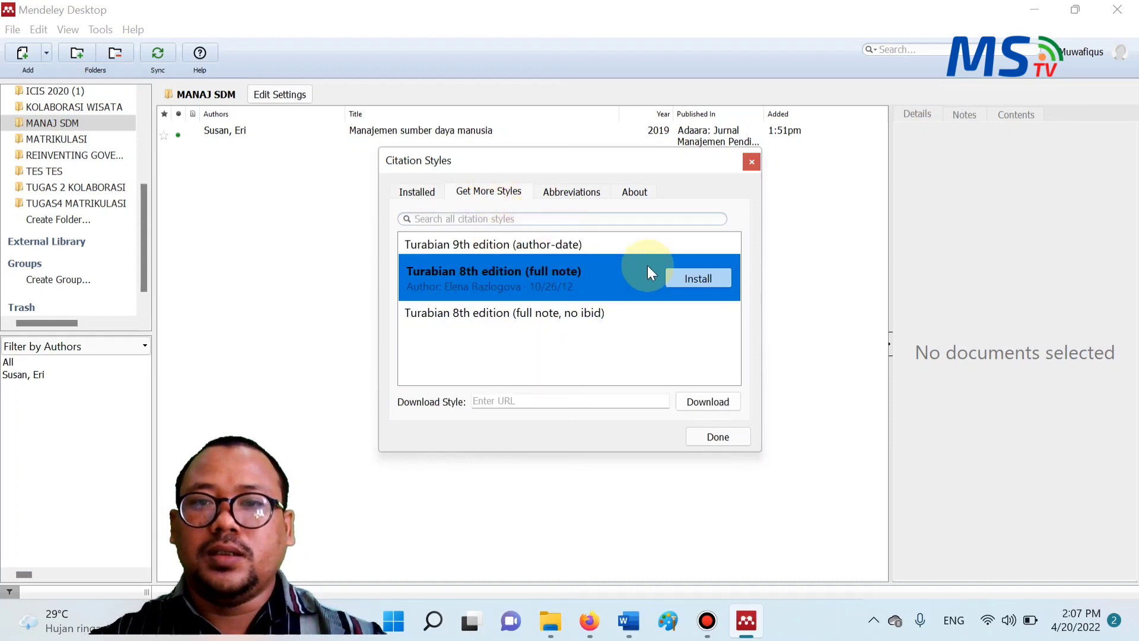
click(538, 217)
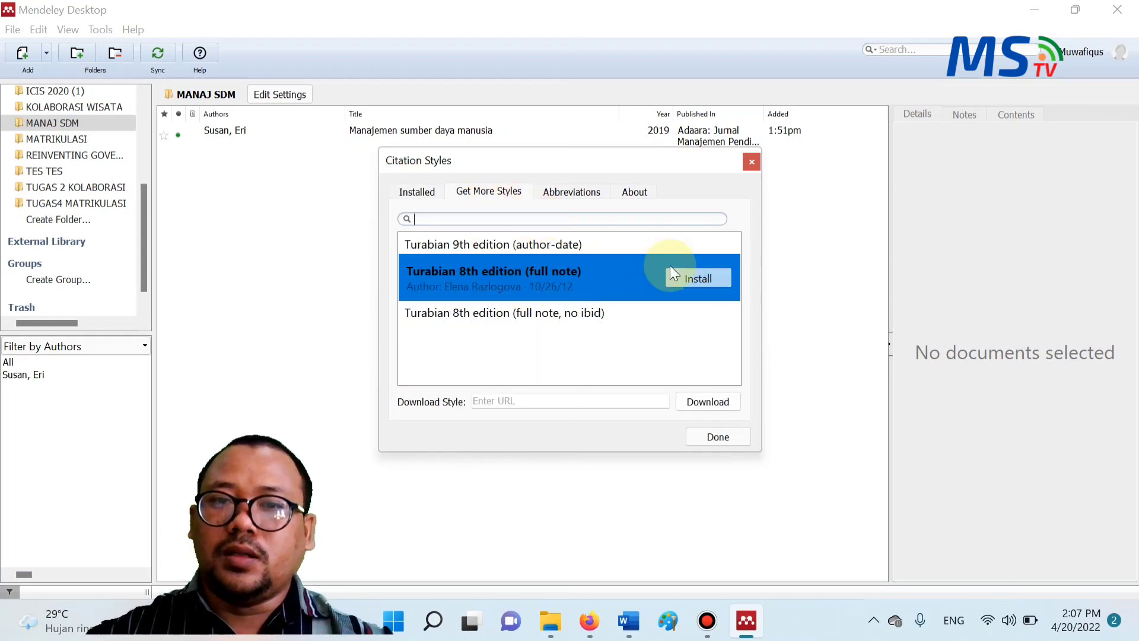
text(Tu)
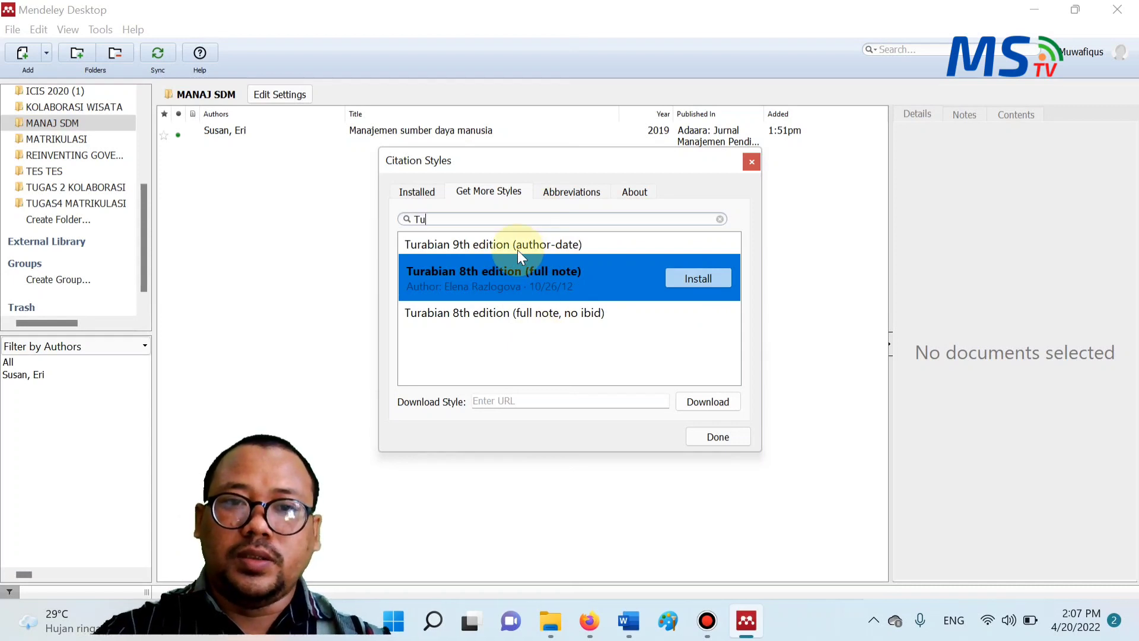
text(rab)
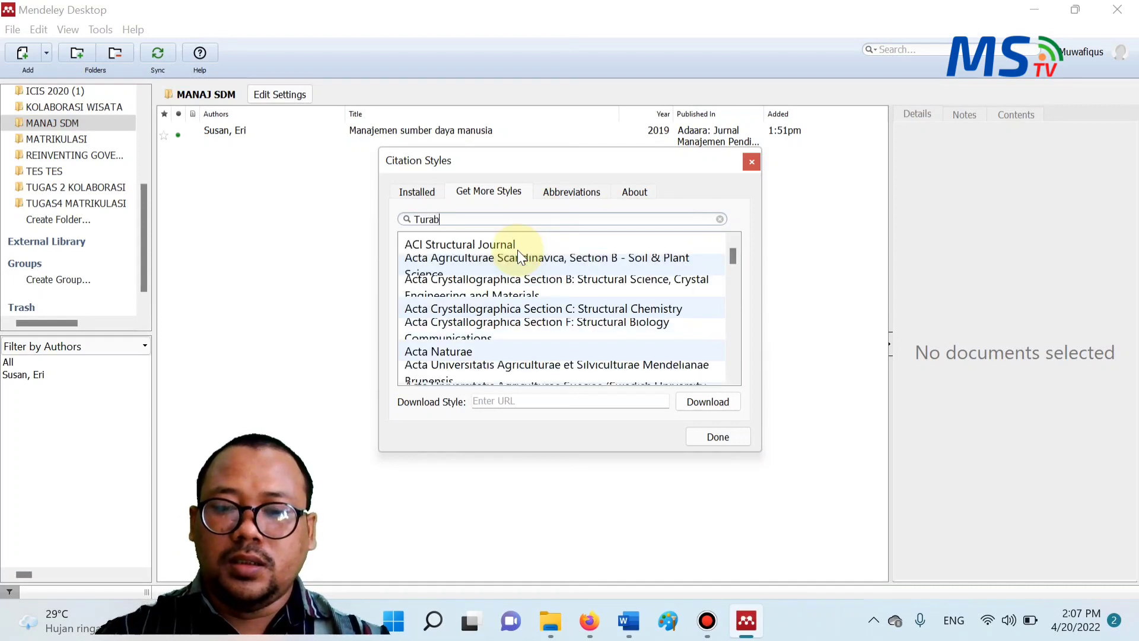
text(ian)
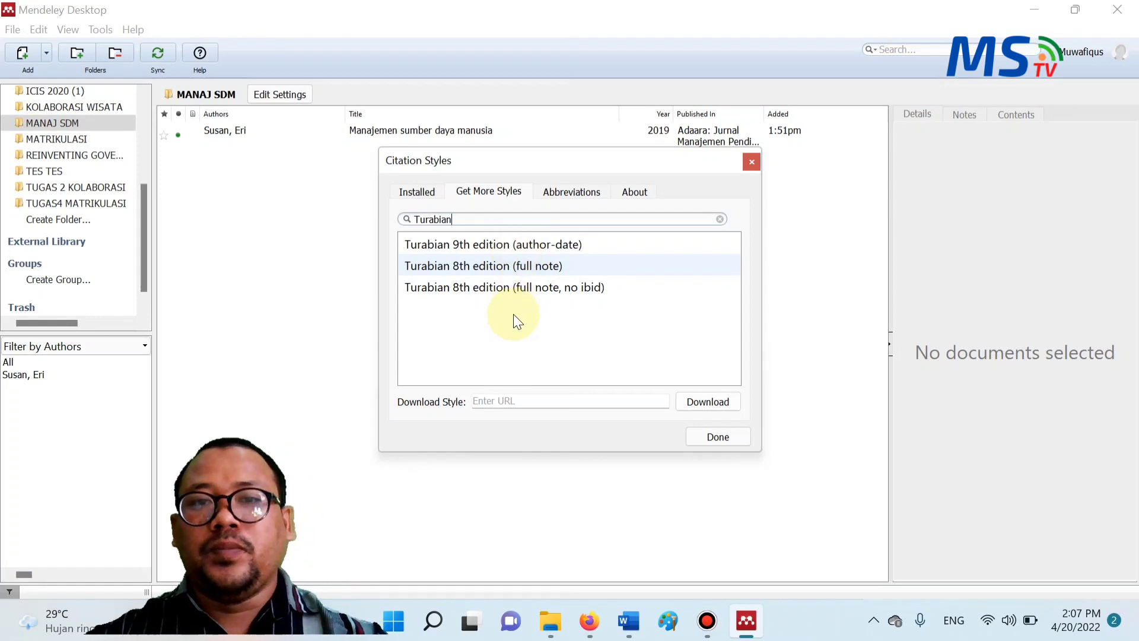
click(543, 269)
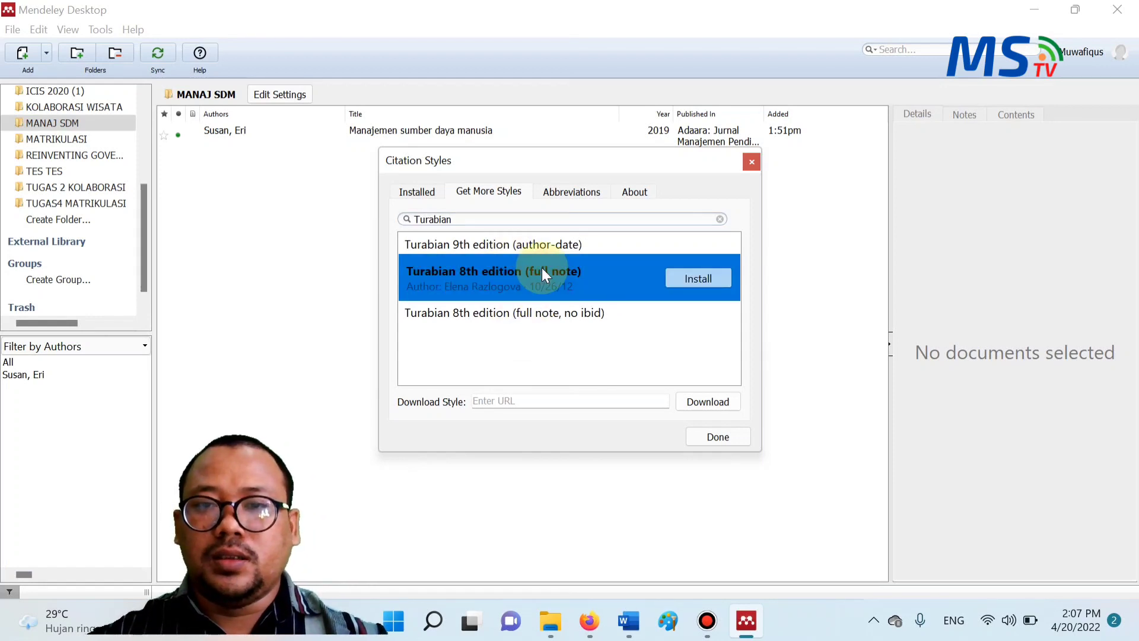
click(699, 279)
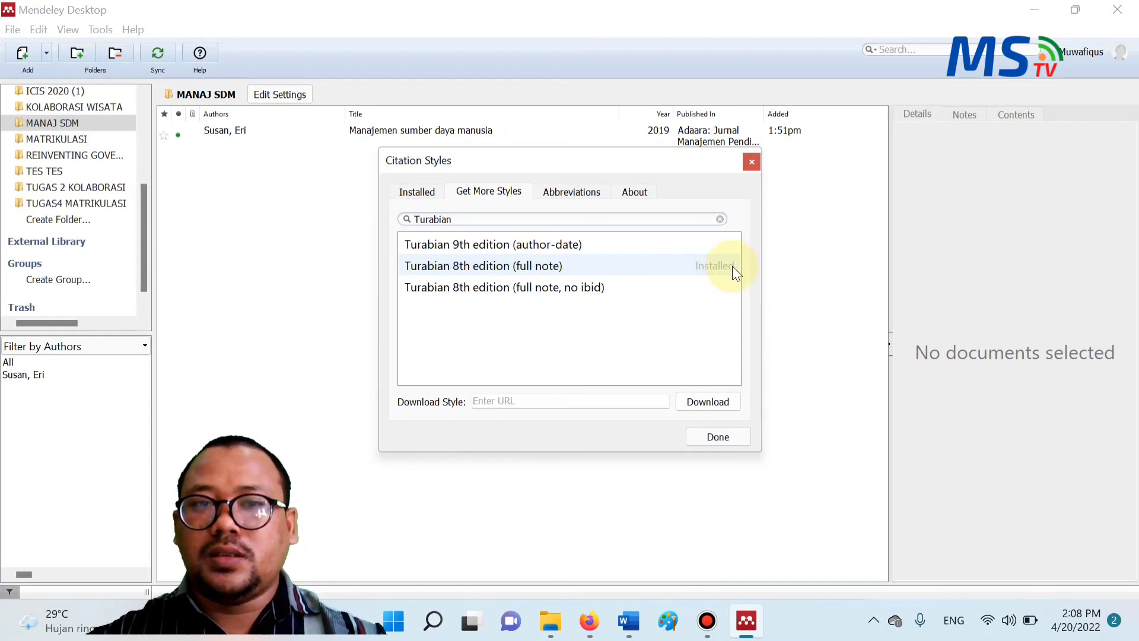
Select the installed Turabian 8th edition (full note) as the citation style
click(424, 198)
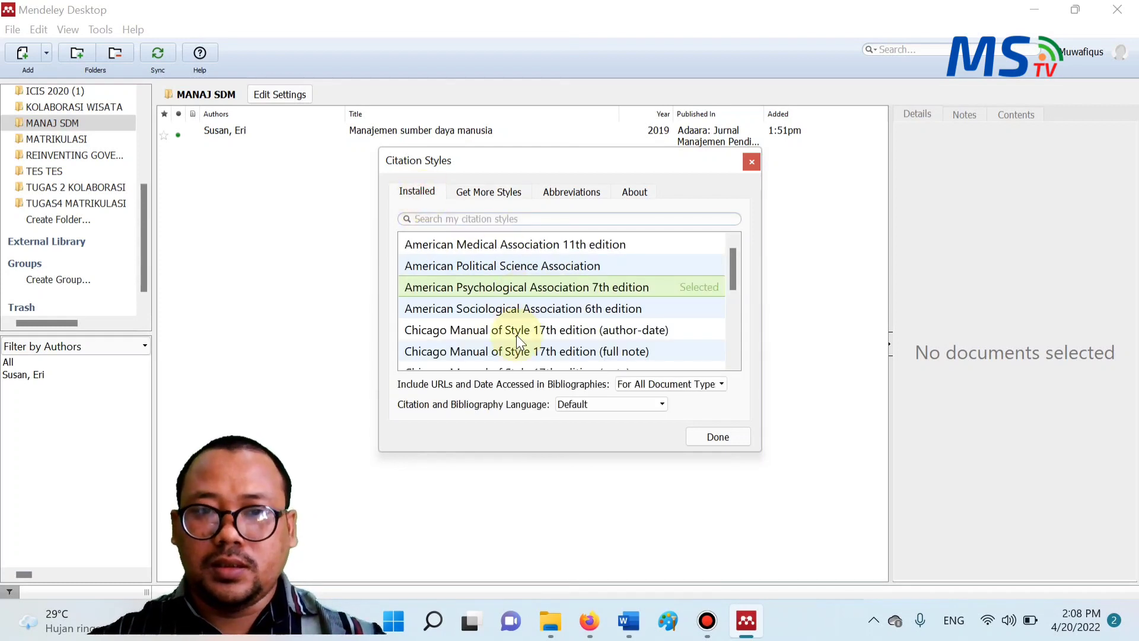
scroll(517, 335, down, 5)
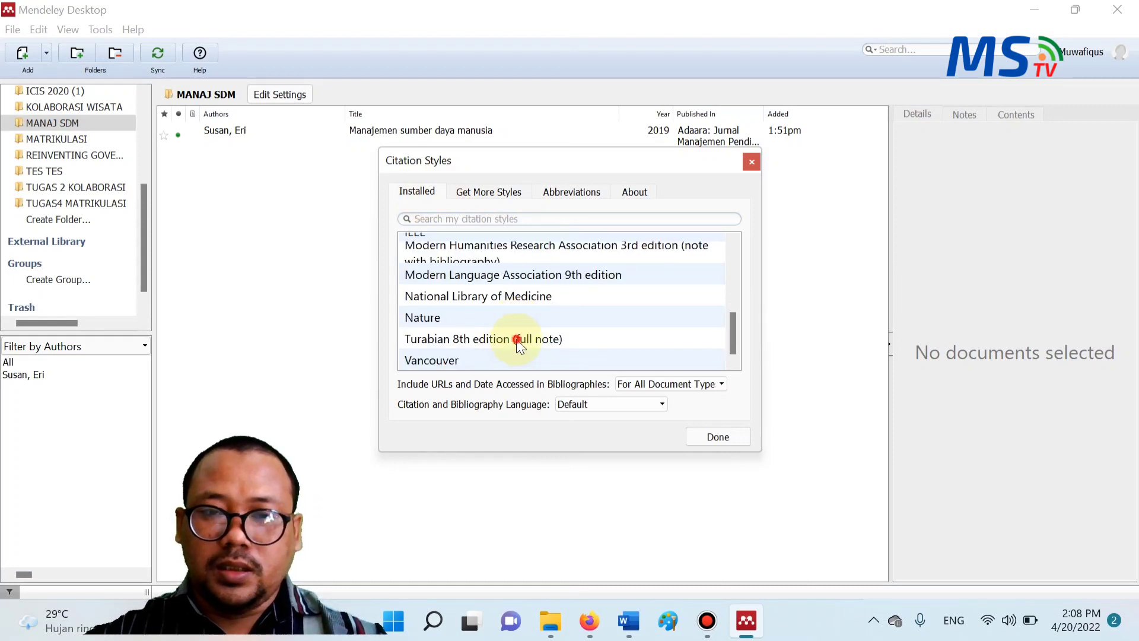
click(514, 343)
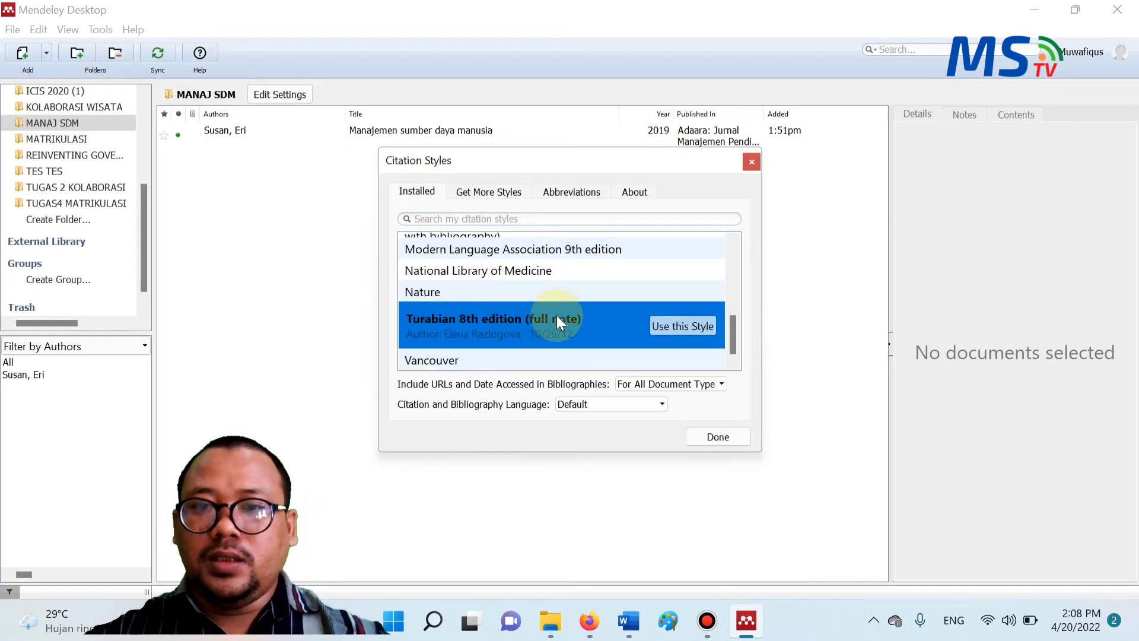
click(694, 327)
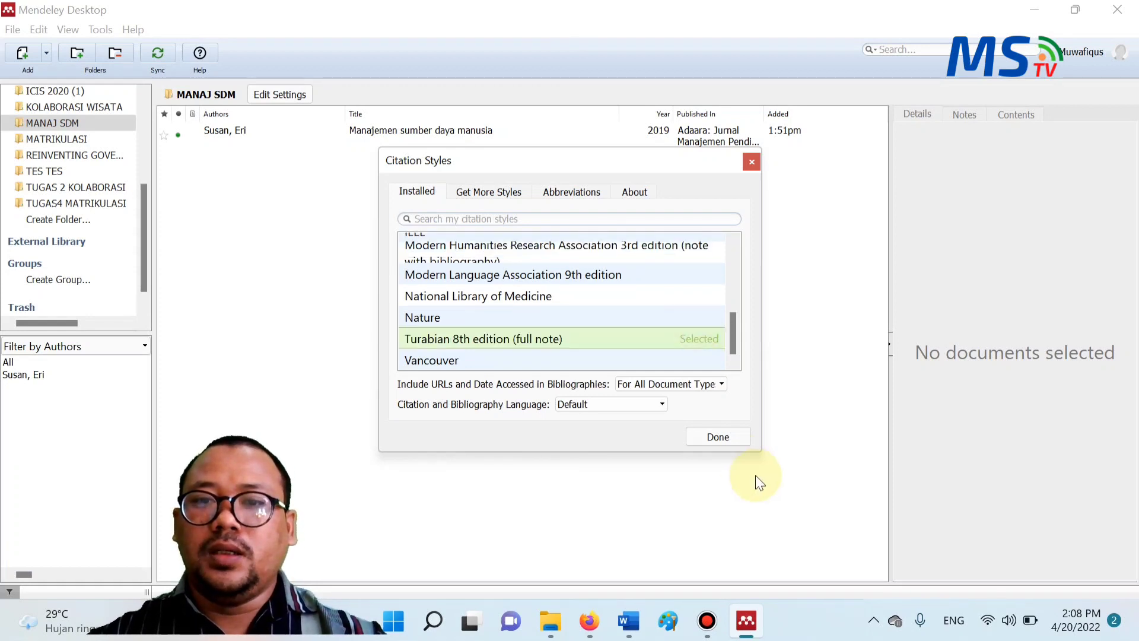
Apply the style and check the new footnote: vol. 9, no. 2 (2019): 952–962
click(718, 438)
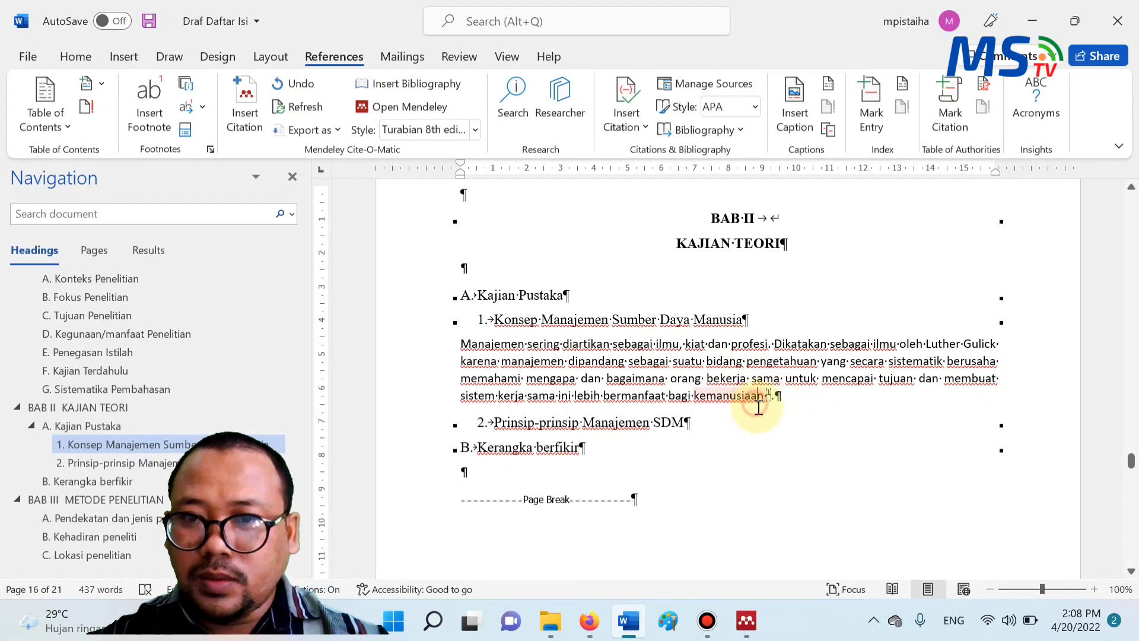
right_click(757, 395)
key(Escape)
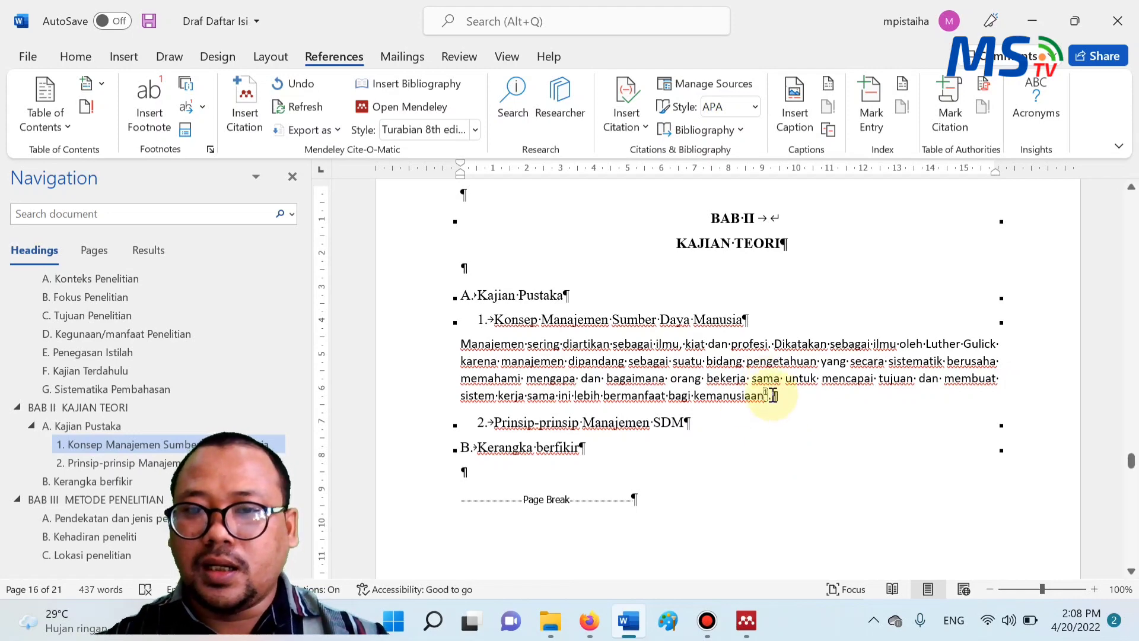
scroll(808, 407, down, 2)
scroll(810, 407, down, 4)
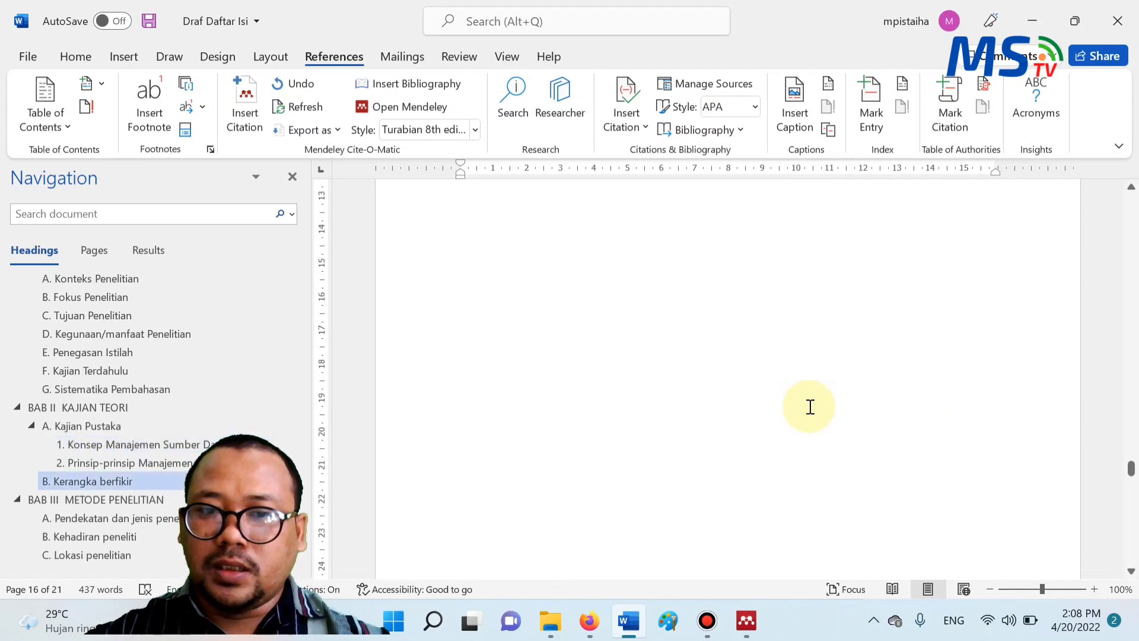
scroll(810, 407, down, 4)
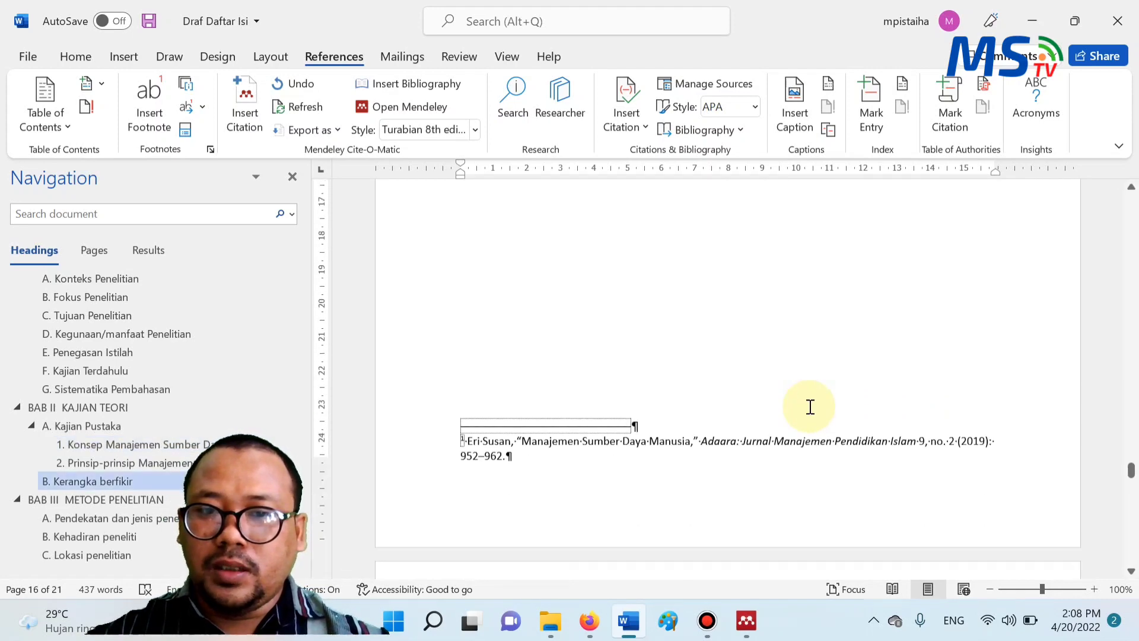
click(508, 450)
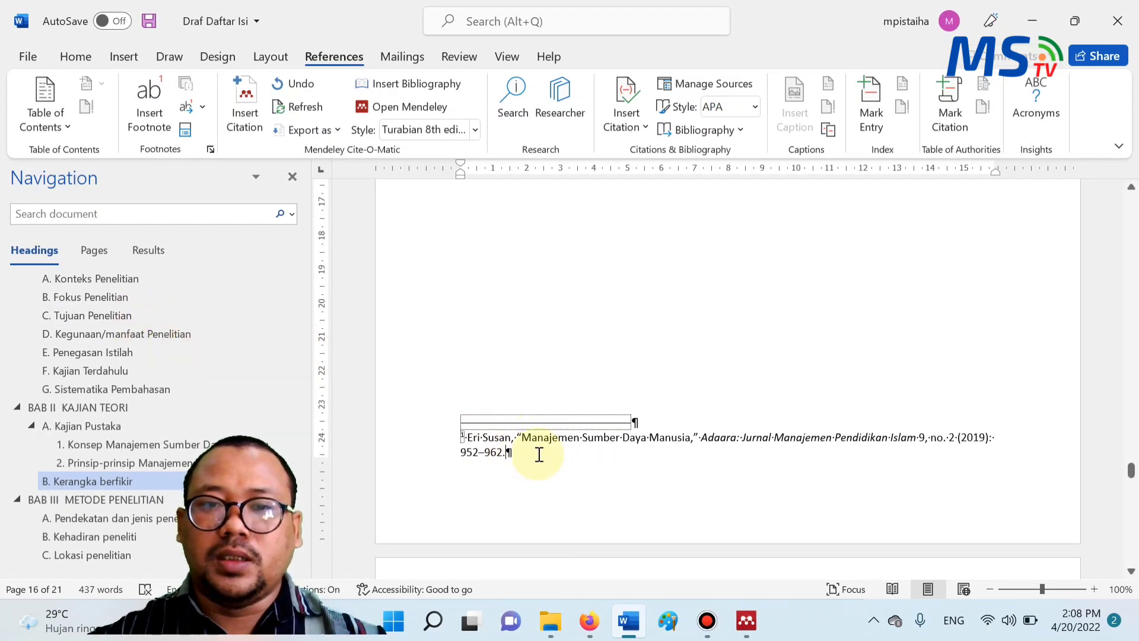
scroll(95, 350, down, 5)
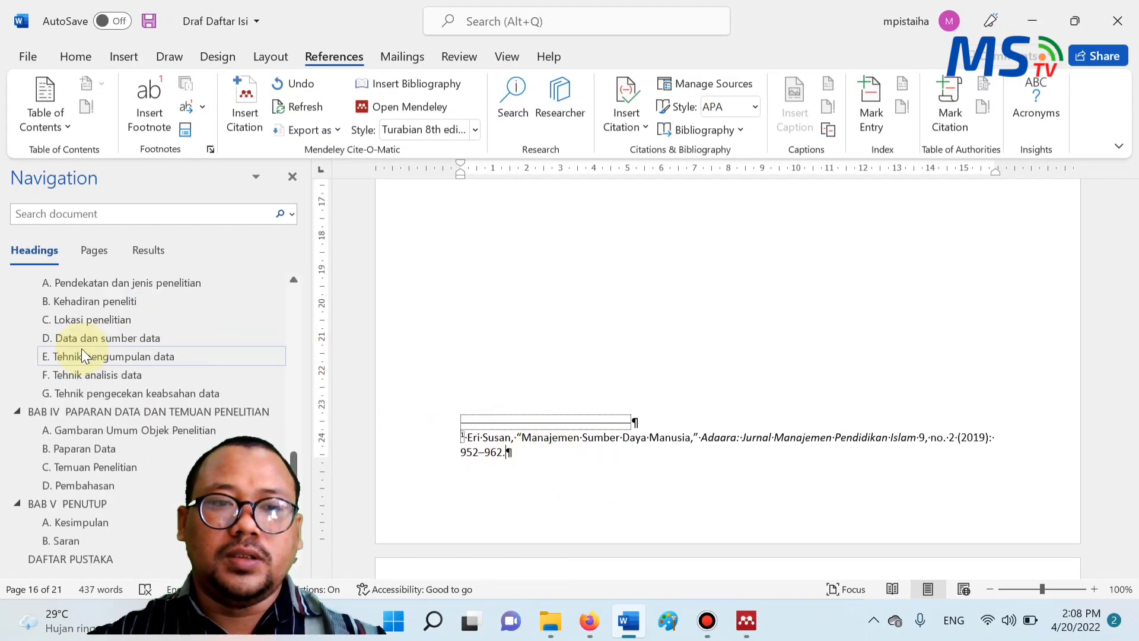
Check the DAFTAR PUSTAKA entry's Turabian form, then dismiss the spelling suggestions for 'manajemen'
click(98, 563)
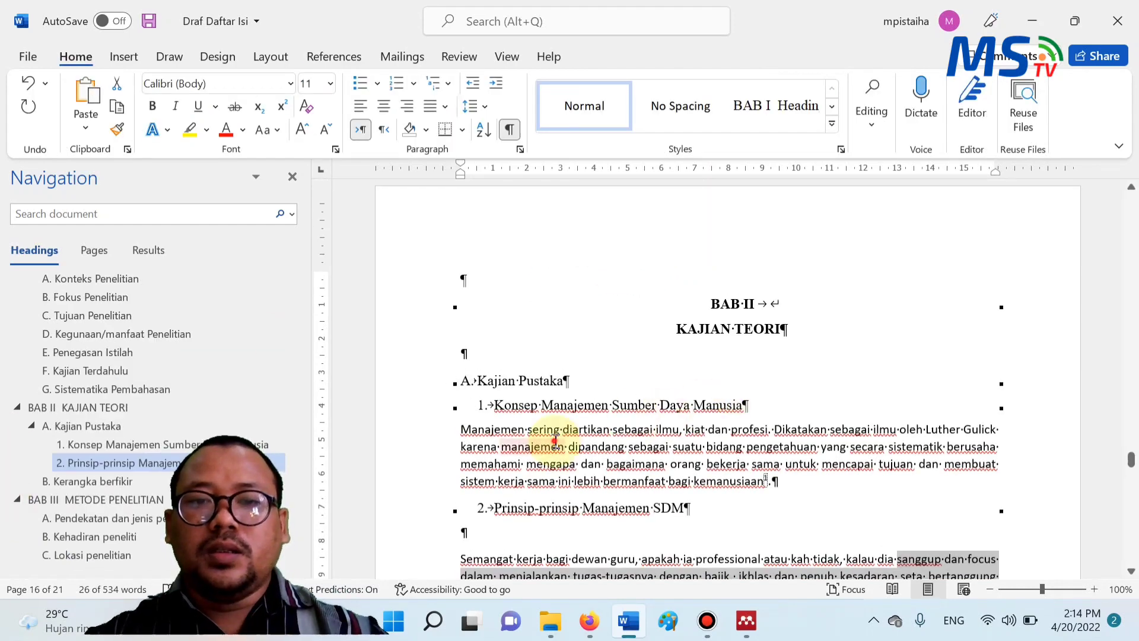
right_click(555, 440)
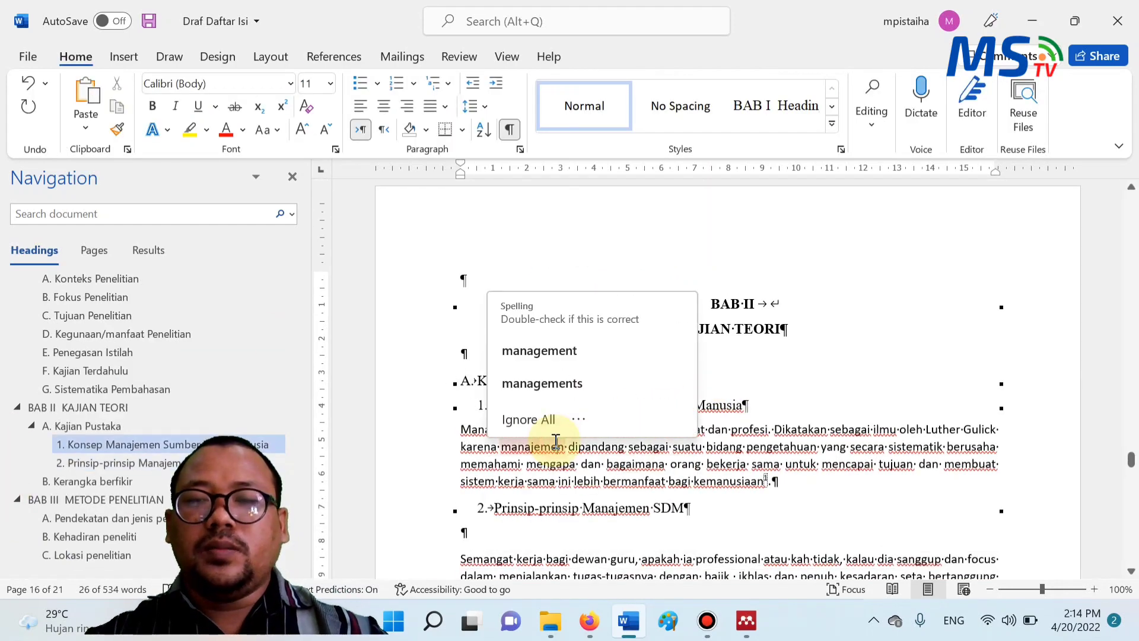
click(809, 483)
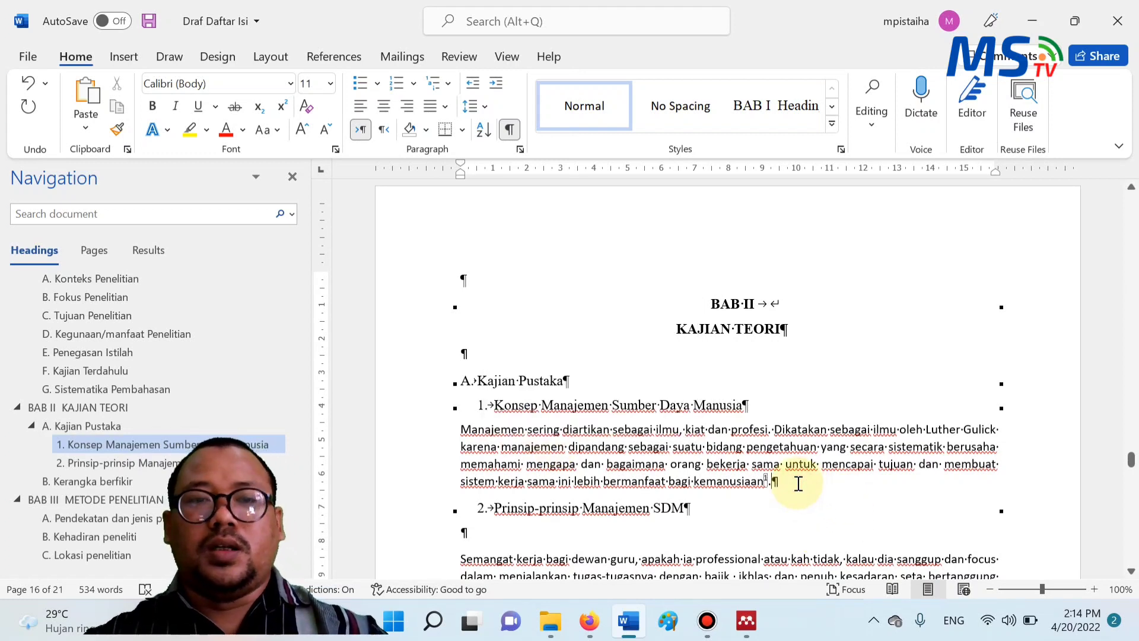